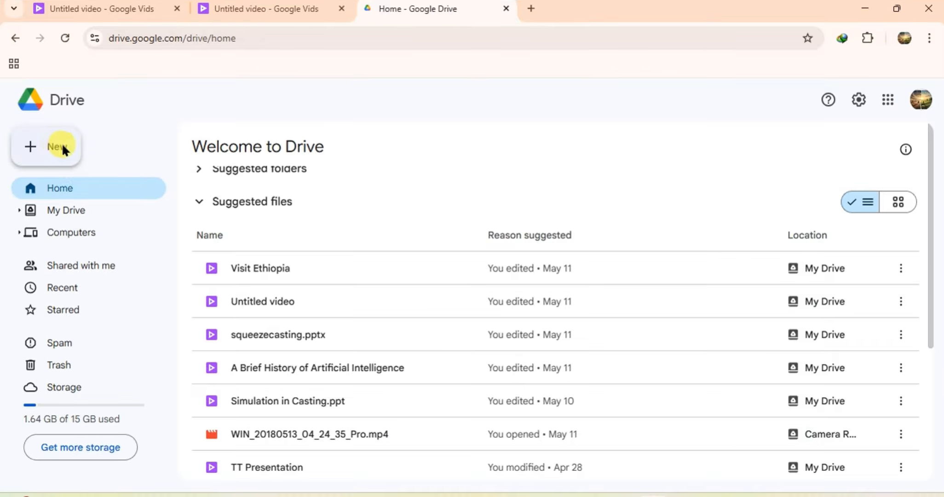
Create a new Google Vids video from Drive and look through its starting options
click(62, 149)
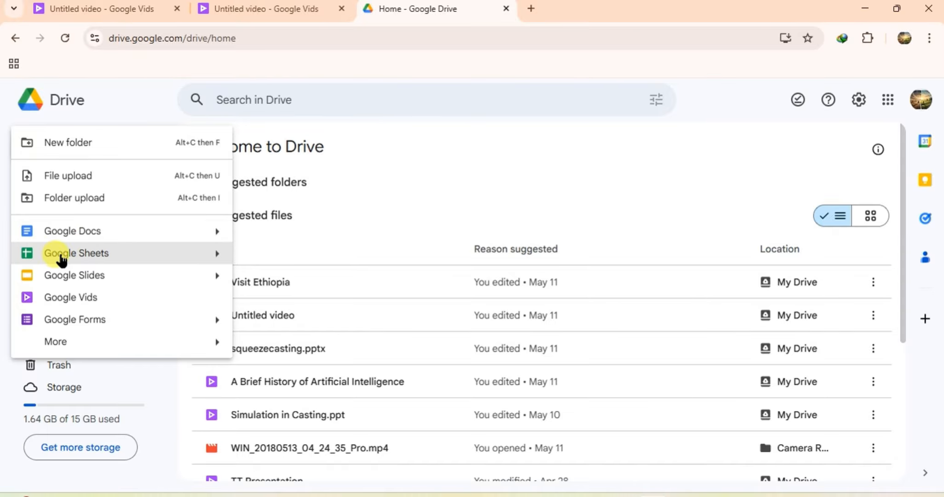
click(76, 297)
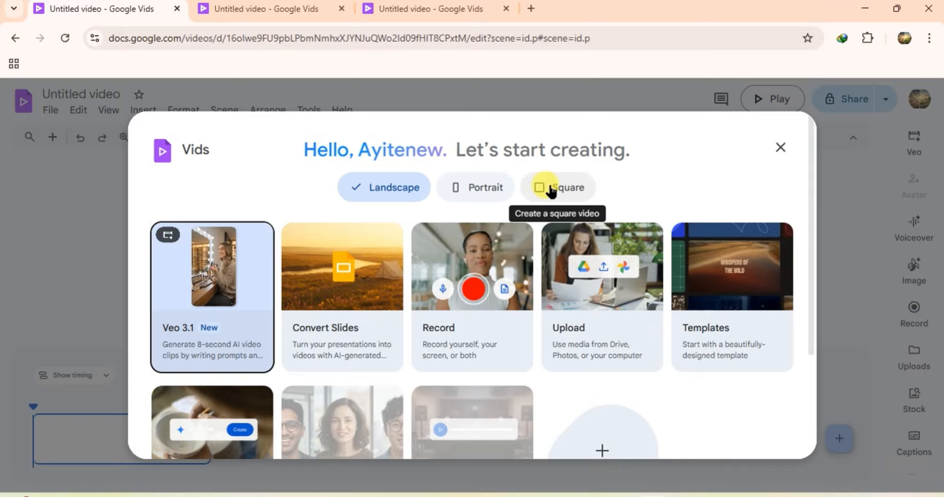
scroll(532, 195, down, 3)
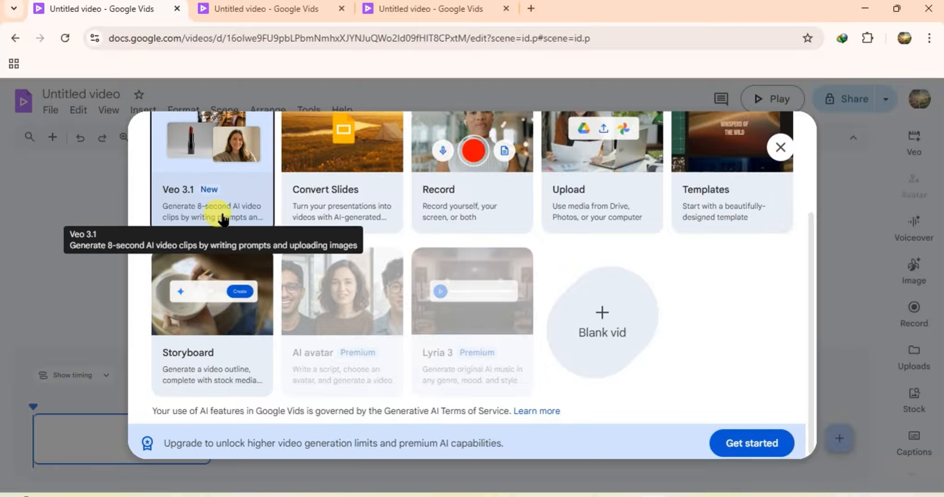
scroll(237, 210, up, 2)
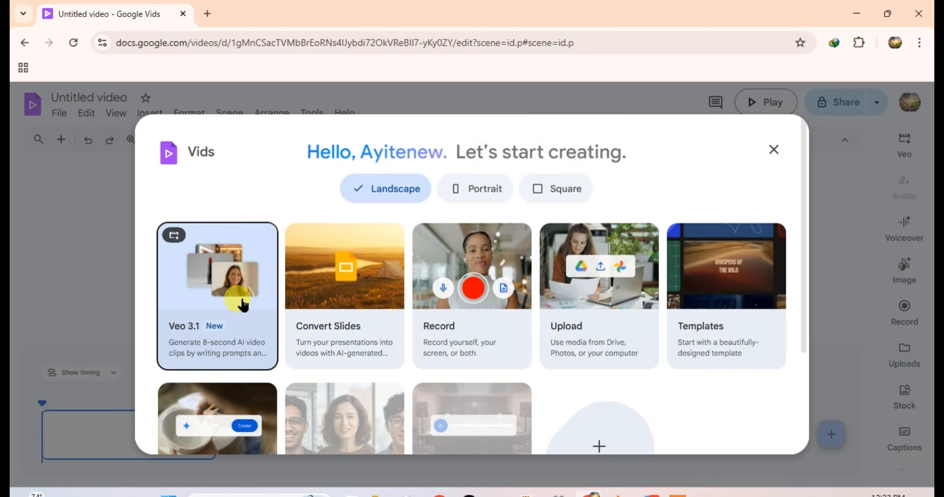
Start a landscape Veo 3.1 clip from scratch and paste the prompt about picking bright red coffee berries in a wild forest
click(241, 304)
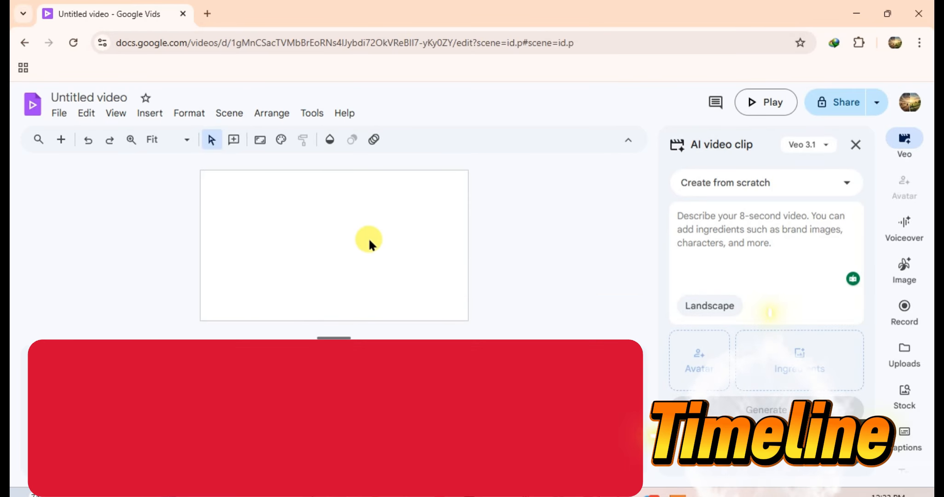
click(710, 225)
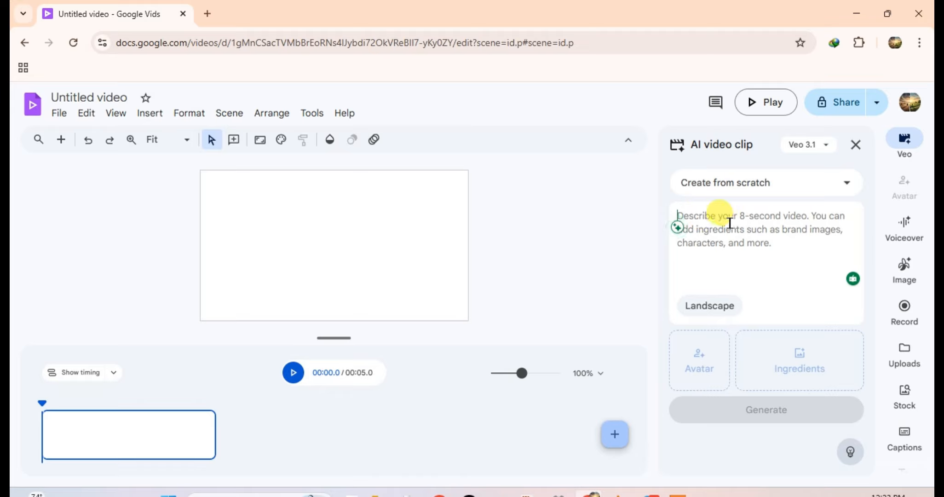
key(ctrl+v)
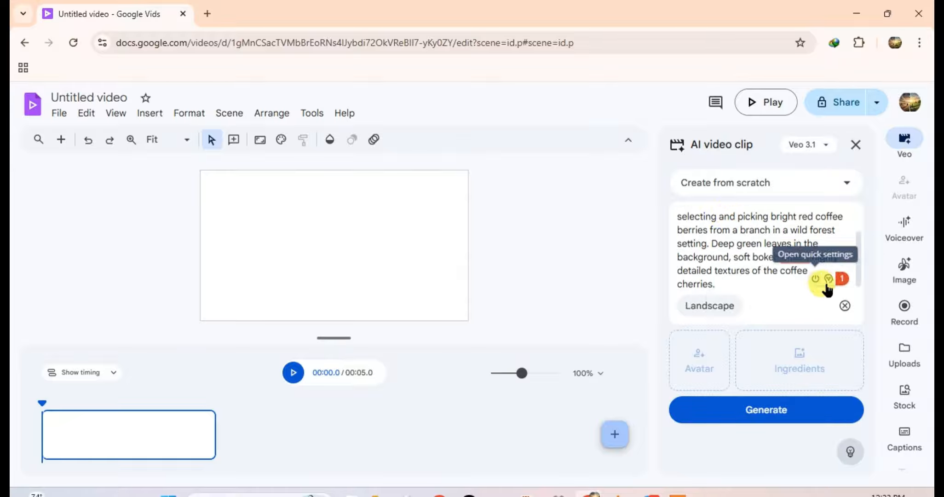
Fix the grammar error in the coffee-picking prompt with the writing assistant and generate the AI video clip
click(841, 279)
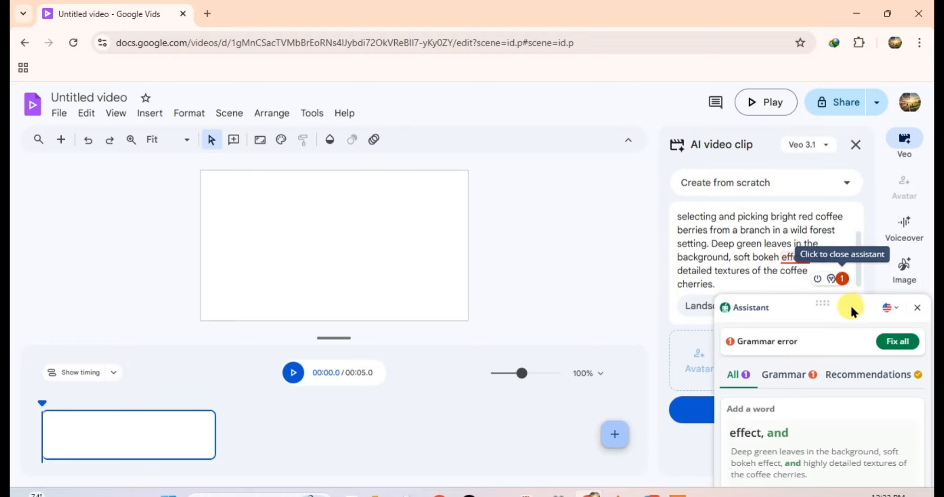
click(895, 342)
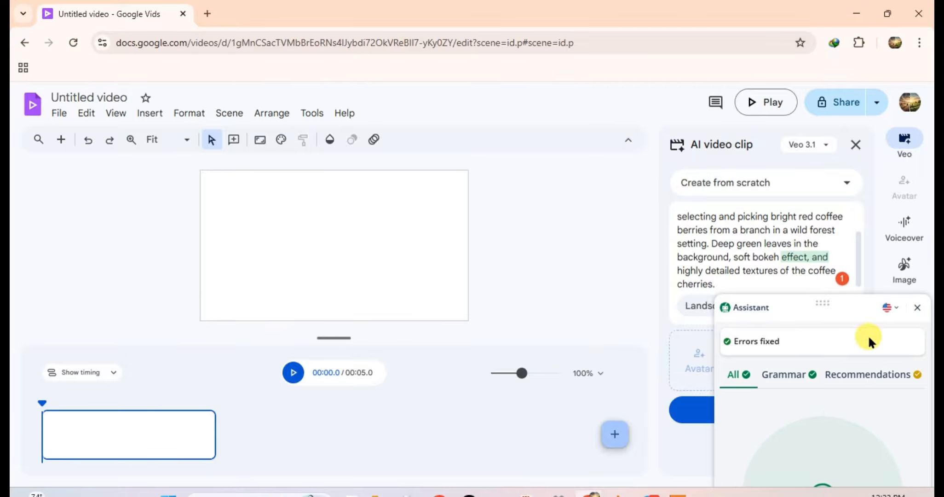
click(691, 413)
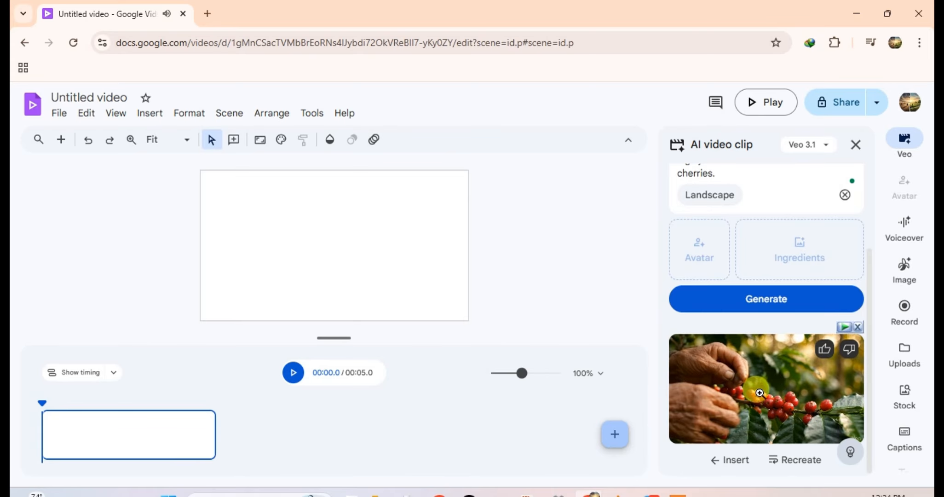
Review the generated coffee-picking clip against its prompt and insert it into the empty scene
scroll(695, 219, up, 2)
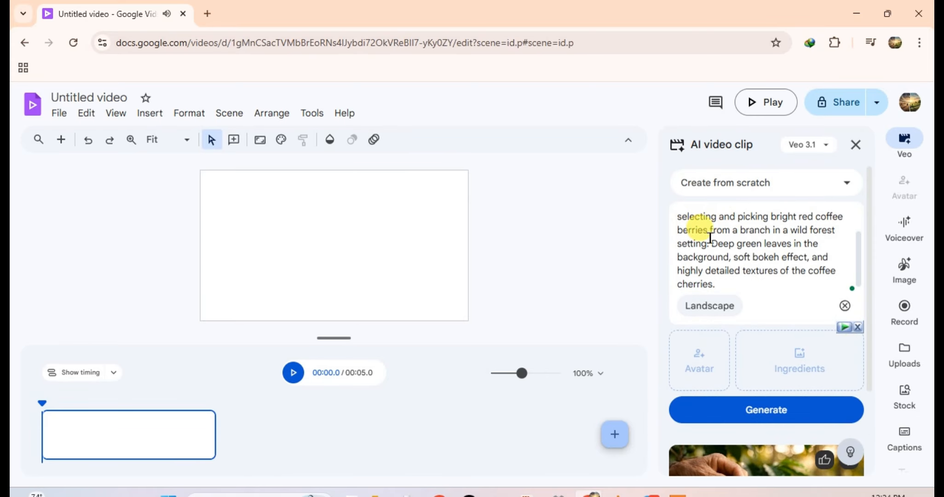
scroll(751, 383, down, 2)
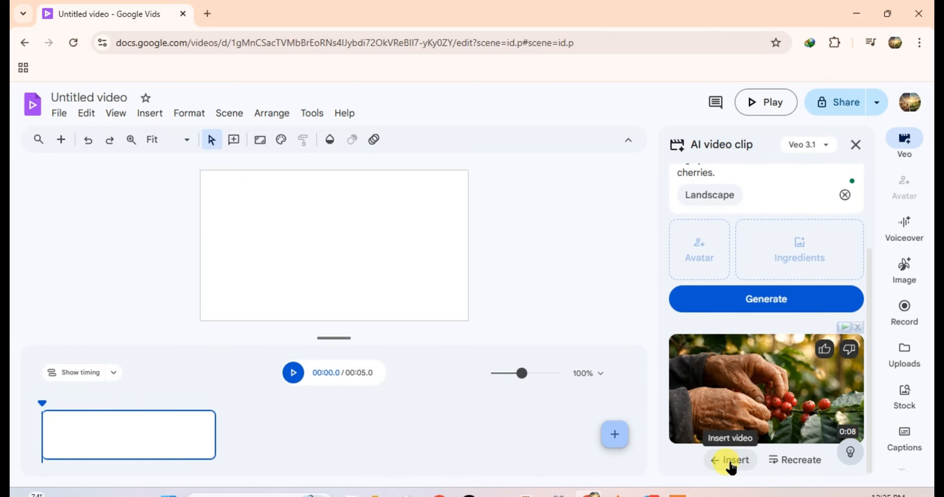
click(729, 461)
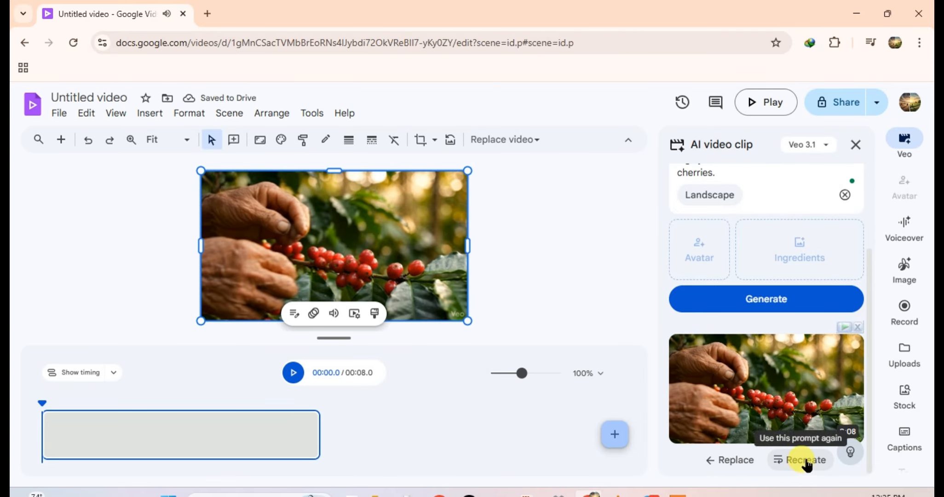
Play the coffee-picking scene and trim its end so that it lasts 5.6 seconds
click(293, 372)
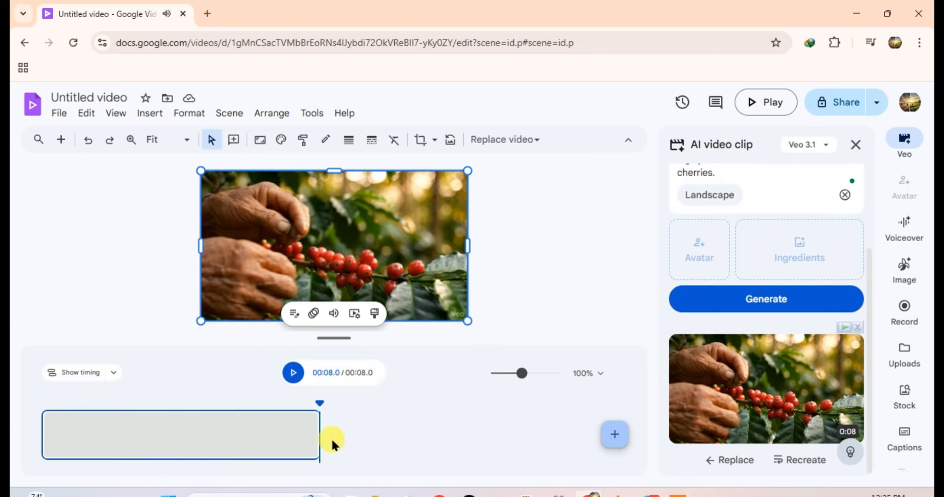
click(319, 430)
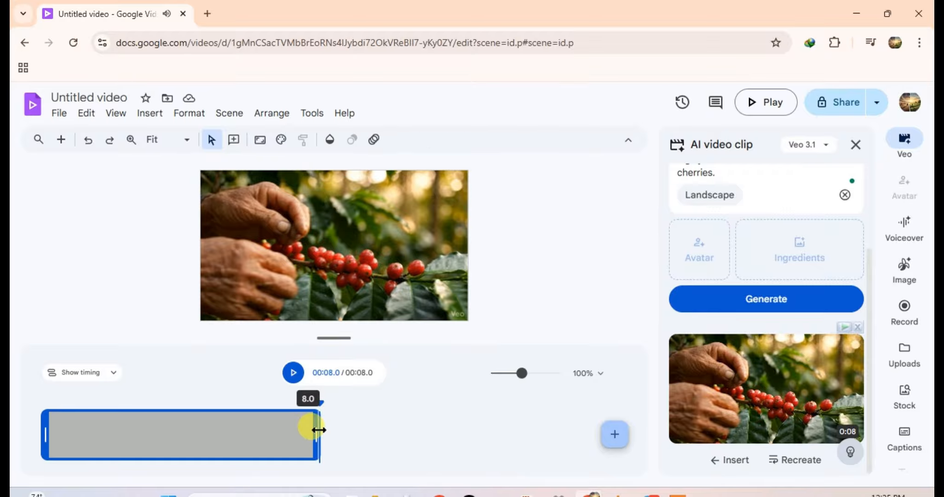
drag(317, 429, 260, 434)
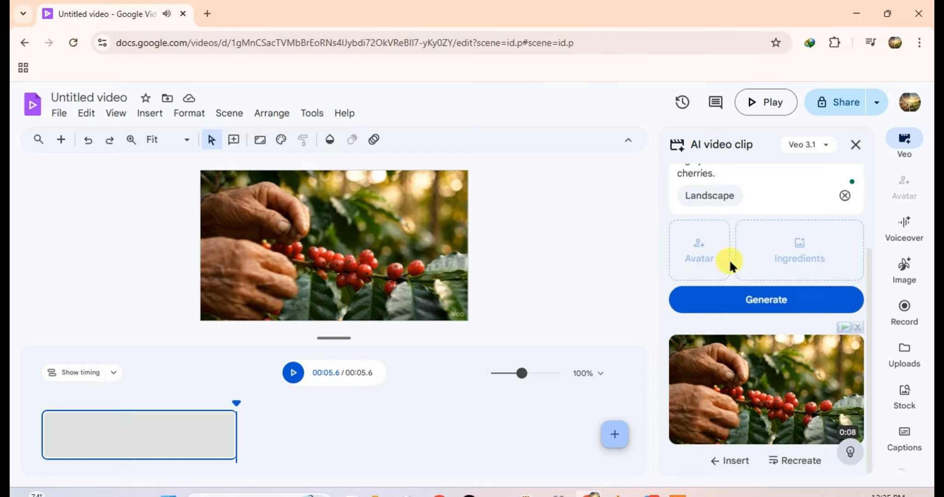
Recreate the coffee-picking clip from the same prompt to generate a second version
scroll(731, 250, up, 3)
scroll(734, 241, down, 5)
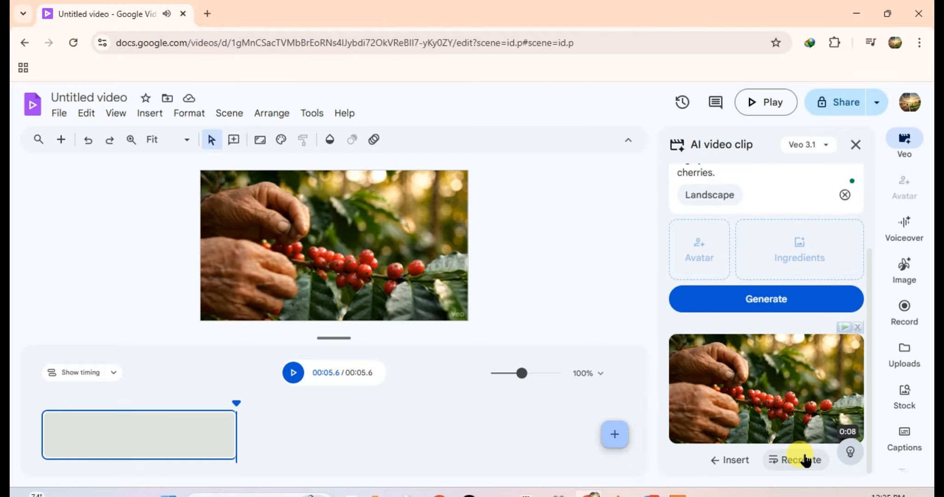
click(801, 458)
click(799, 458)
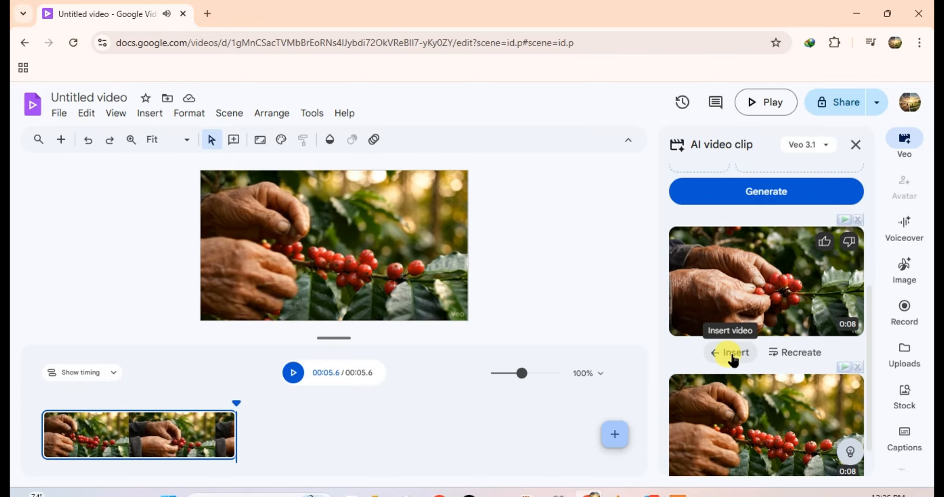
Insert the second coffee clip into a new scene and trim that scene to about 5 seconds
click(613, 434)
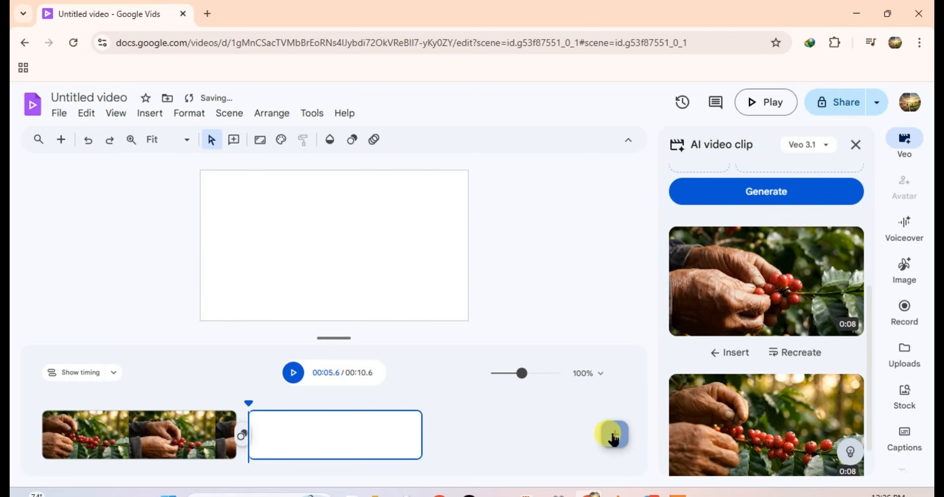
click(741, 353)
drag(749, 309, 311, 255)
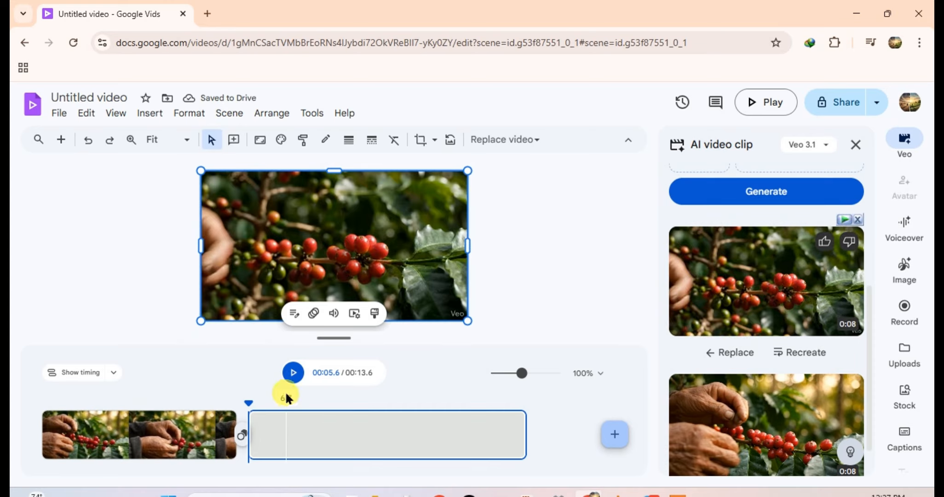
drag(517, 430, 421, 430)
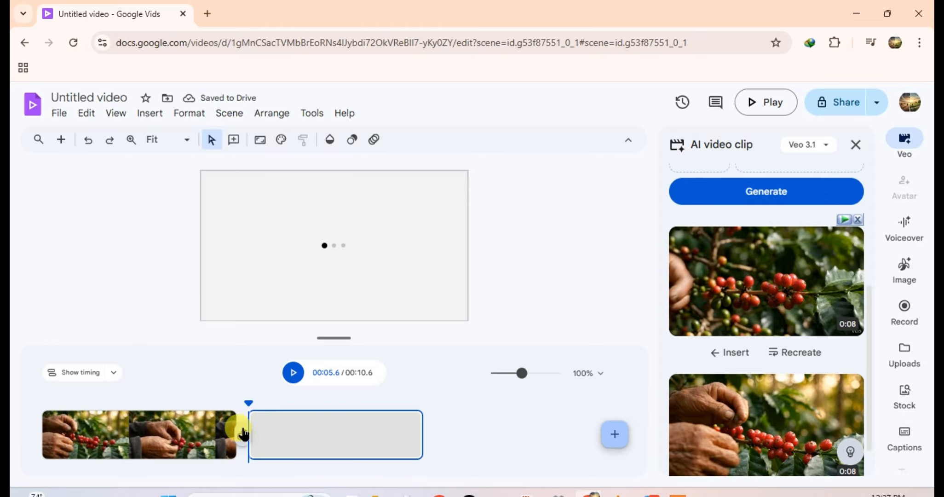
Apply a Dissolve transition between the two coffee scenes and play the result
click(241, 437)
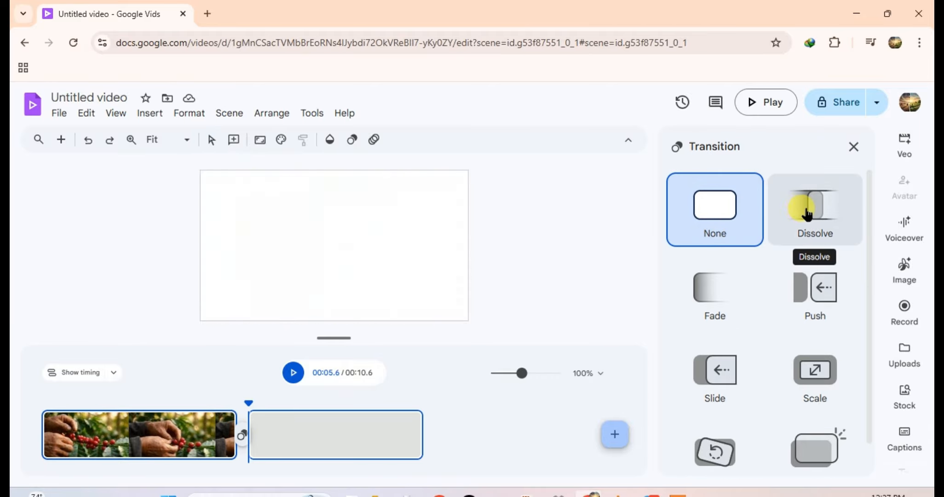
click(807, 214)
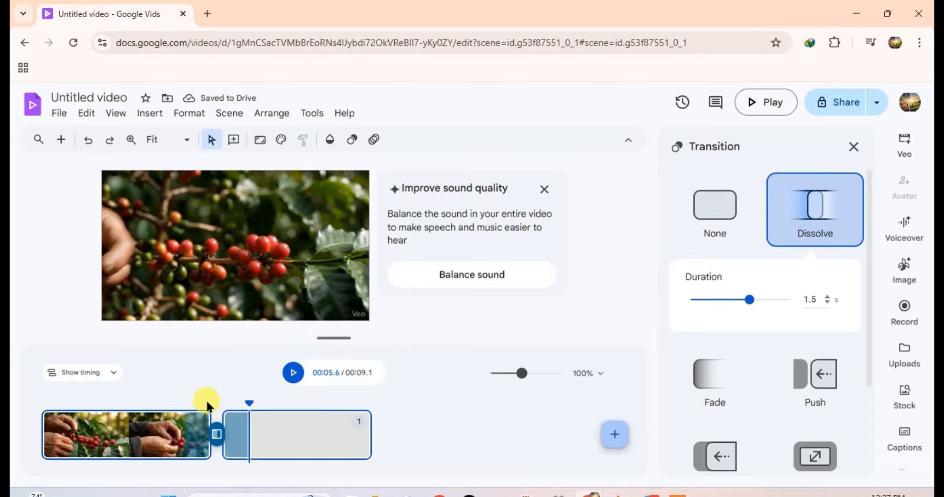
click(293, 372)
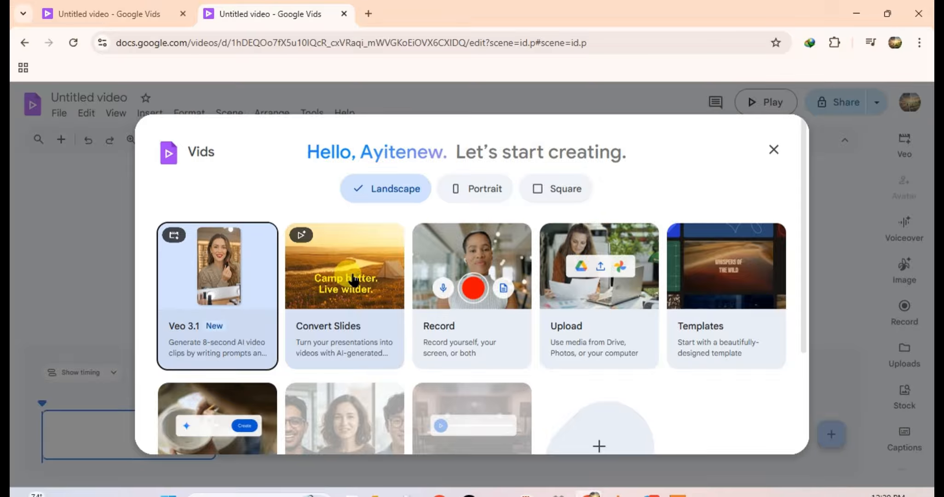
Start a Convert Slides video and import TT Presentation from the recent Drive files
click(353, 278)
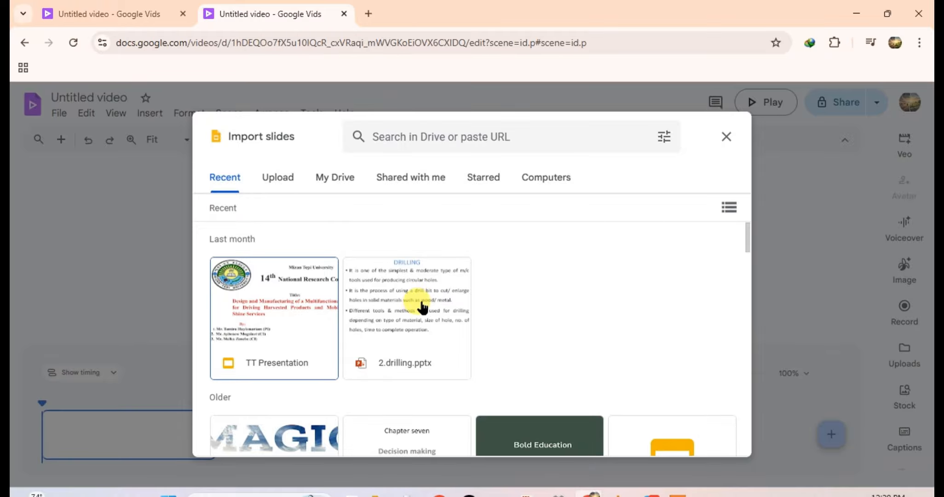
scroll(418, 309, down, 12)
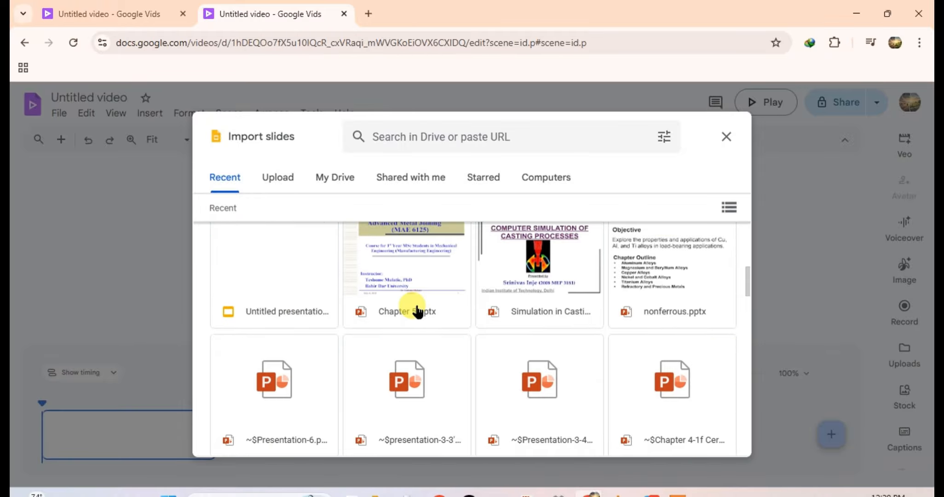
scroll(419, 311, up, 6)
scroll(417, 312, up, 6)
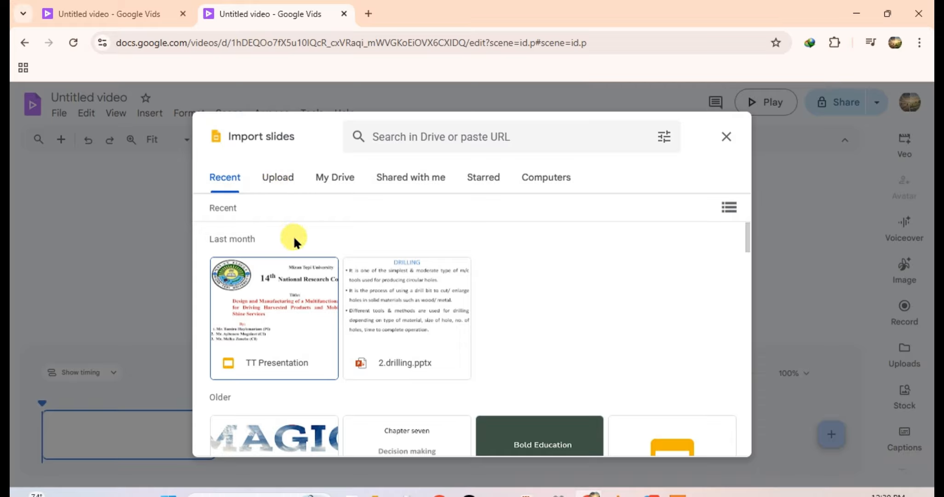
scroll(297, 274, down, 3)
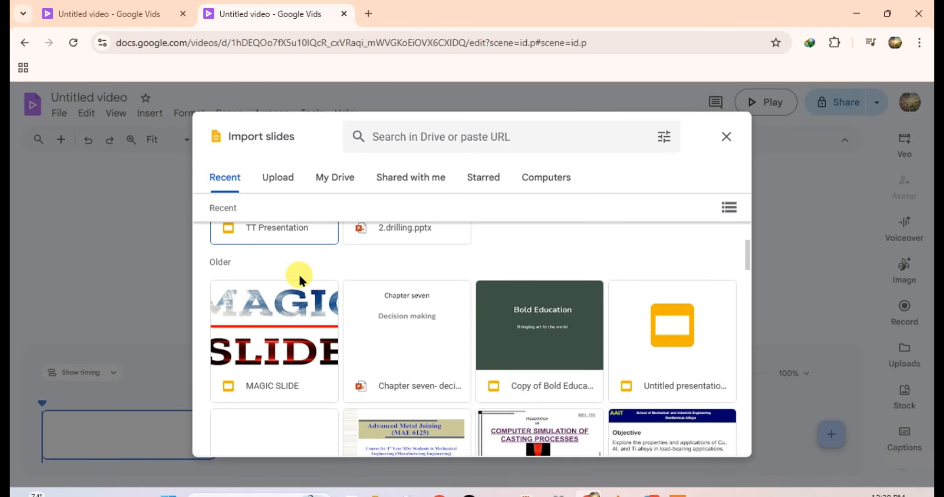
scroll(298, 273, up, 3)
click(275, 299)
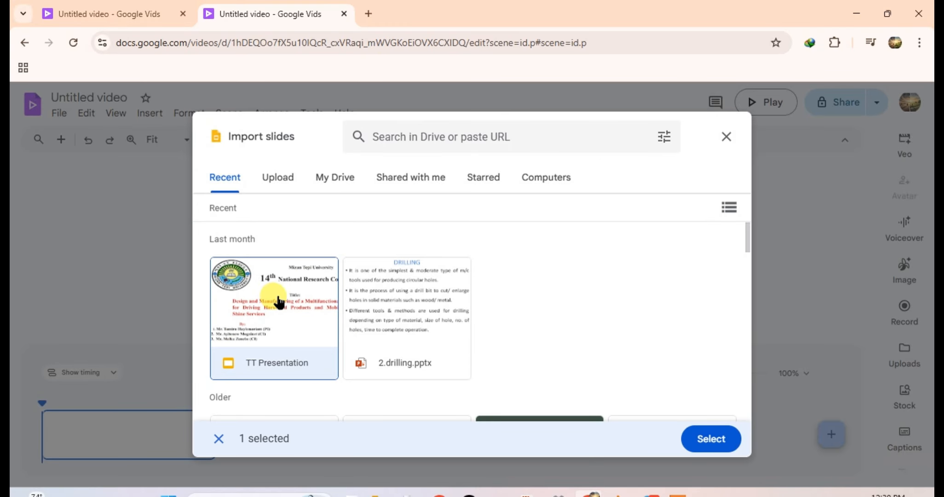
scroll(279, 302, down, 5)
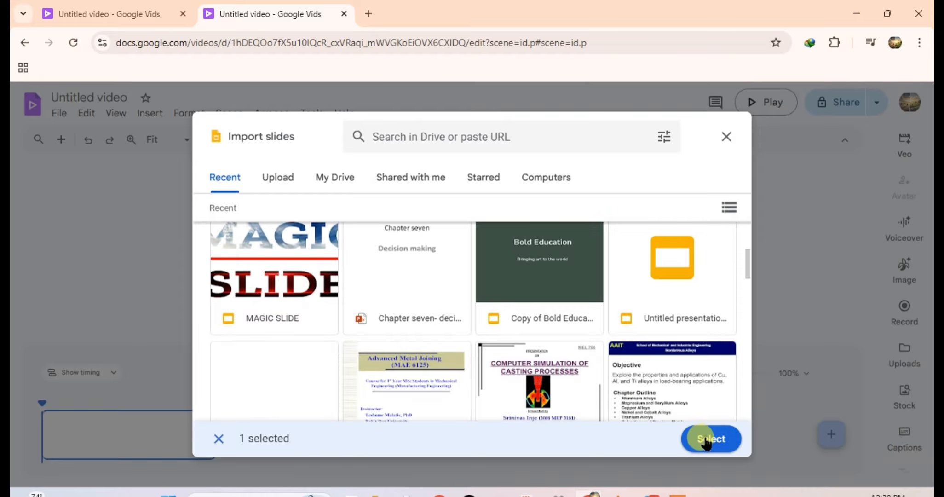
scroll(542, 347, up, 5)
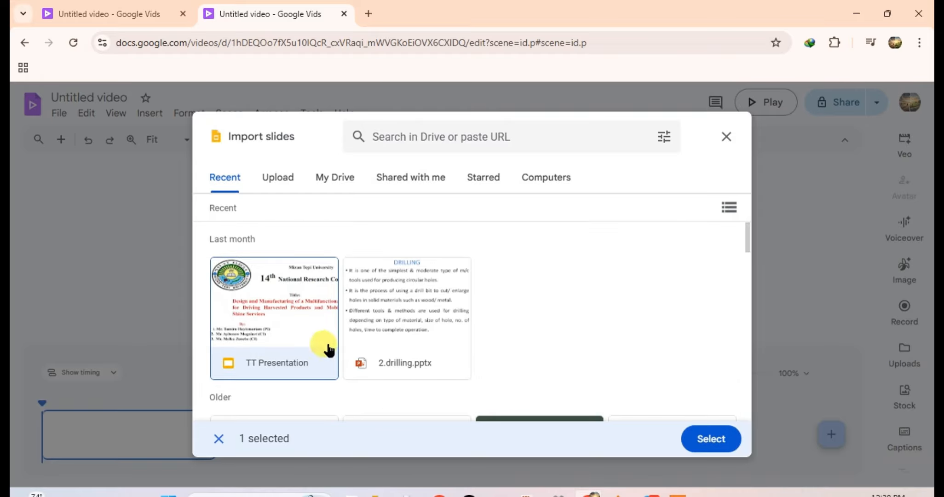
click(720, 440)
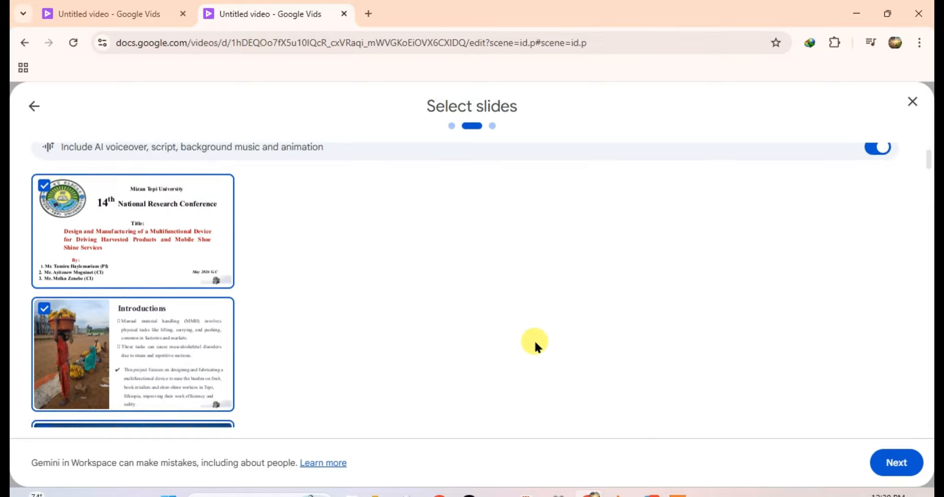
Review the slides marked for import and exclude the final photo-only slide after the Thank You slide
scroll(435, 339, down, 3)
scroll(139, 343, down, 10)
scroll(134, 343, up, 3)
scroll(70, 366, down, 3)
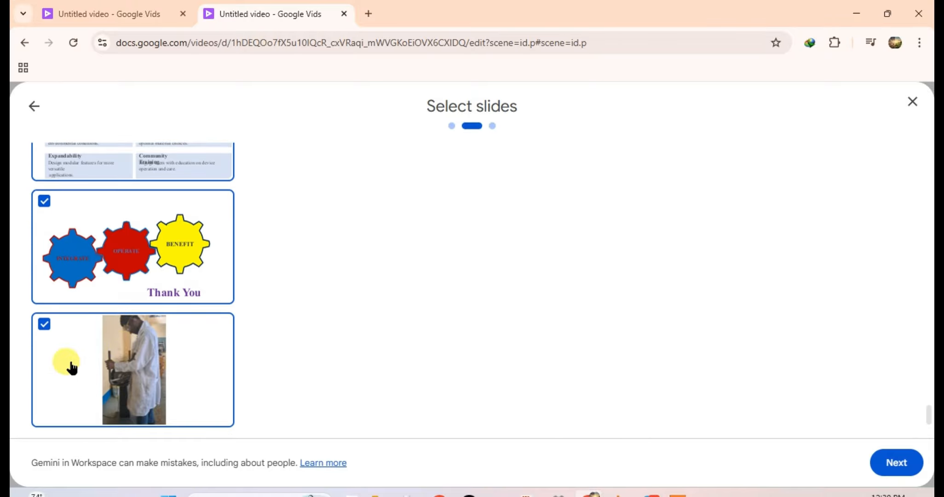
click(44, 325)
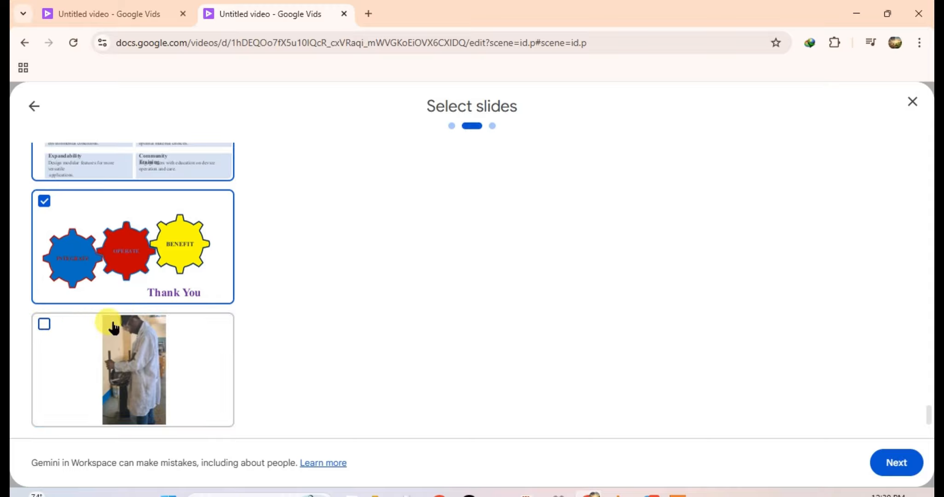
scroll(109, 337, up, 15)
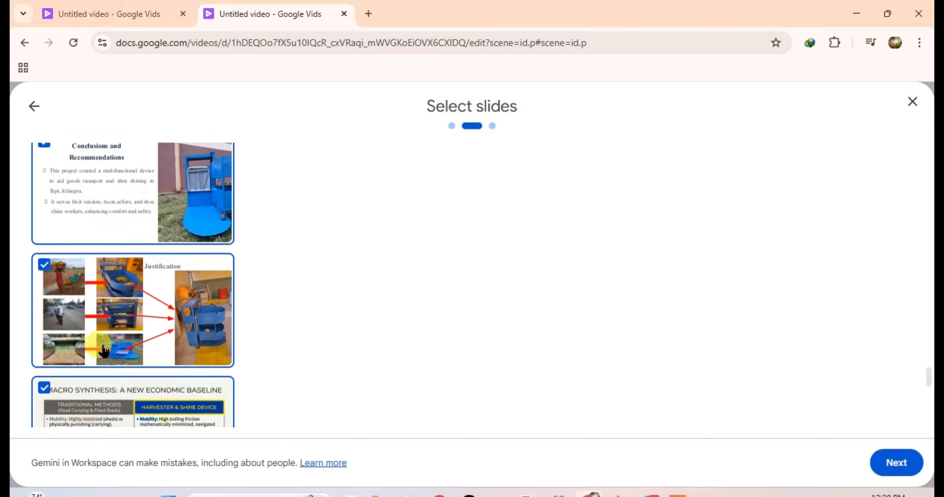
Exclude the opening 14th National Research Conference title slide and continue to the script customization stage
scroll(107, 346, up, 10)
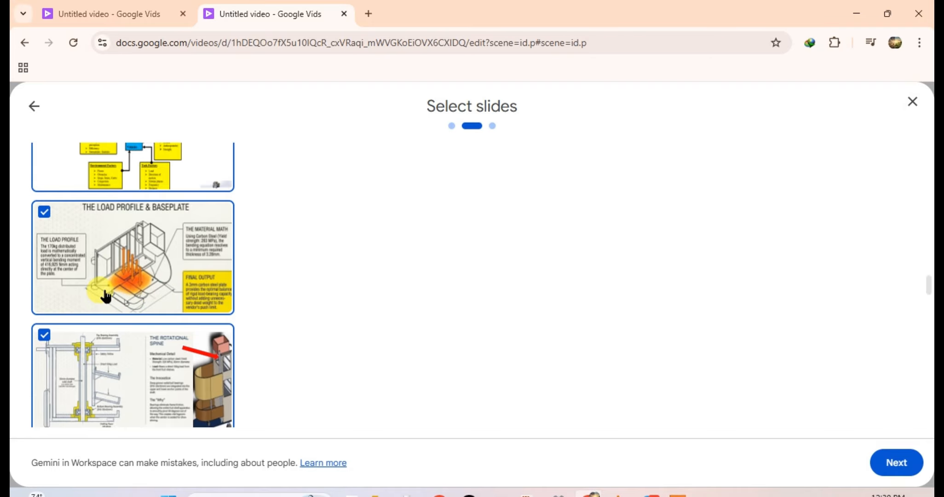
scroll(124, 276, up, 5)
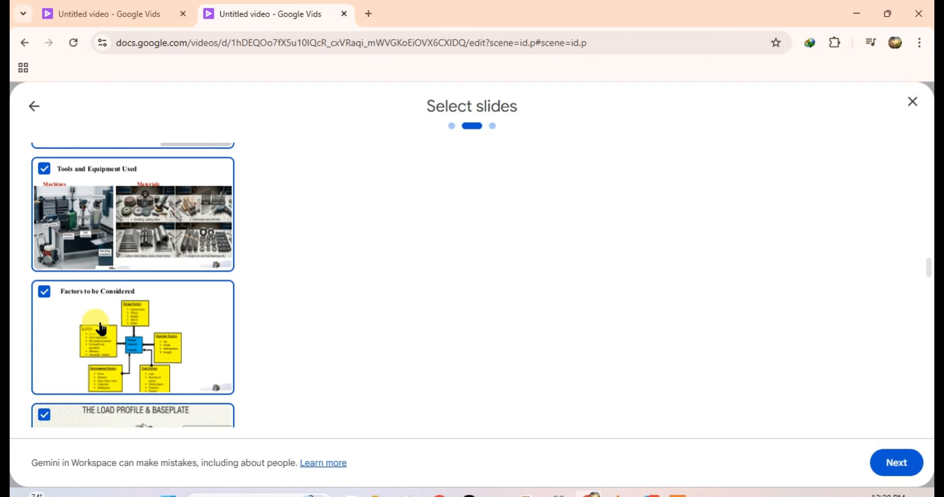
scroll(92, 308, up, 10)
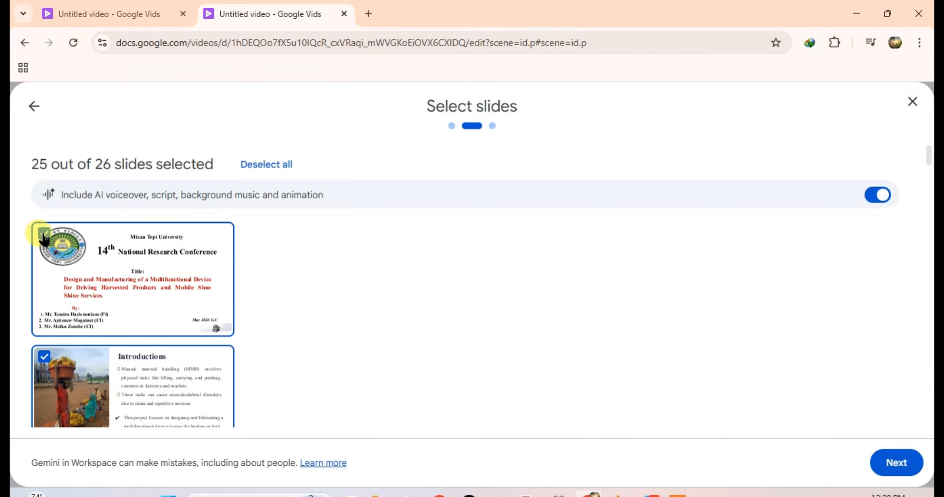
click(44, 235)
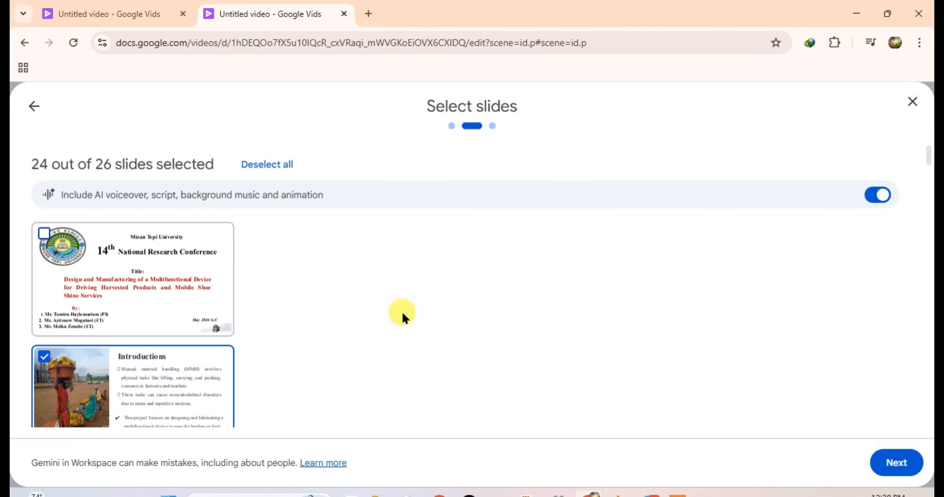
scroll(506, 318, down, 3)
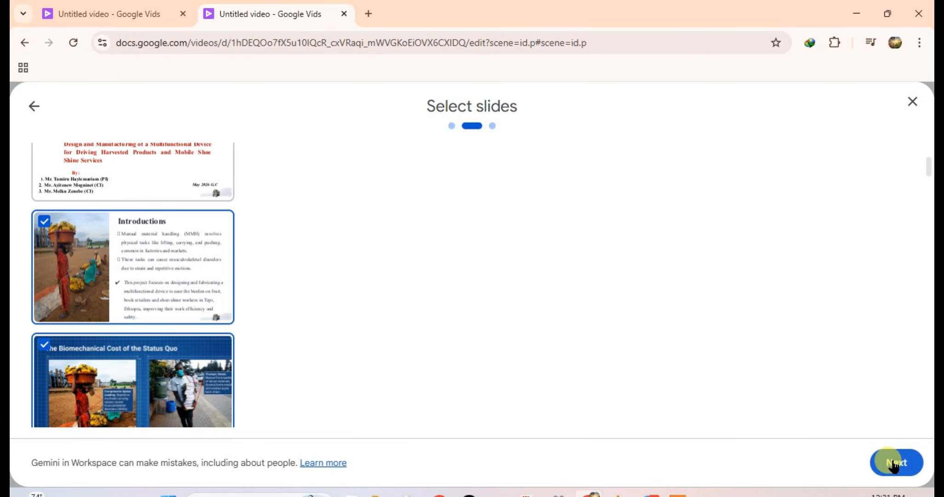
click(896, 461)
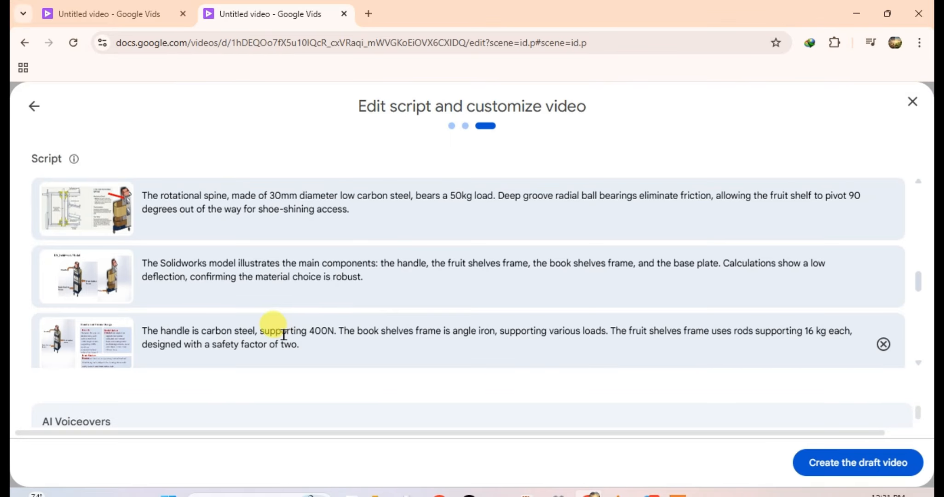
Add the line "Have a nice time." at the end of the Introductions slide's script
scroll(282, 333, up, 4)
scroll(283, 335, up, 5)
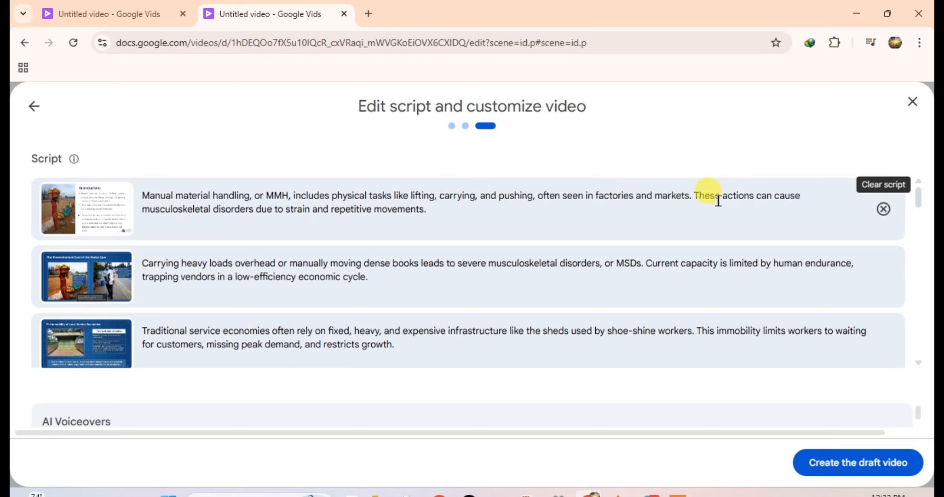
click(444, 209)
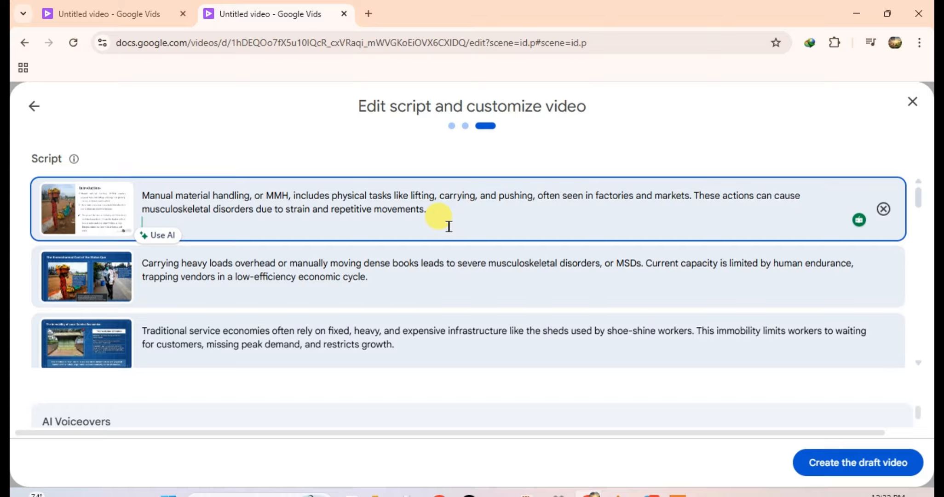
text(Have a nice time.)
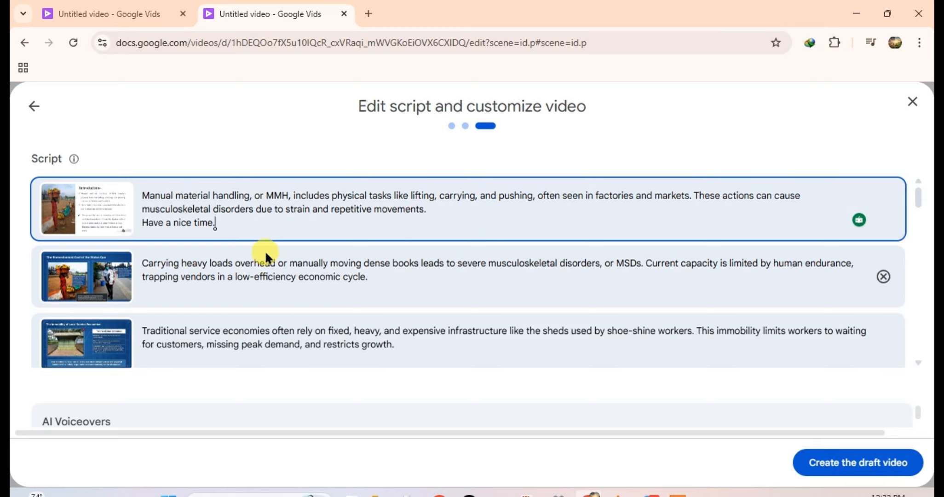
Review the scripts of the remaining slides and create the draft video
scroll(228, 248, down, 5)
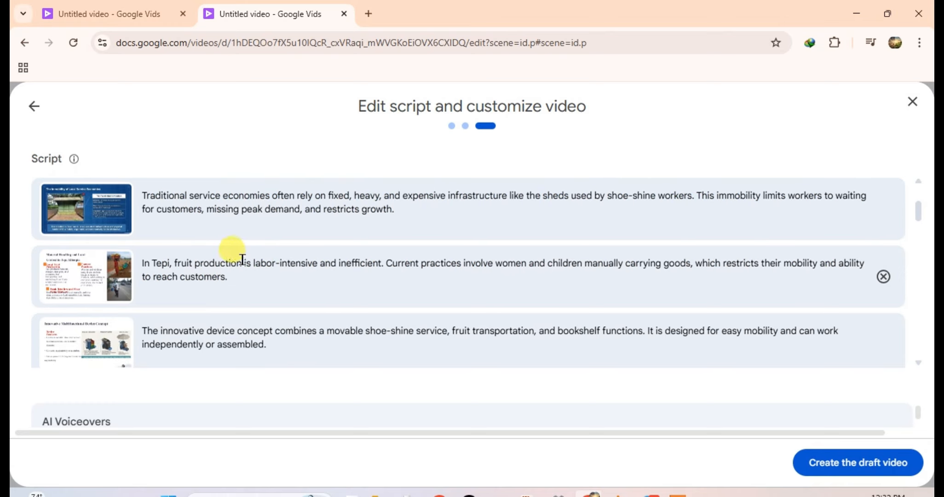
scroll(216, 263, down, 1)
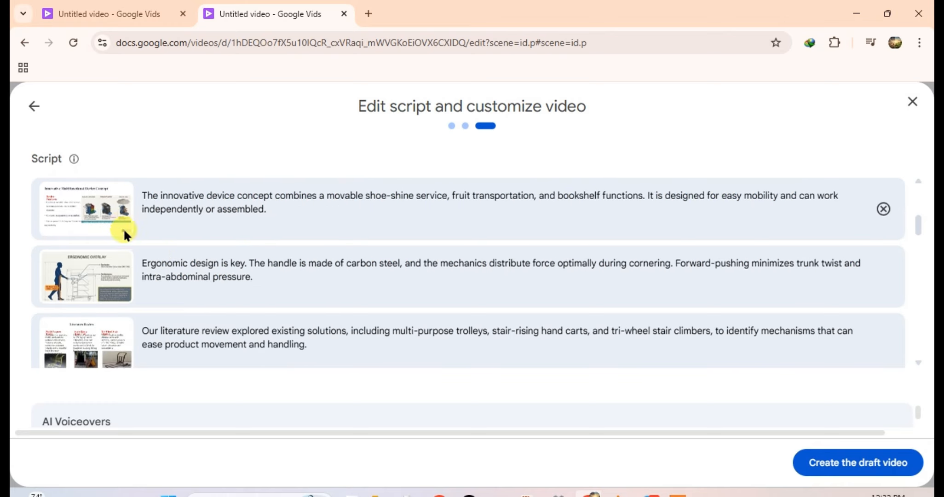
scroll(154, 265, down, 2)
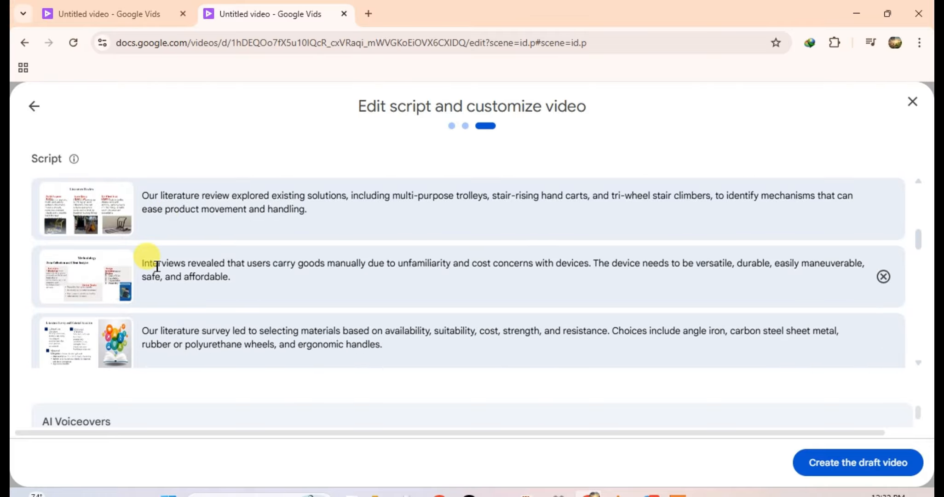
scroll(158, 266, down, 3)
click(332, 272)
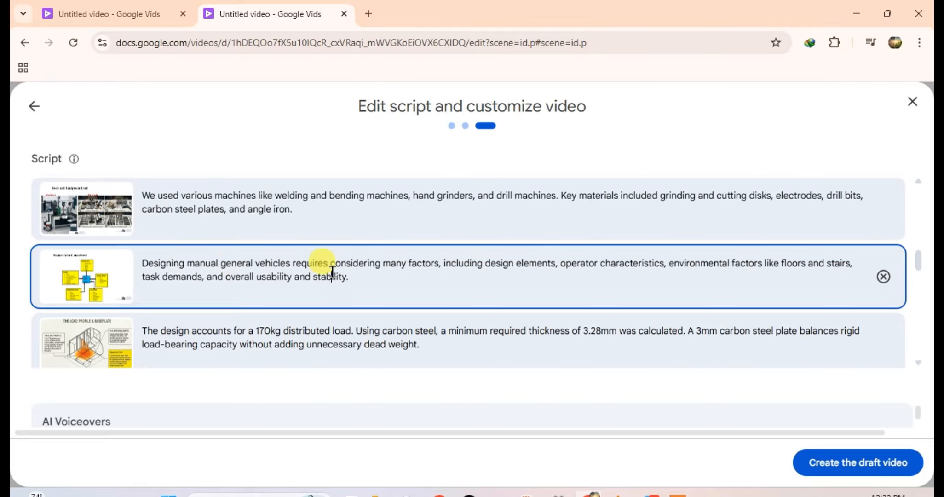
scroll(394, 305, down, 8)
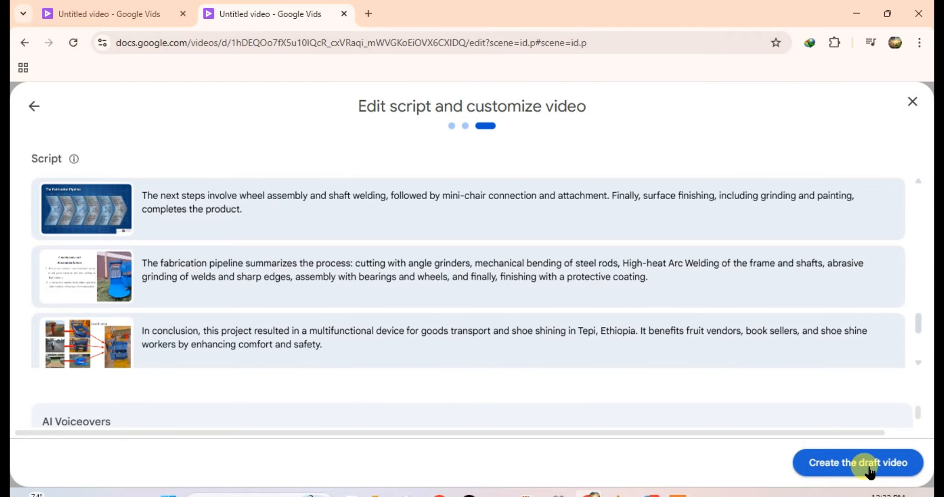
click(828, 462)
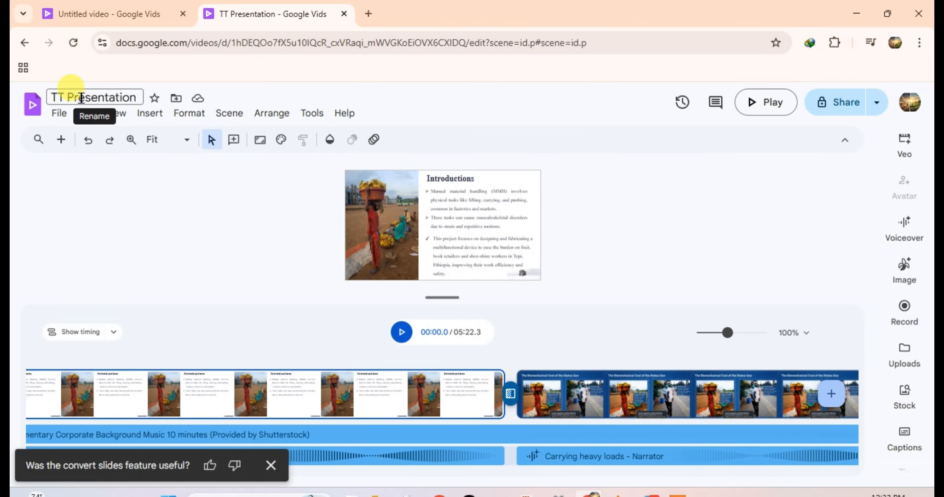
Play the opening of the draft video and set the background music track's volume to 25%
click(401, 333)
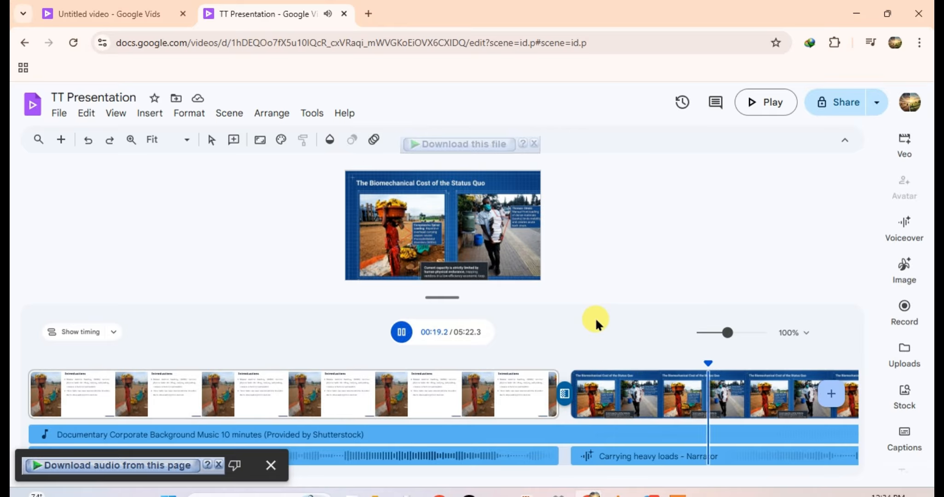
key(space)
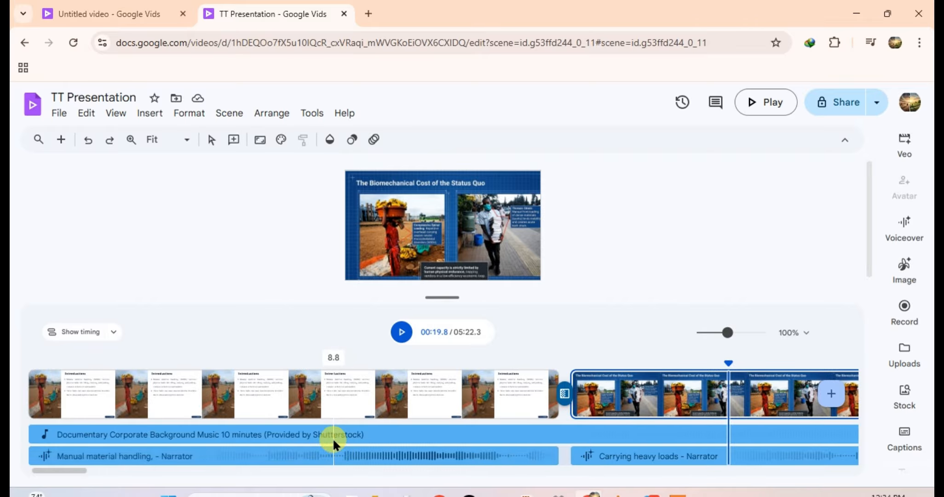
click(346, 432)
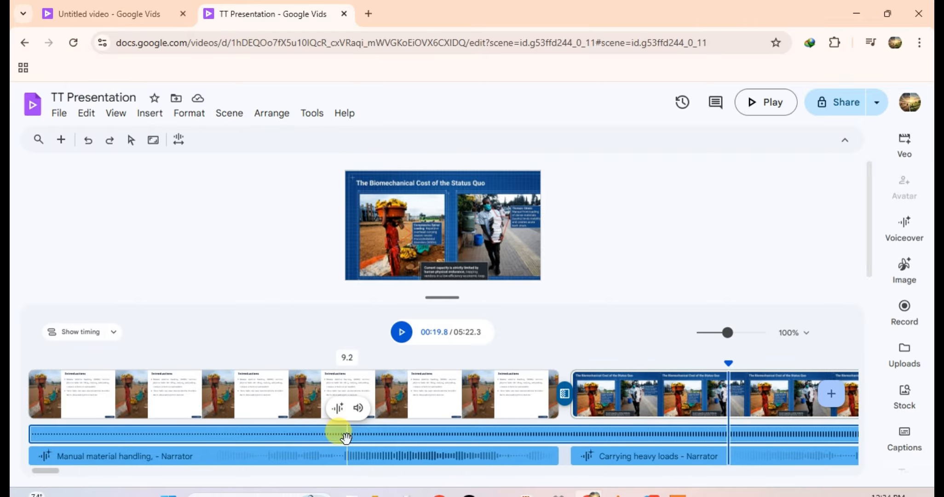
click(358, 409)
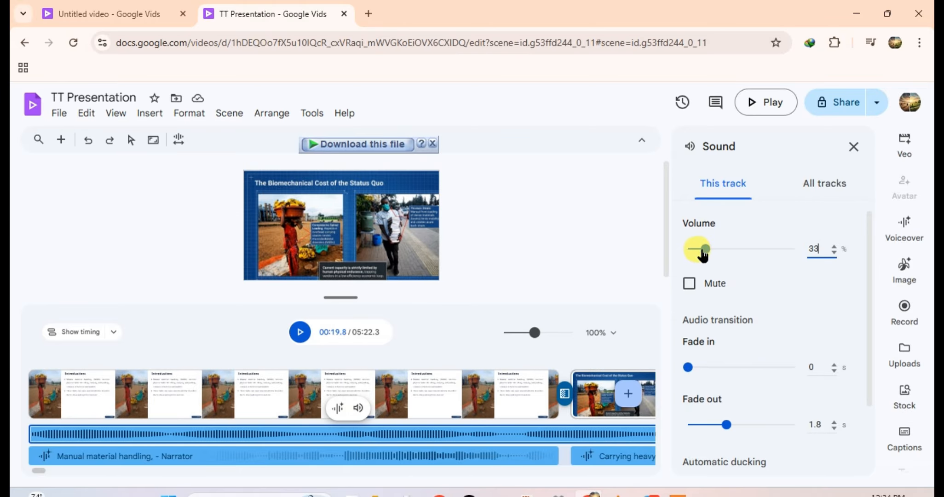
drag(702, 254, 701, 255)
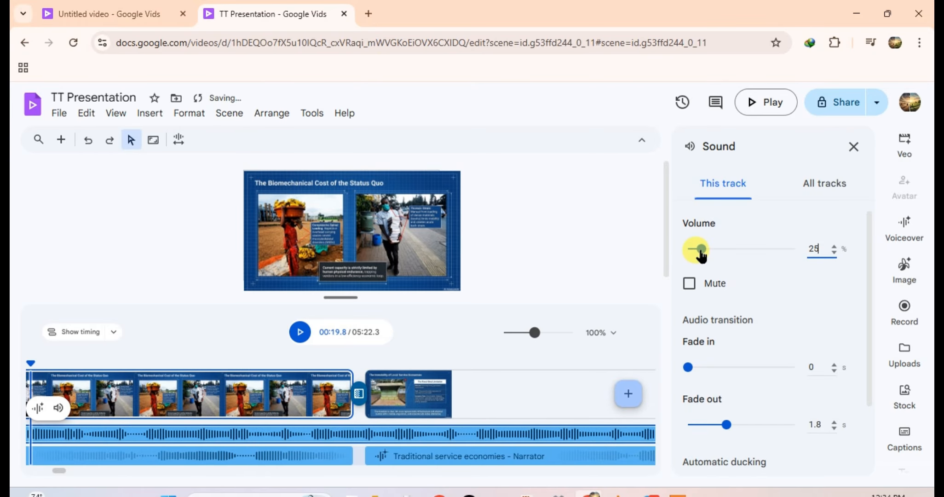
click(852, 147)
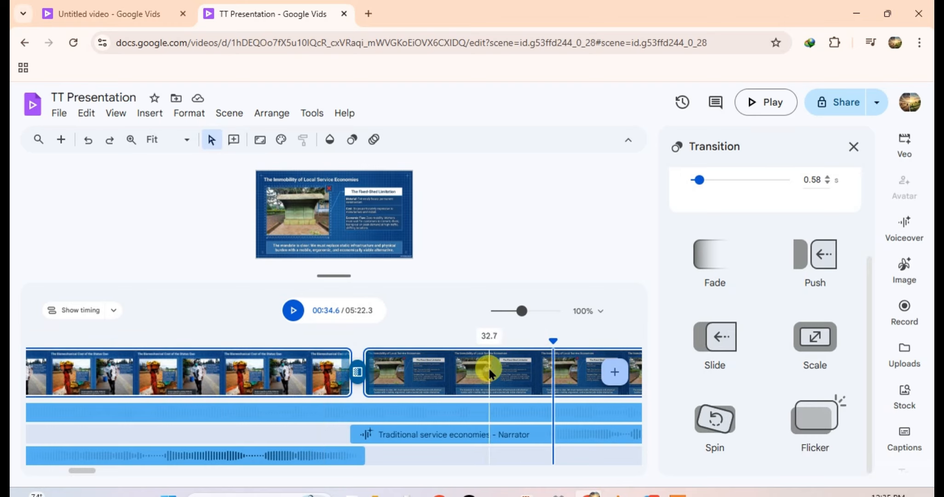
Move the Innovative Multifunctional Device Concept scene before the Material Handling scene and play across their junction
click(500, 367)
mouse_move(389, 346)
mouse_down()
mouse_move(302, 337)
mouse_move(390, 362)
mouse_move(502, 368)
mouse_move(478, 371)
mouse_move(375, 327)
mouse_move(299, 322)
mouse_move(341, 322)
mouse_move(358, 354)
mouse_up()
drag(570, 367, 447, 366)
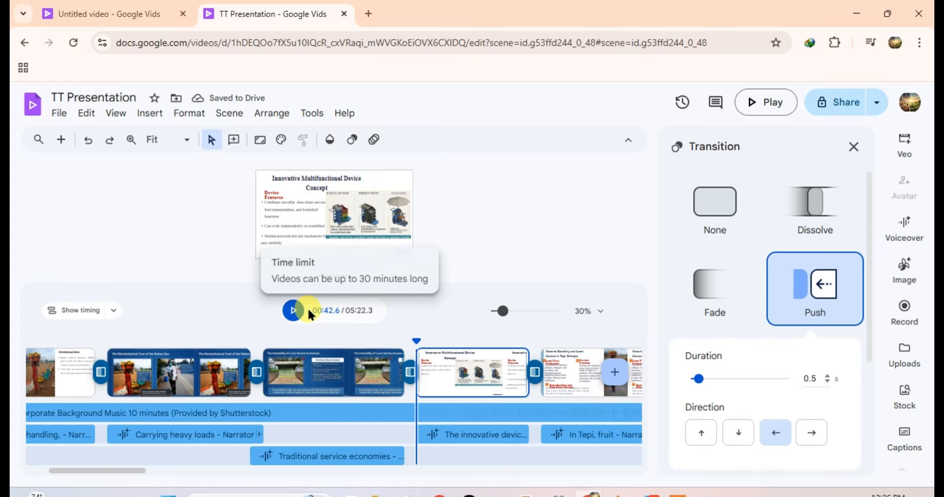
click(293, 311)
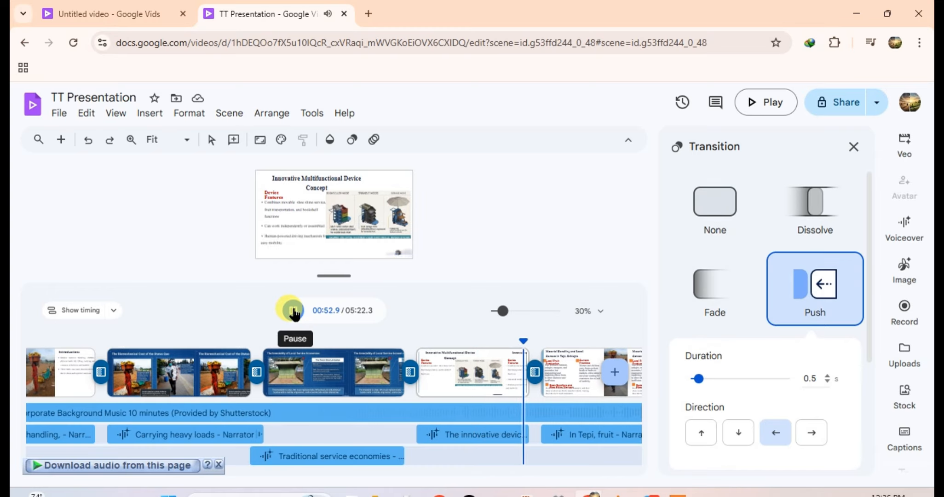
click(293, 311)
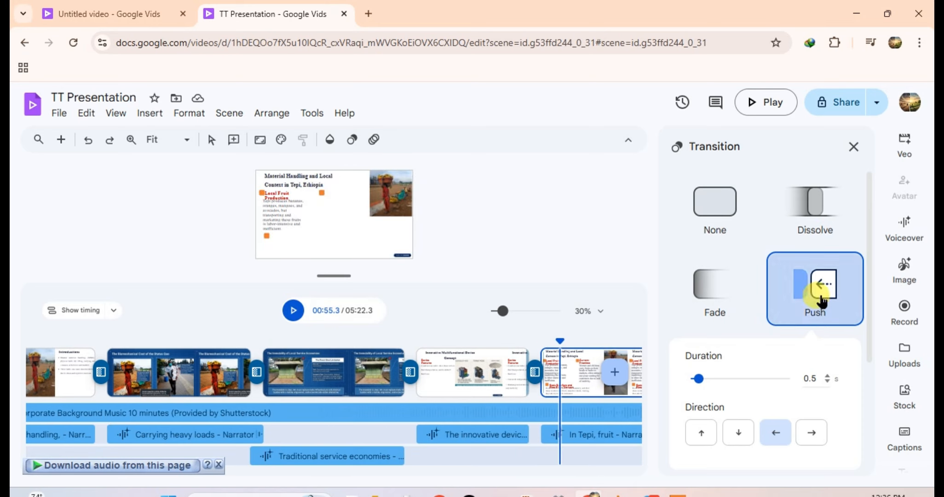
click(853, 146)
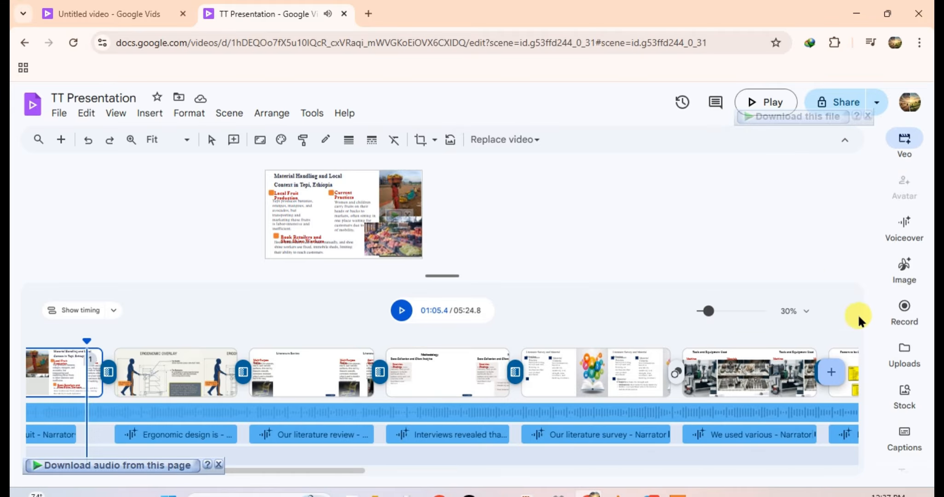
Add the BRAND NEW phrase graphic to the Methodology scene and replace its text with "HAVE YOU ENJOYED?"
scroll(893, 397, down, 2)
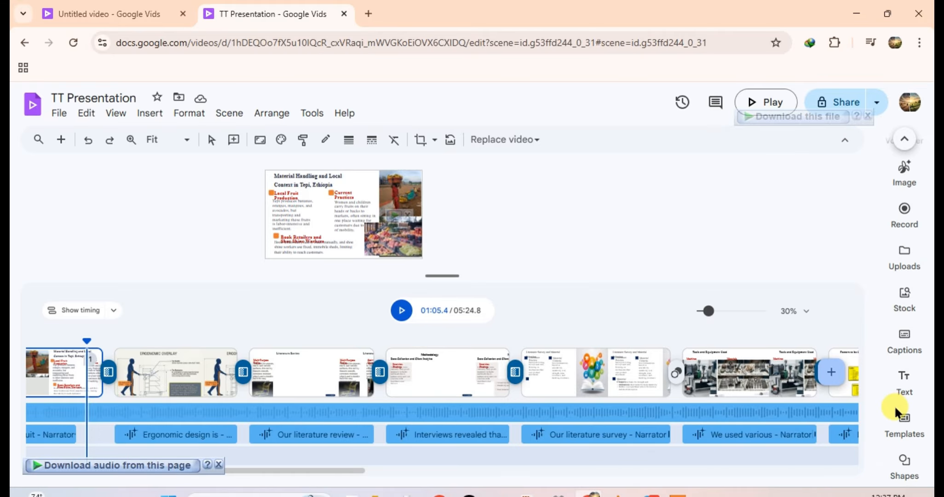
click(901, 380)
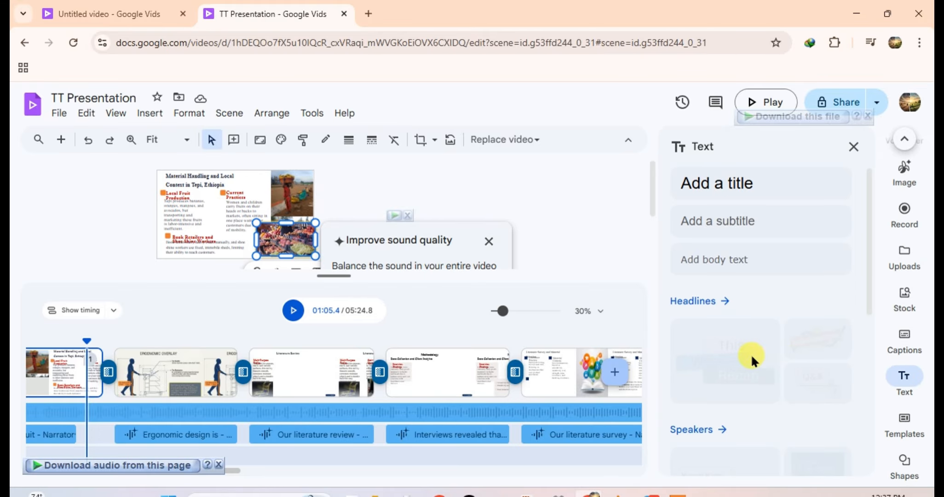
click(426, 373)
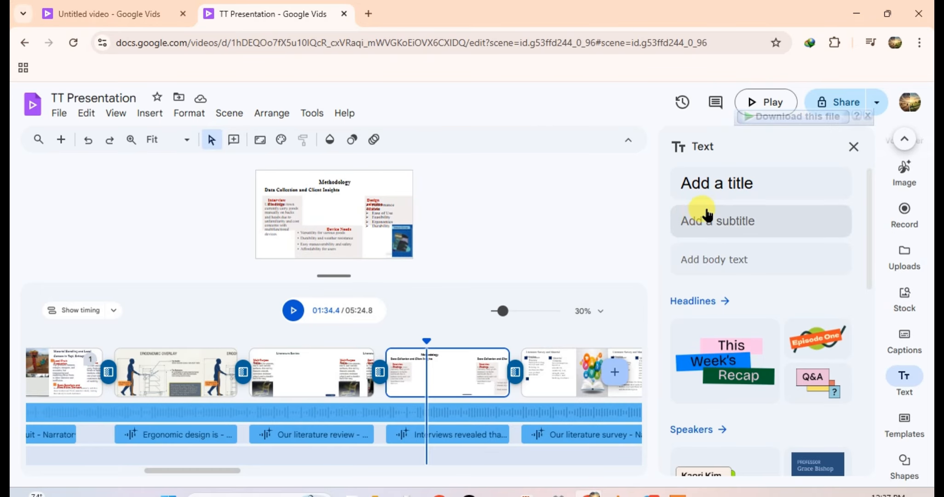
scroll(742, 361, down, 4)
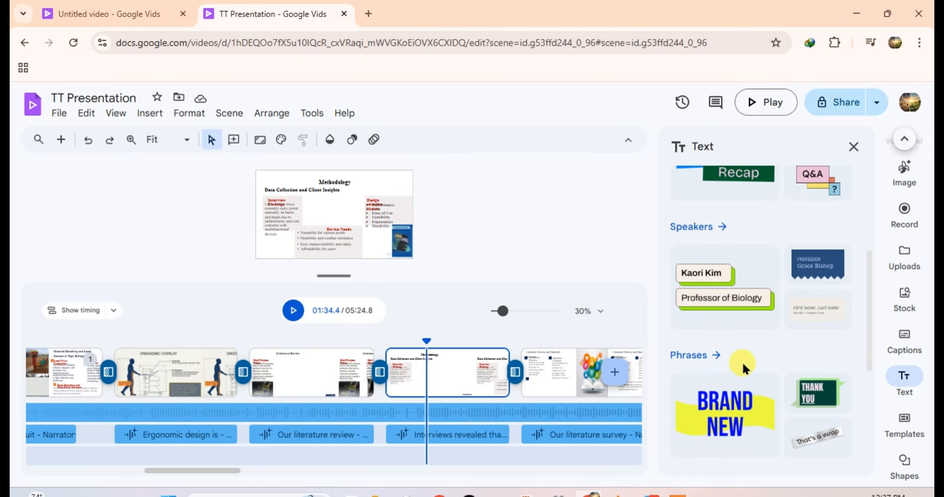
click(727, 407)
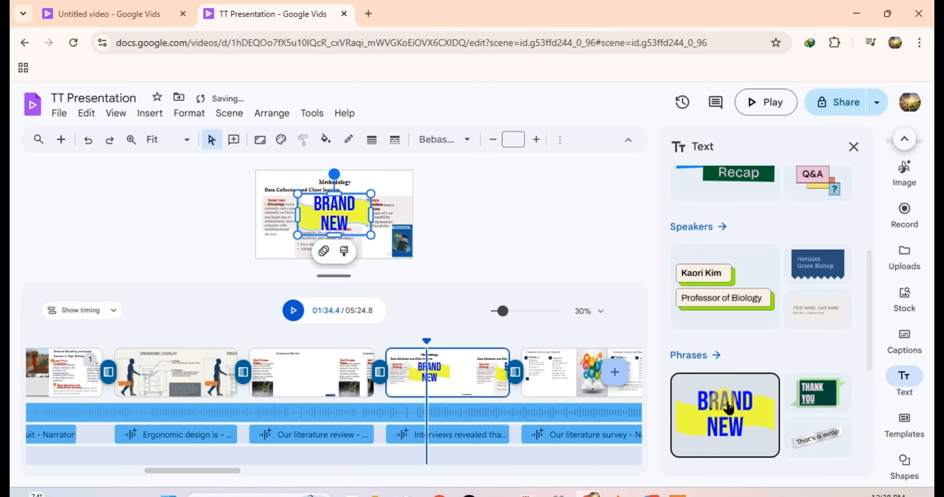
click(350, 219)
drag(350, 219, 310, 207)
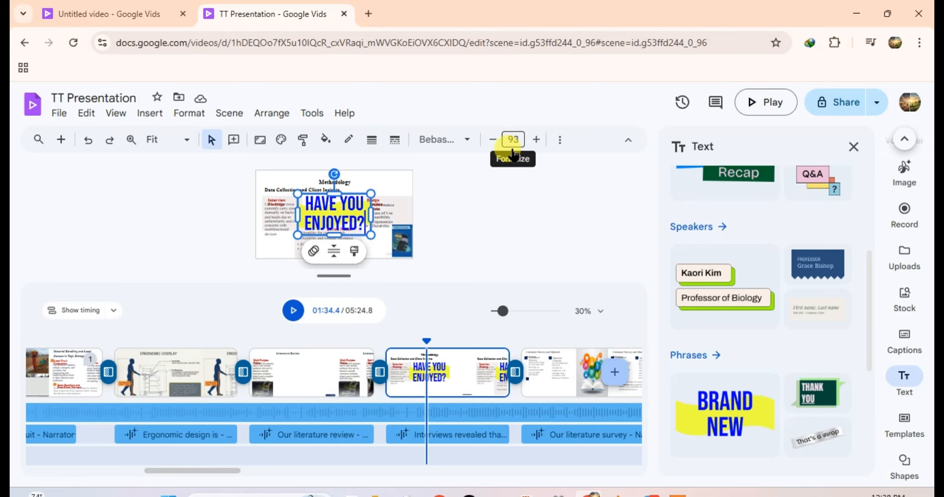
click(451, 216)
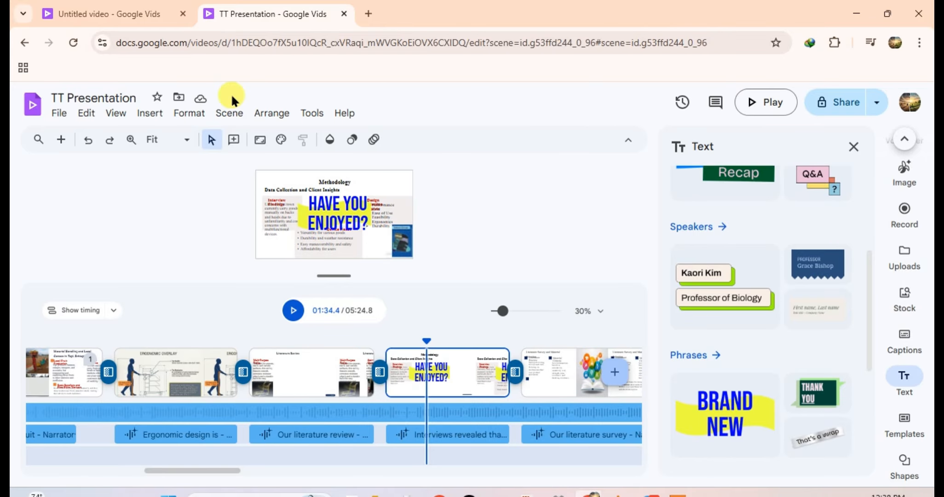
Look up the download and export options for the converted presentation video
click(64, 116)
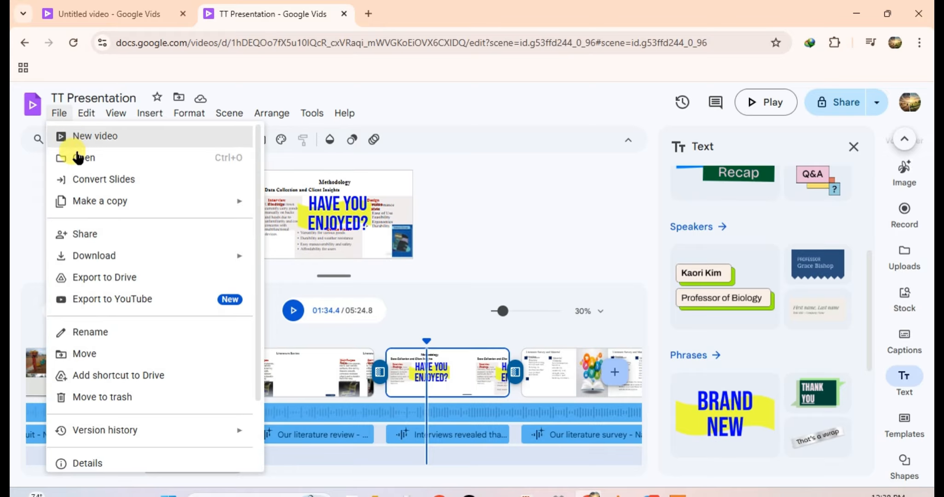
mouse_move(94, 256)
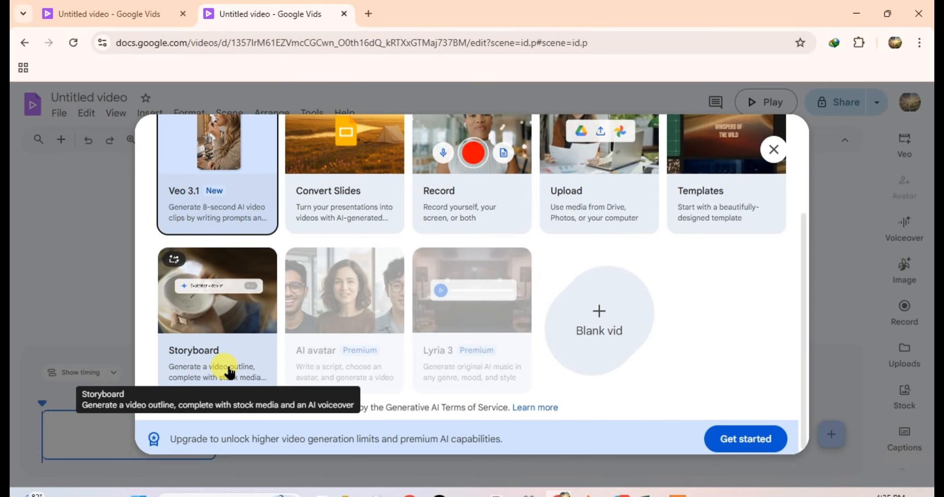
Generate a Storyboard outline from the prompt "Historical Places of Ethiopia"
click(241, 333)
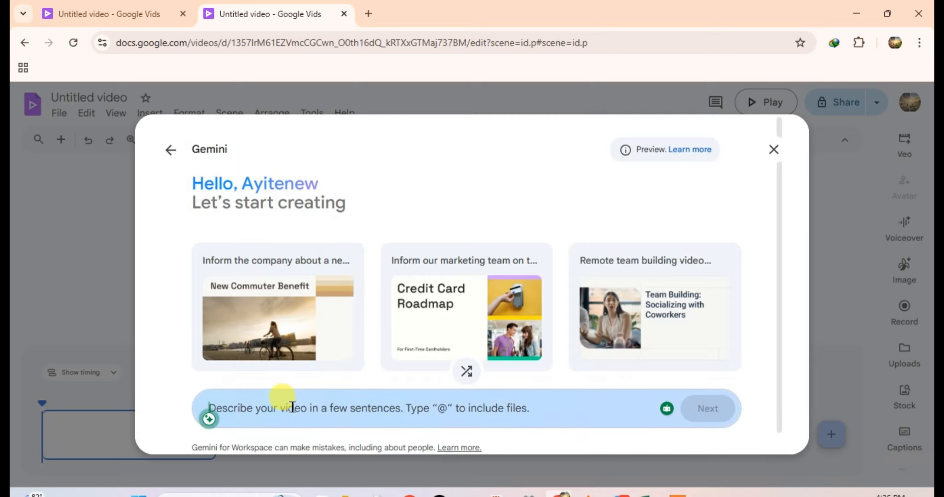
click(403, 404)
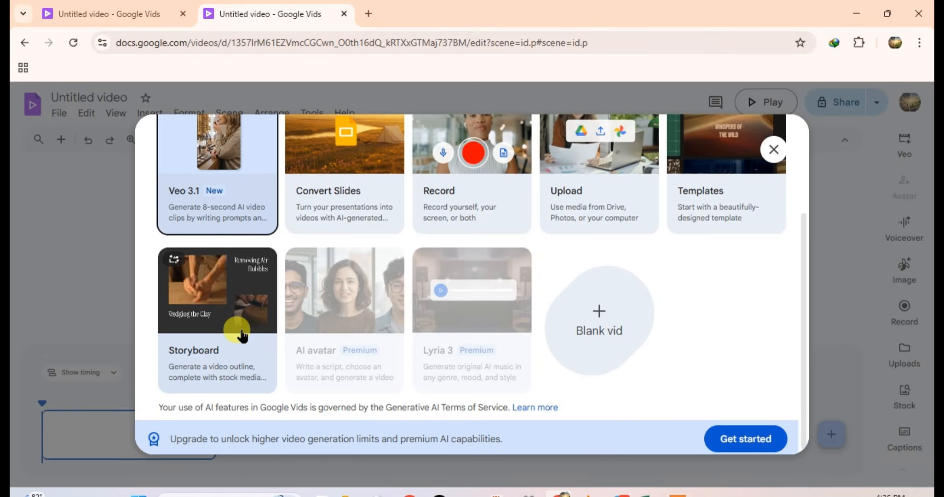
click(241, 333)
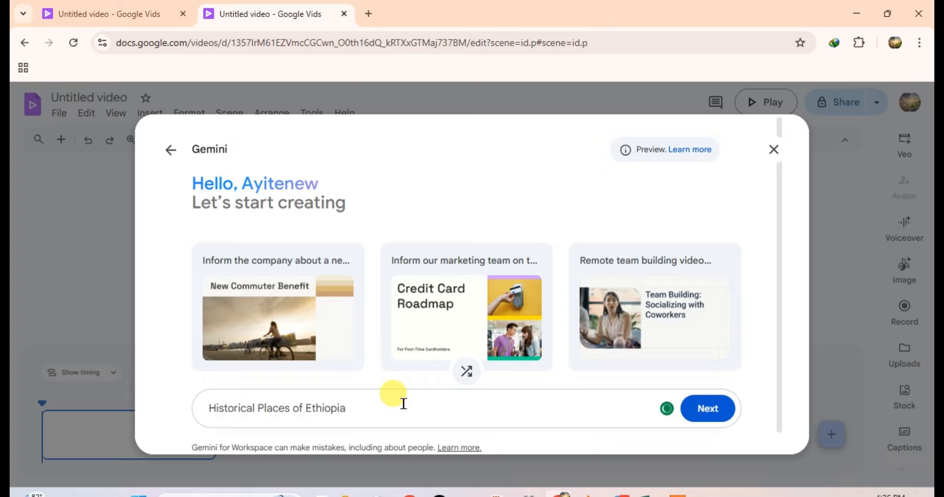
click(708, 409)
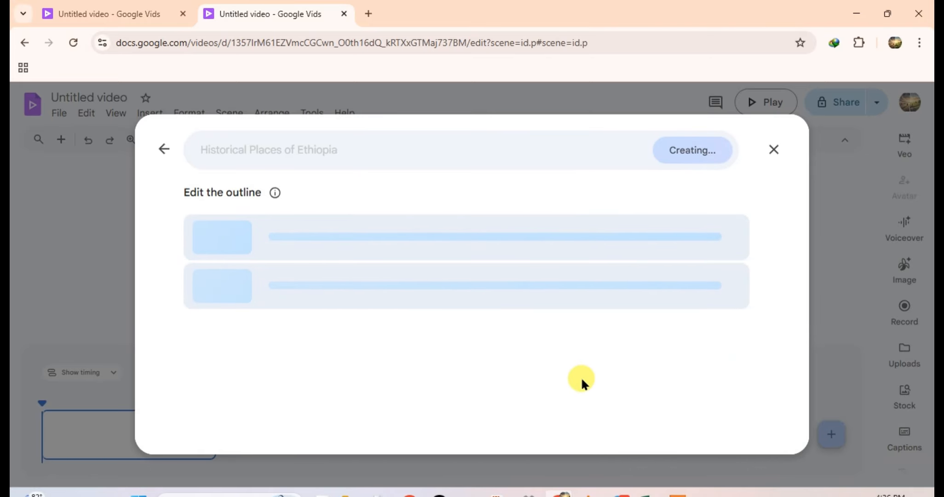
Review the sections and scenes of the generated Historical Places of Ethiopia outline from start to end
scroll(543, 321, down, 15)
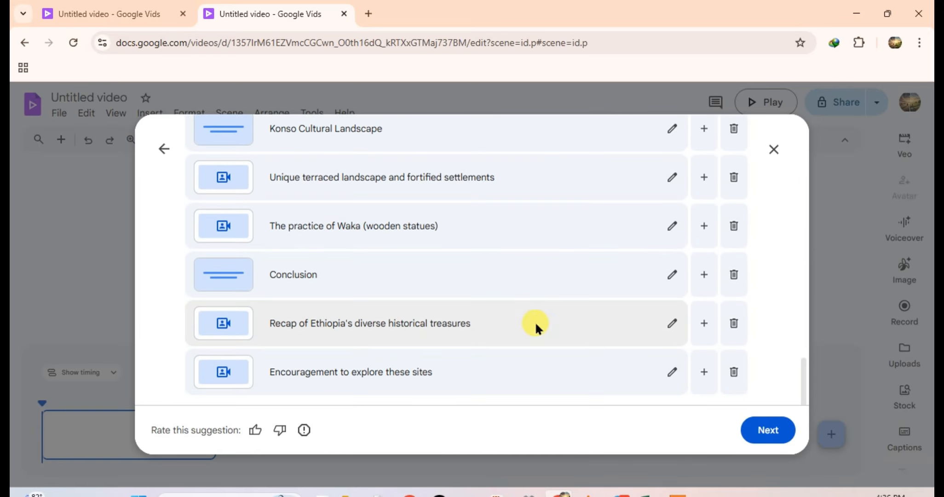
scroll(535, 322, up, 15)
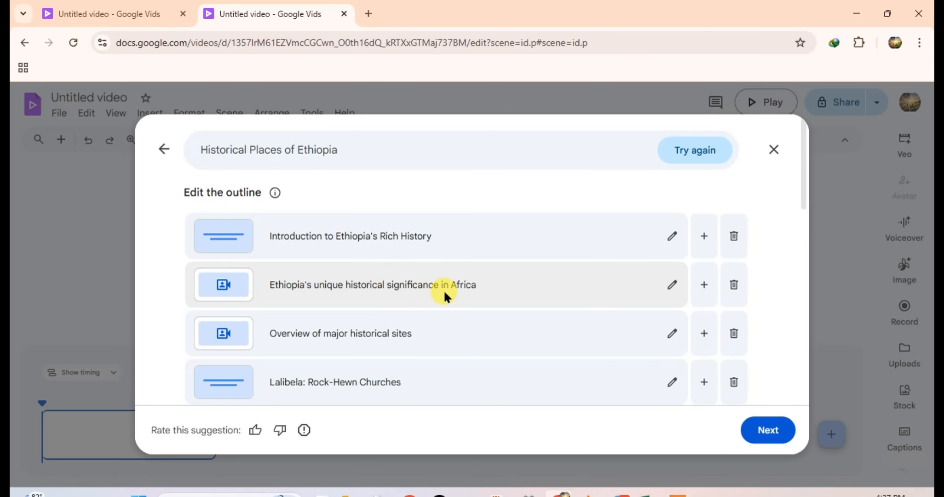
scroll(564, 244, down, 15)
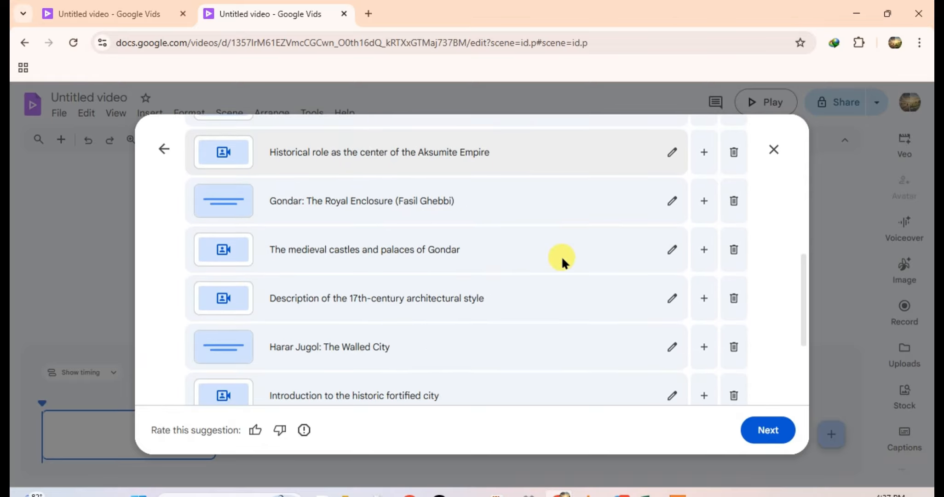
scroll(560, 256, up, 8)
scroll(559, 257, up, 7)
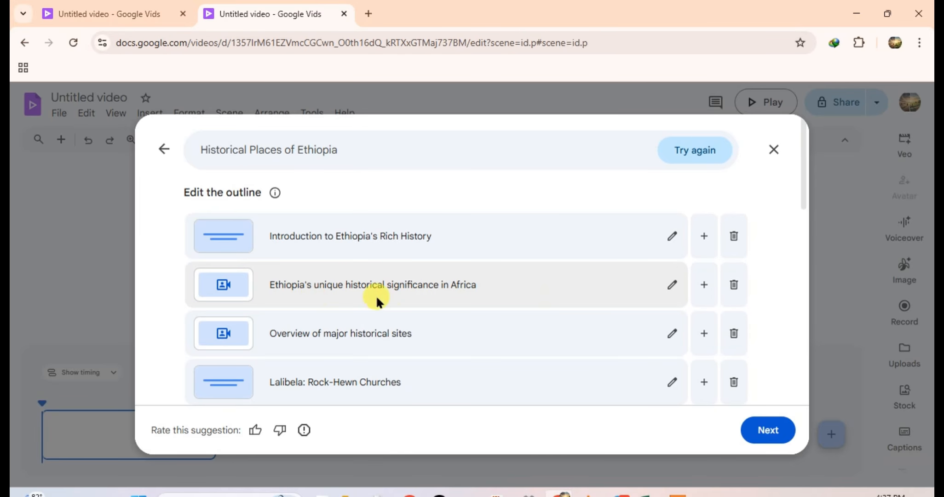
scroll(376, 297, down, 15)
scroll(390, 302, up, 5)
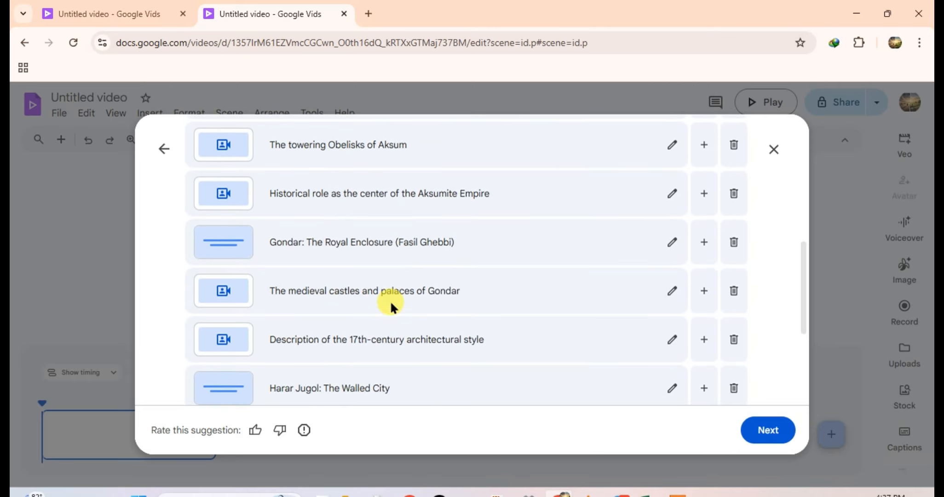
scroll(389, 300, up, 8)
scroll(735, 221, up, 2)
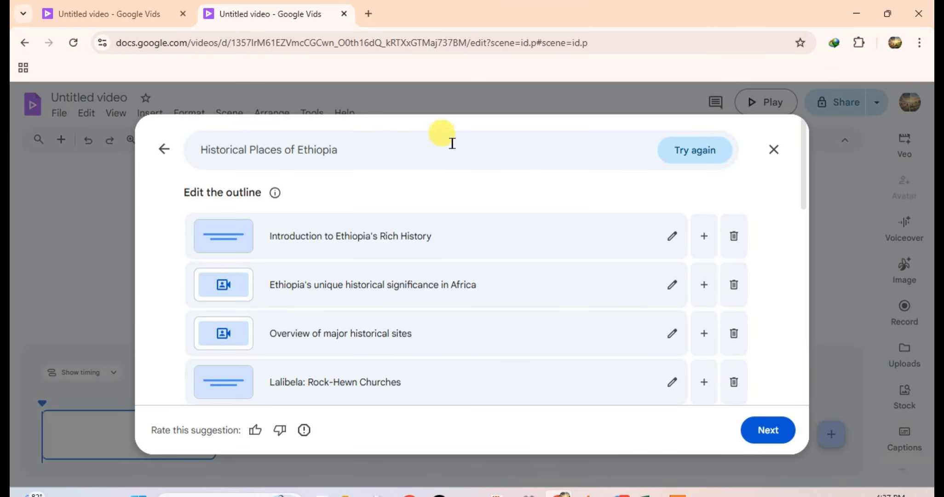
scroll(463, 256, down, 15)
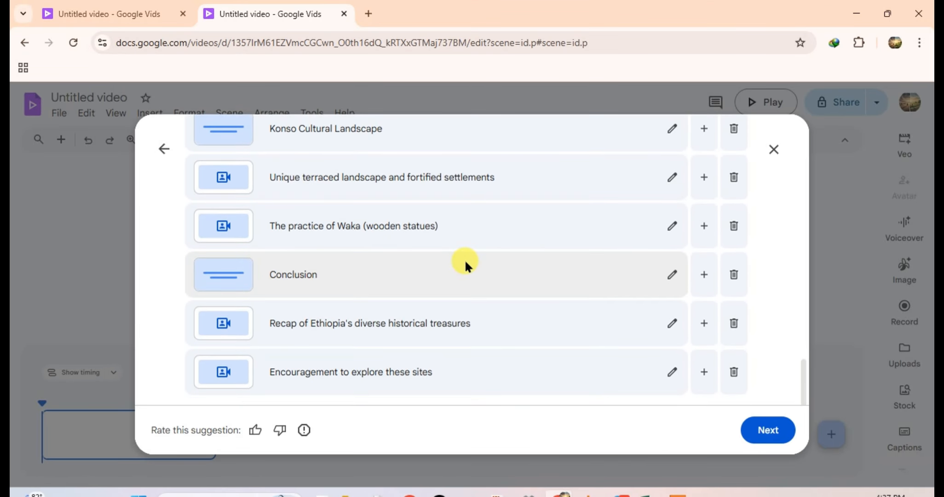
scroll(467, 266, up, 15)
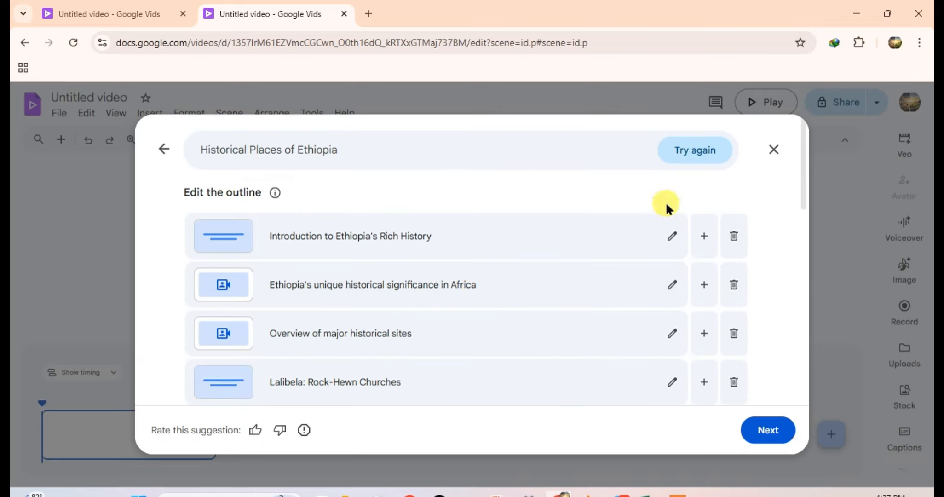
scroll(625, 219, down, 15)
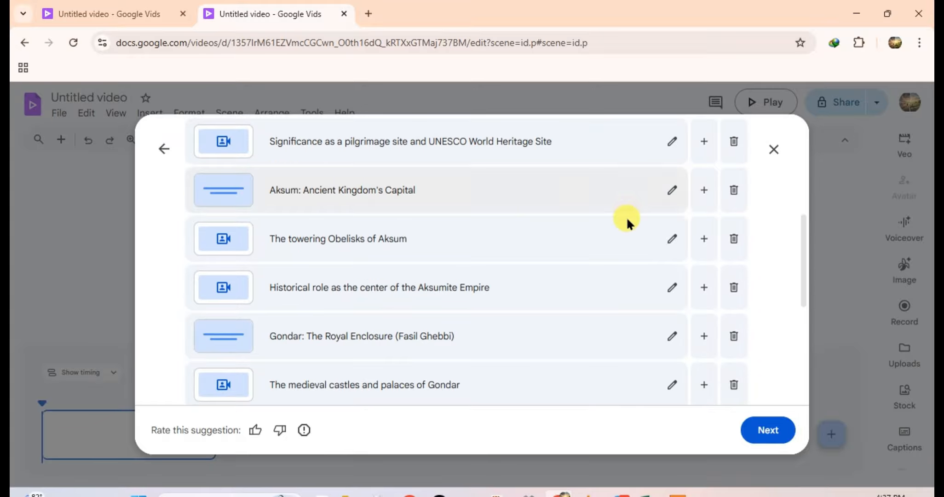
Accept the outline, choose the black design with the forest picture, and create the draft video
click(765, 432)
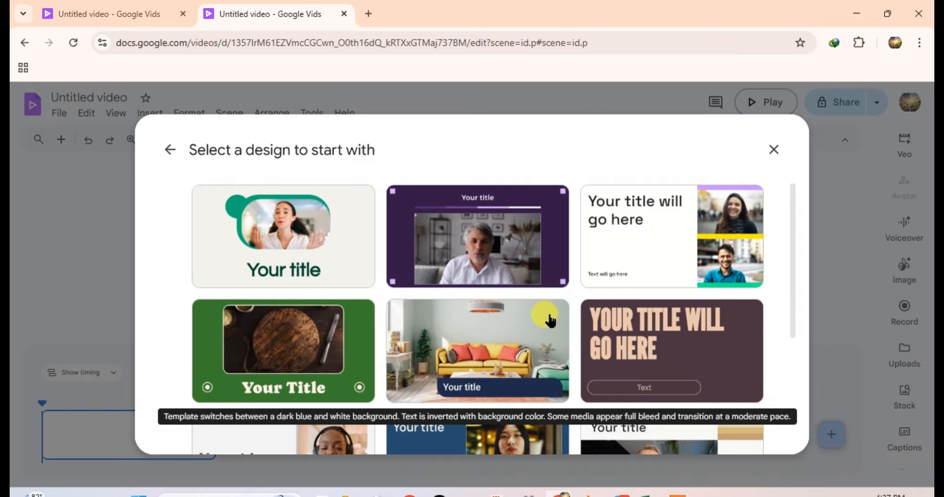
scroll(547, 317, down, 3)
scroll(516, 309, up, 3)
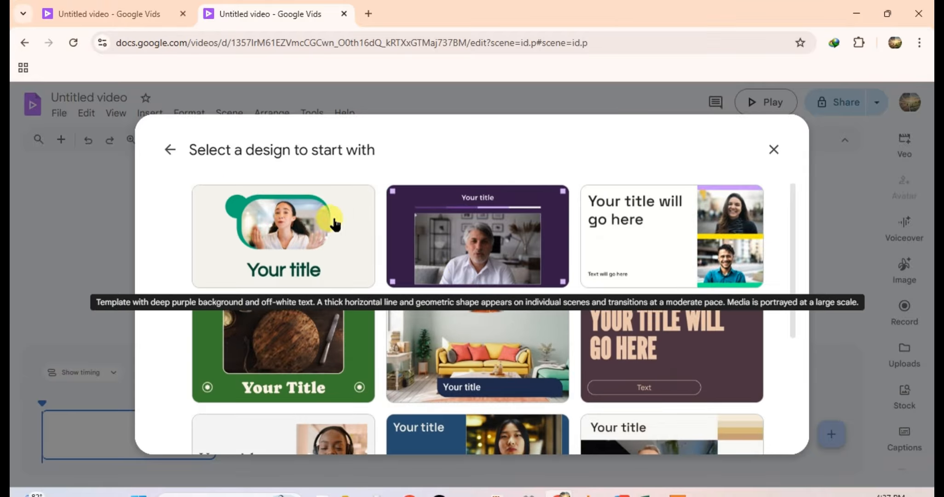
scroll(570, 240, down, 4)
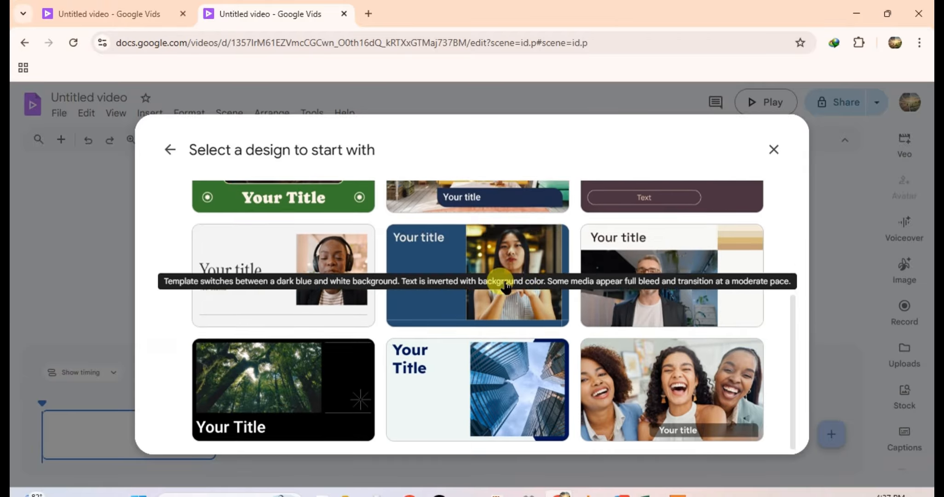
scroll(479, 304, up, 4)
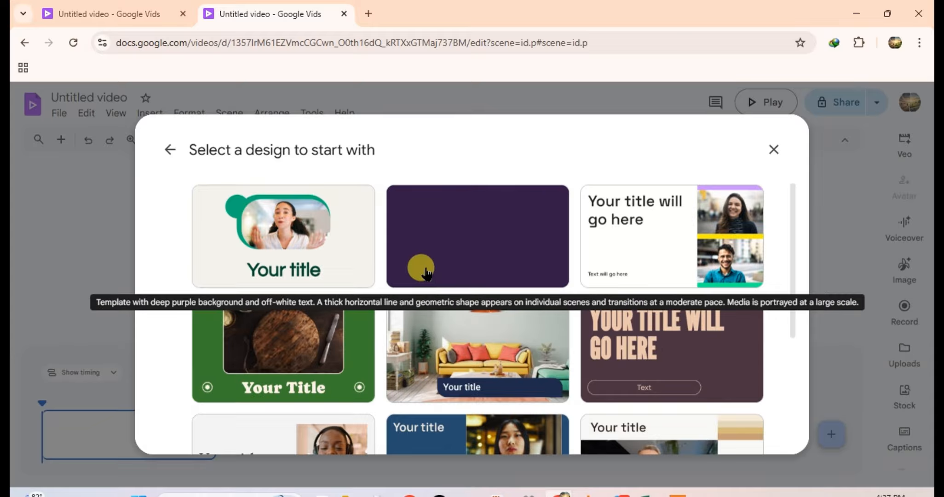
scroll(478, 274, down, 4)
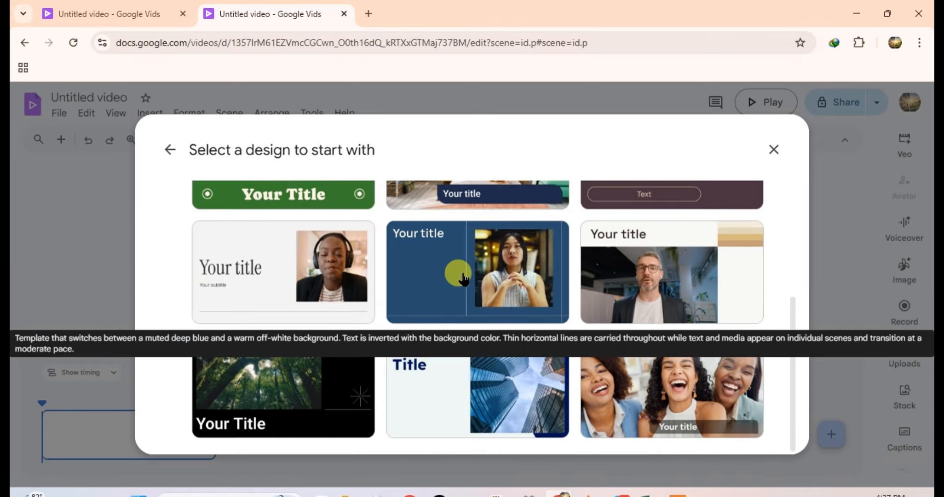
scroll(474, 285, up, 5)
scroll(417, 301, down, 5)
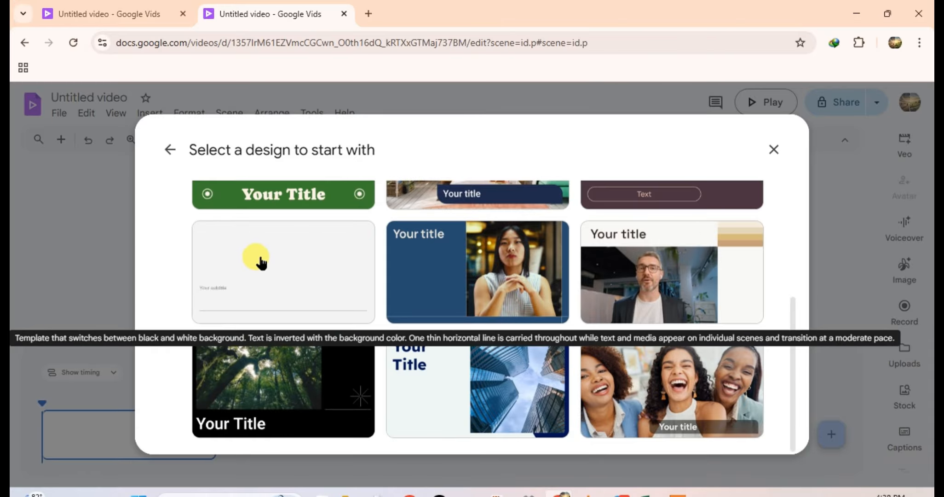
click(250, 386)
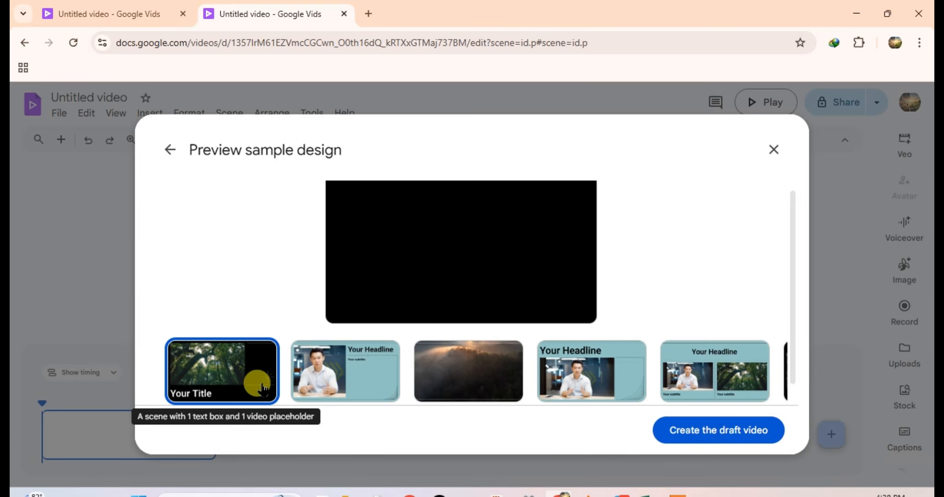
click(714, 433)
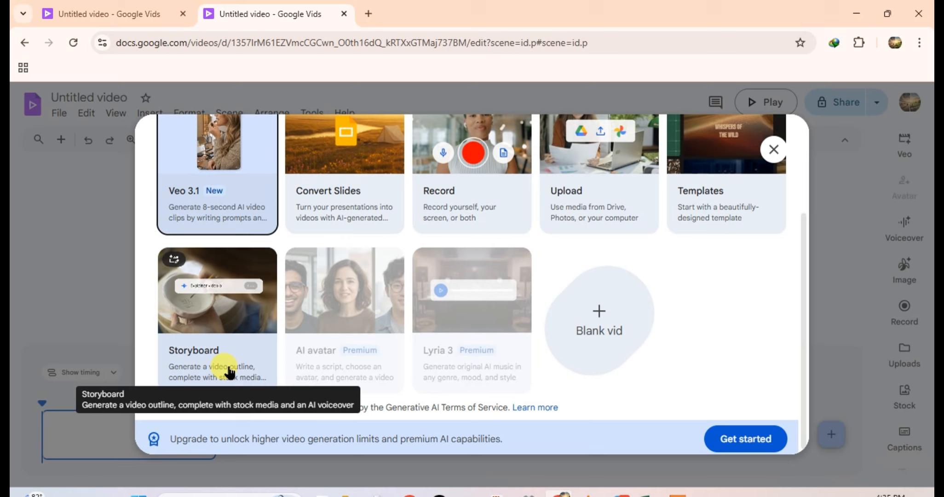
click(242, 332)
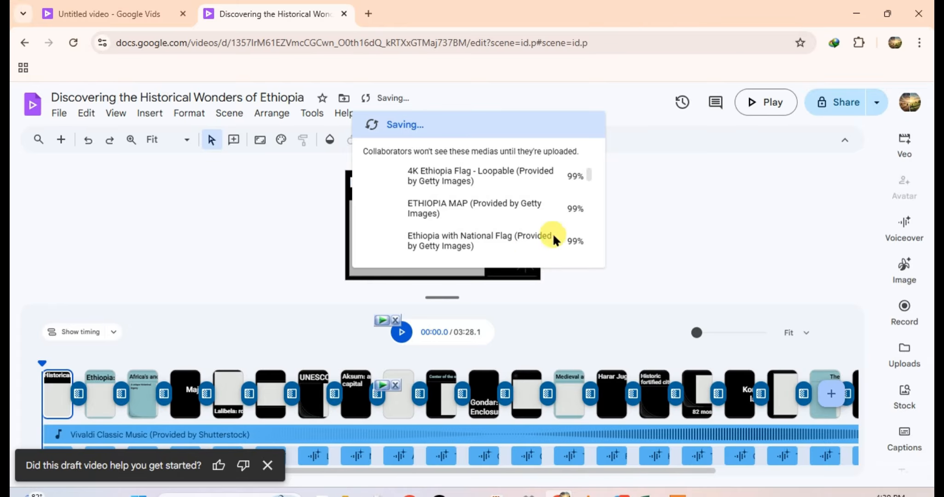
Play the draft video's opening into the Africa's ancient roots scene, with the timeline enlarged to 40%
click(401, 332)
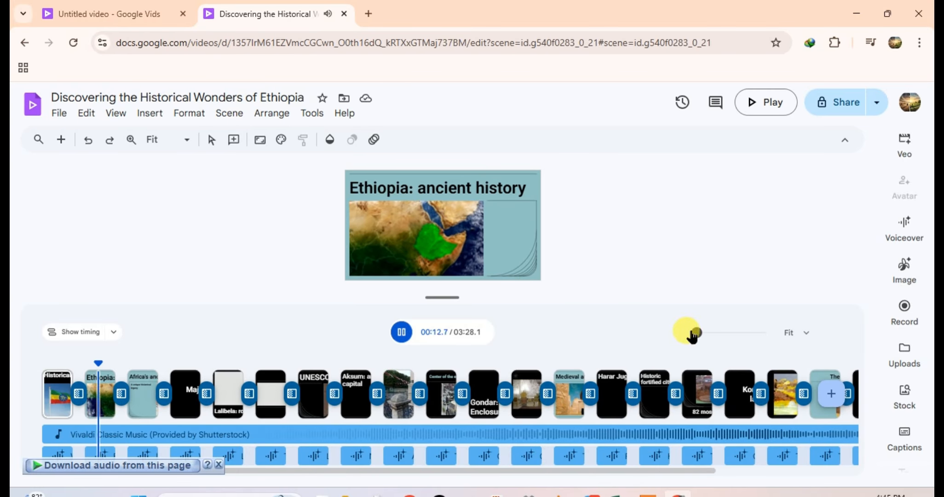
drag(708, 333, 713, 332)
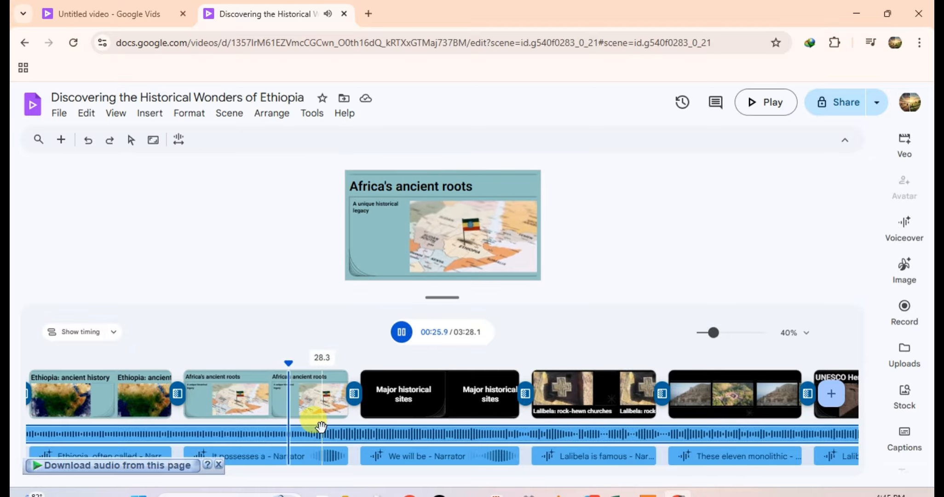
key(space)
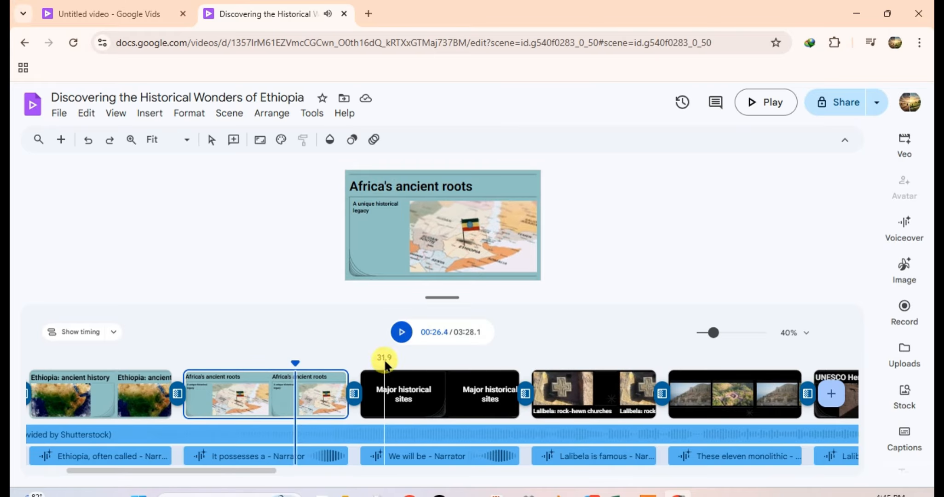
Set the background music track's volume to 18% and play on into the Lalibela: rock-hewn churches scene
click(336, 430)
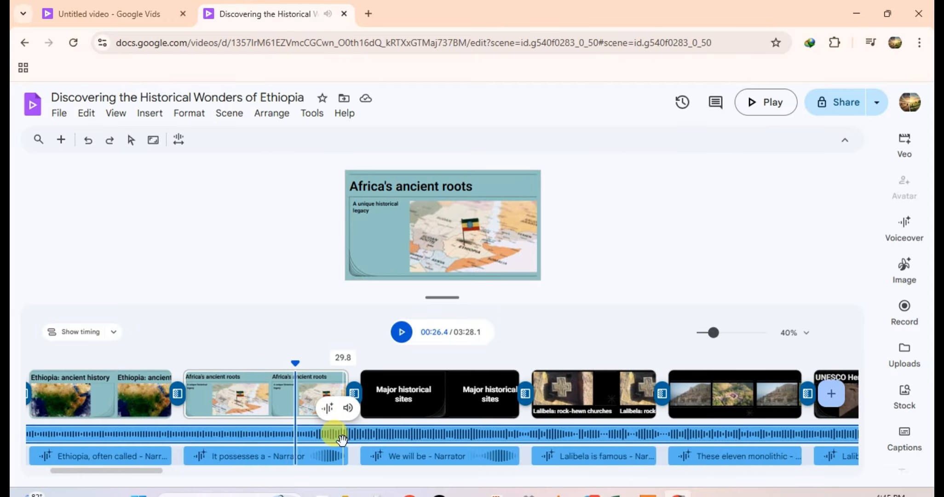
click(348, 409)
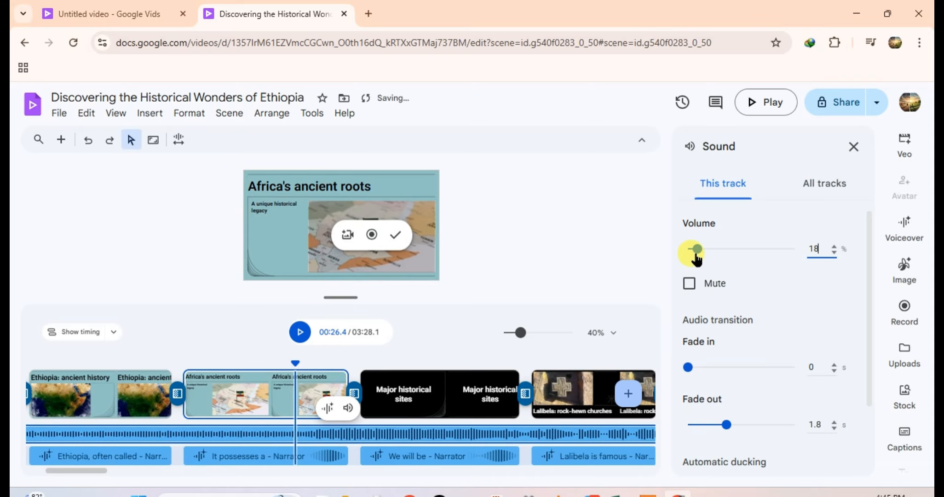
click(299, 336)
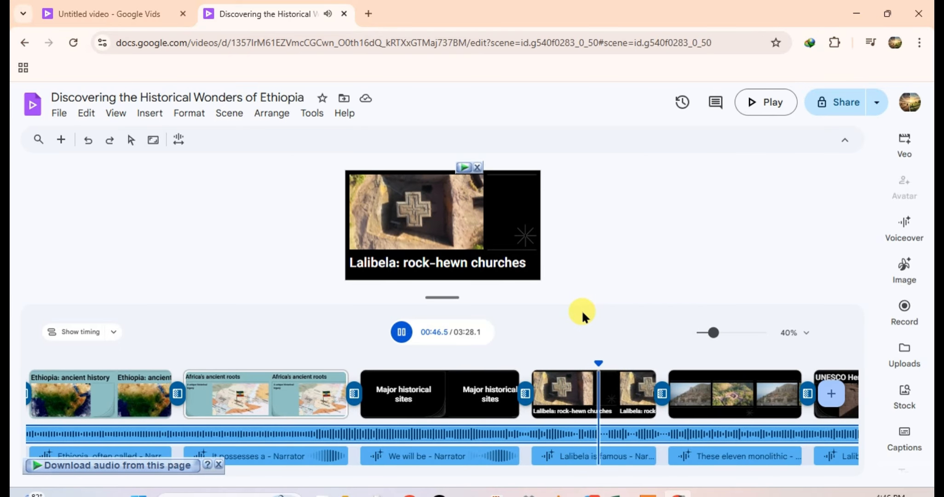
click(596, 360)
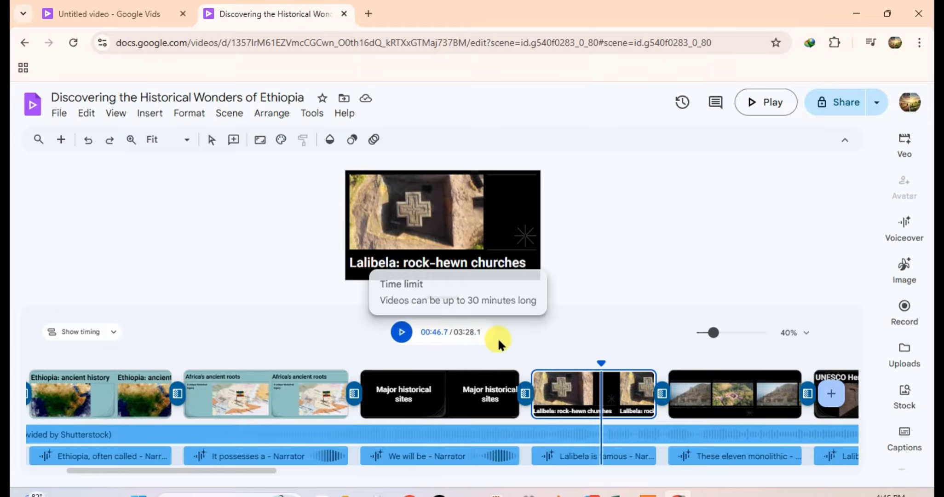
Go to the Africa's ancient roots scene and open the stock media library filtered to stock images
click(180, 400)
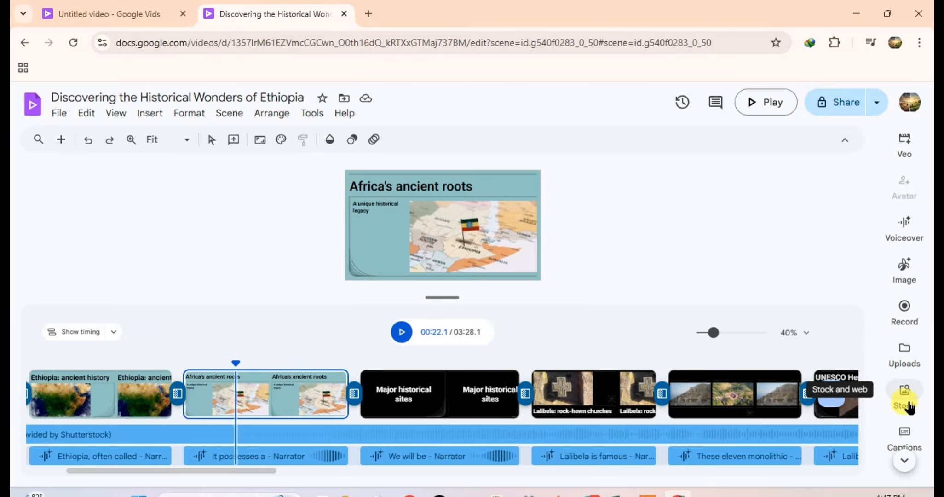
click(905, 398)
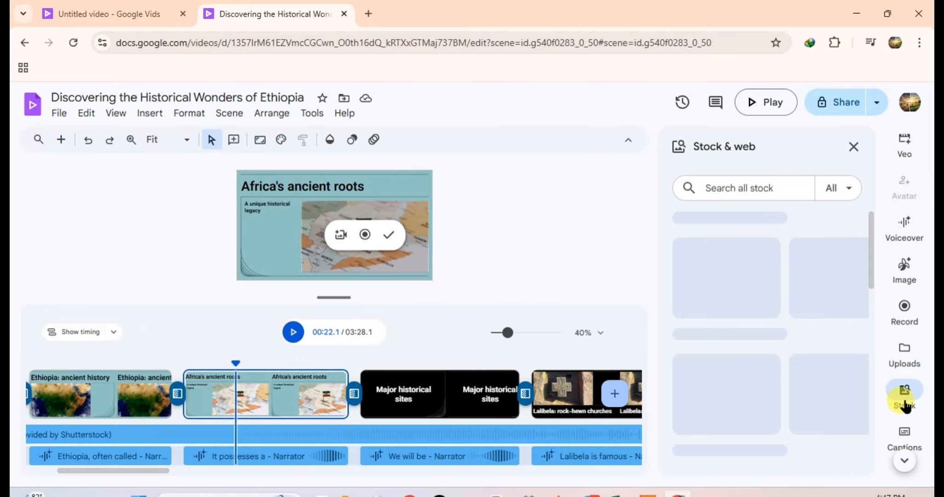
click(849, 192)
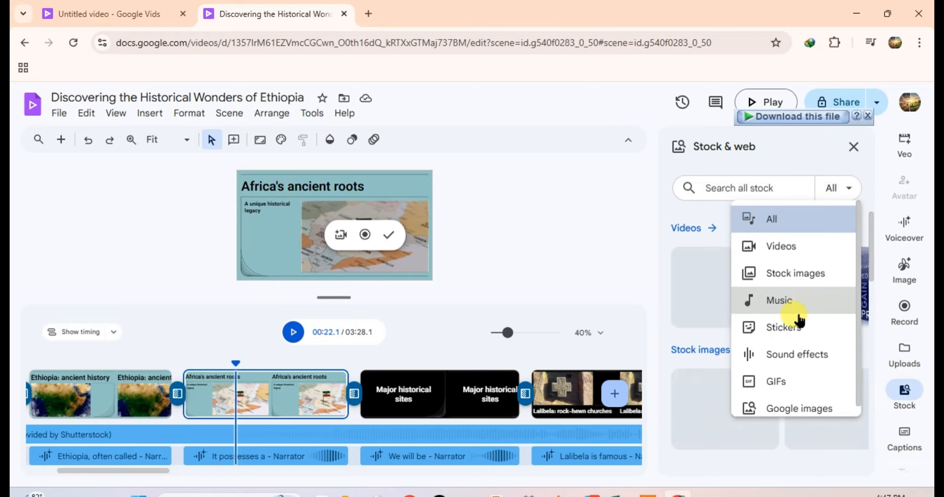
click(806, 276)
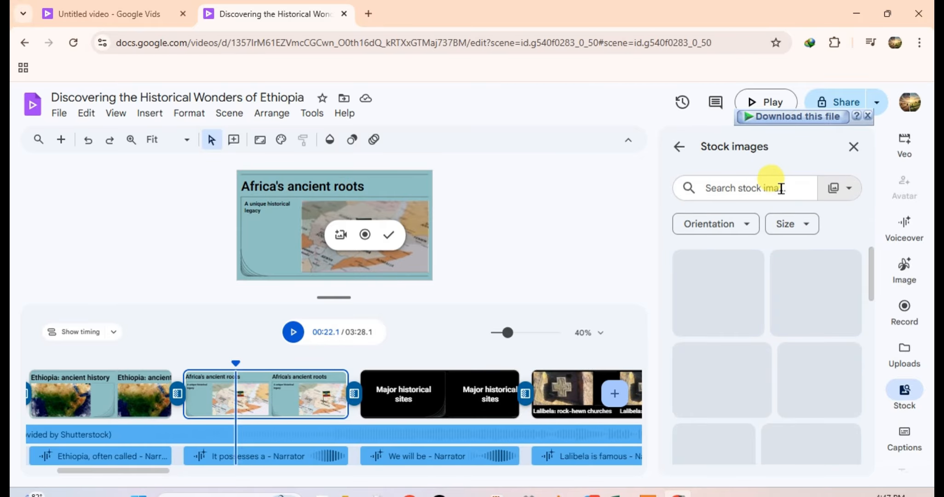
text(A)
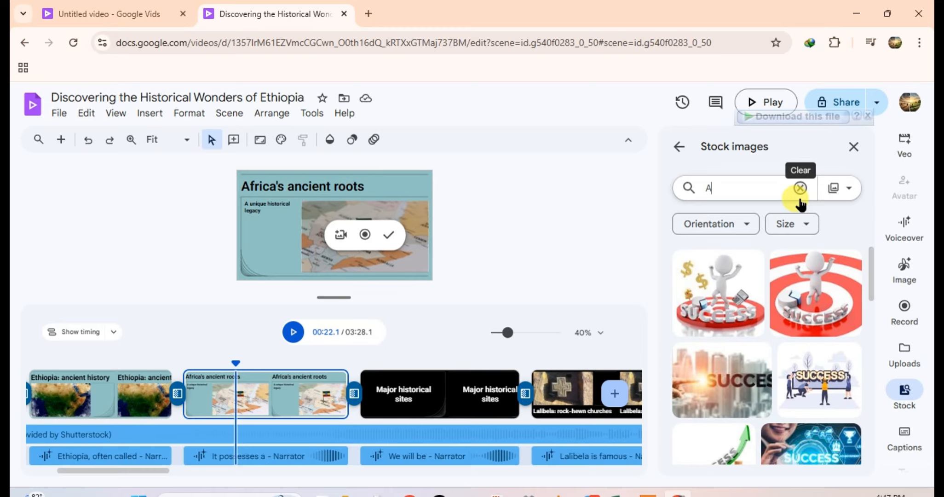
In the Lalibela: rock-hewn churches scene, search stock images for "laliberla" and insert the dark church facade photo
drag(233, 363, 551, 393)
click(575, 394)
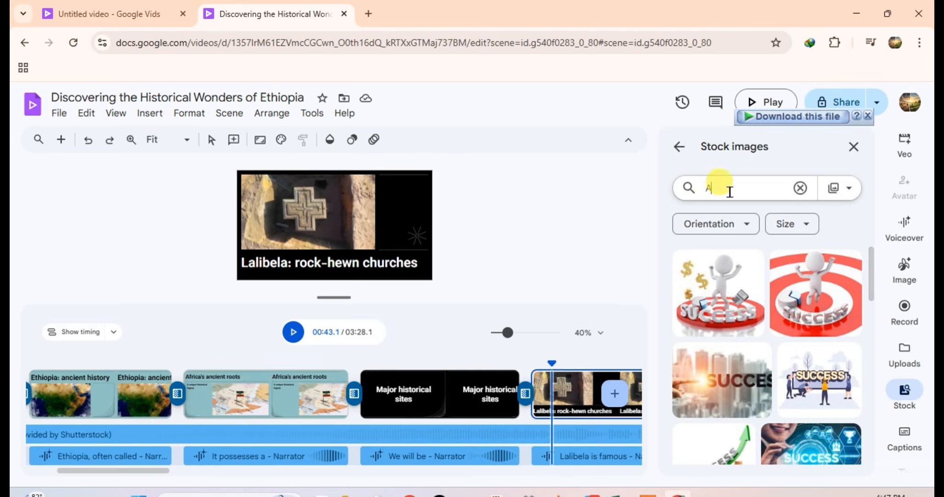
key(BackSpace)
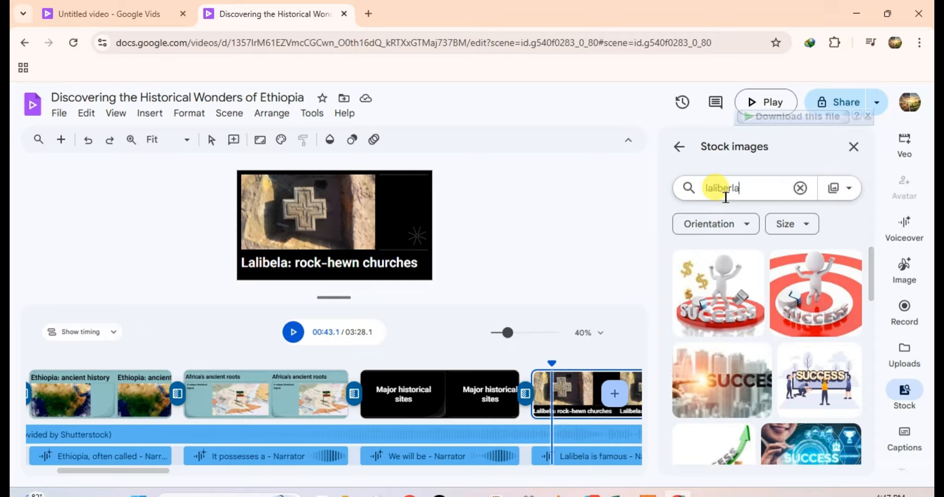
key(Return)
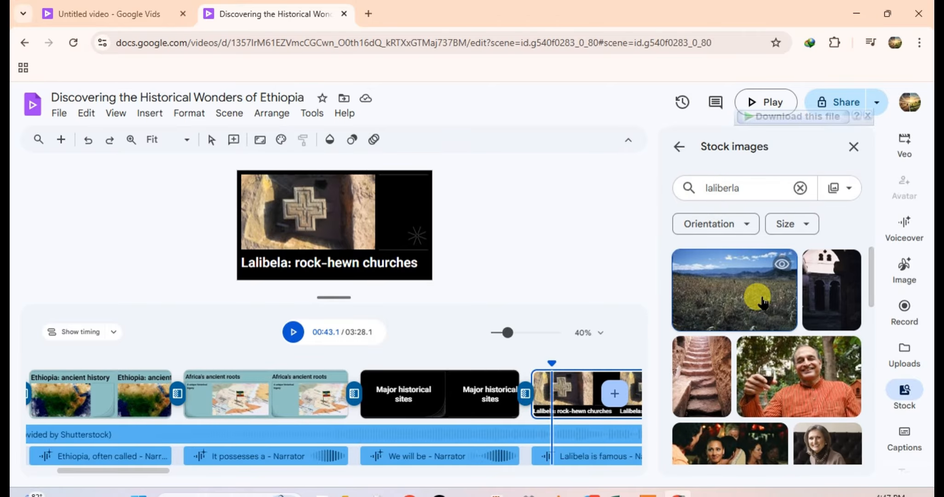
scroll(807, 271, down, 2)
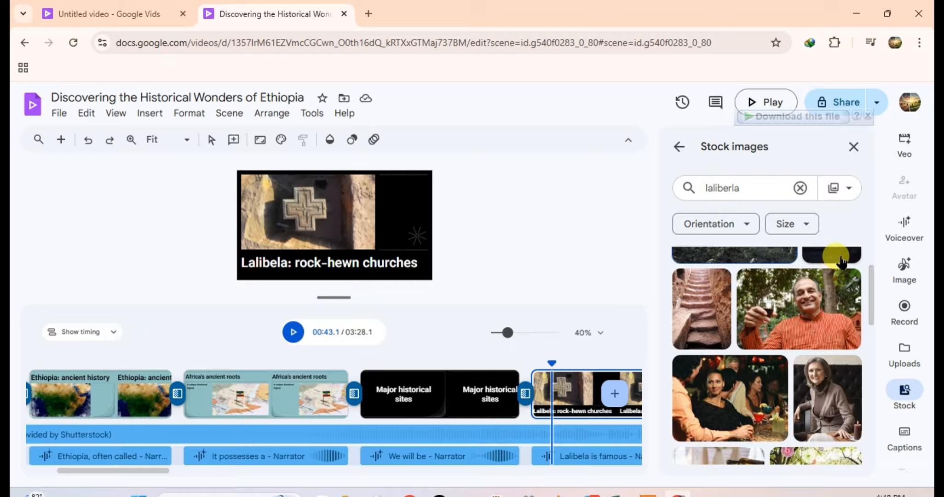
scroll(841, 262, up, 2)
click(831, 293)
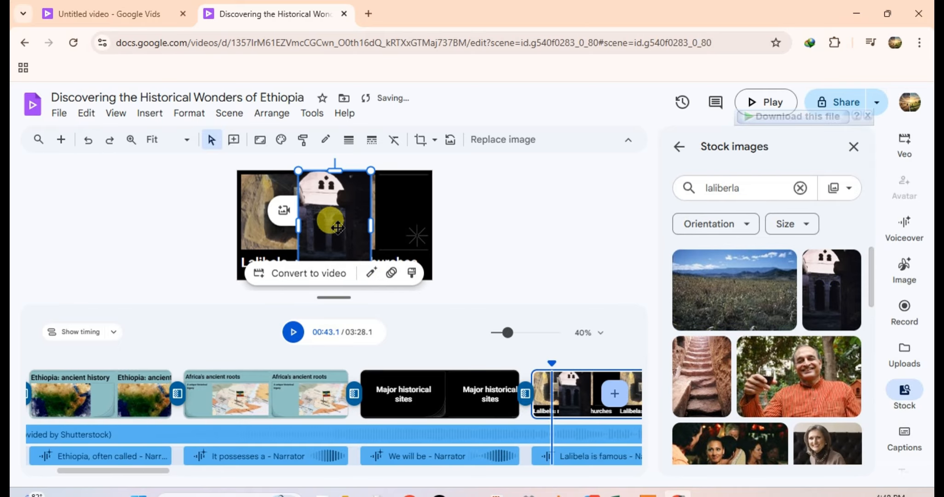
Move the church facade photo to the right side of the Lalibela scene and play the scene briefly
drag(381, 199, 416, 191)
click(474, 234)
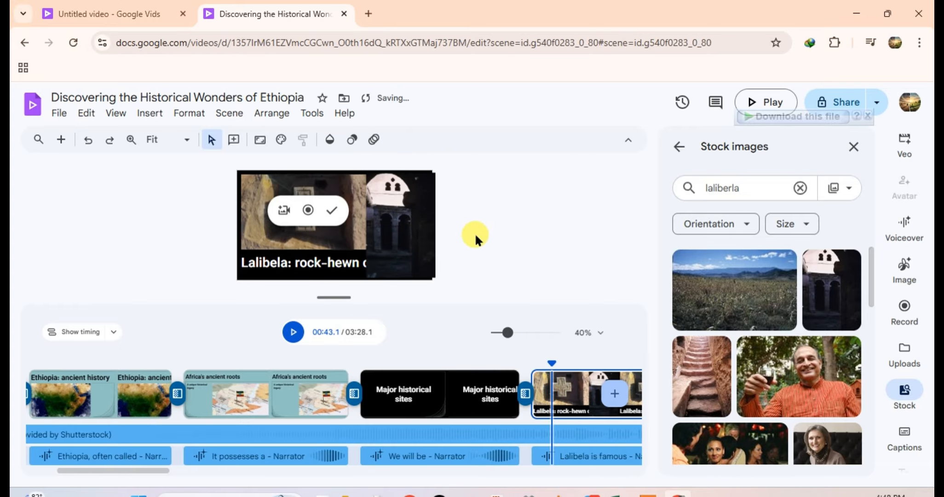
key(space)
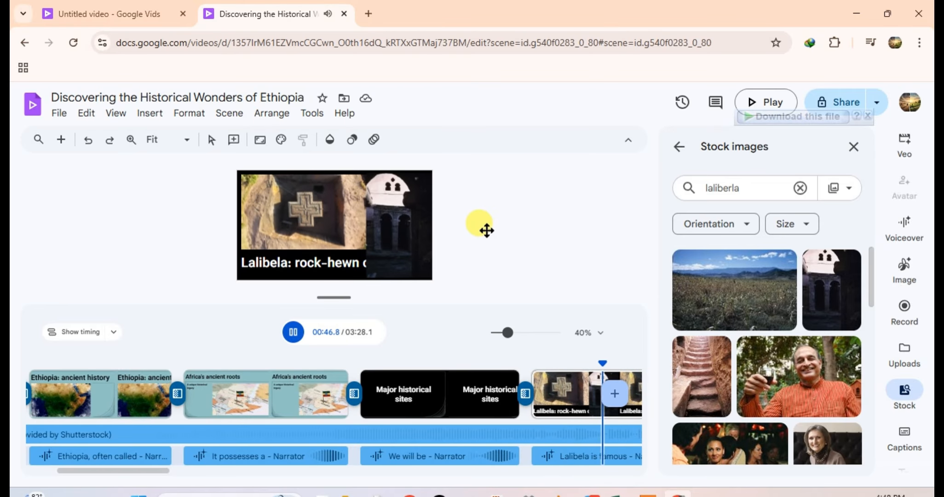
key(space)
Mask the church facade photo with an oval shape, shrink it, and place it above the scene title beside the cross-shaped church
click(392, 272)
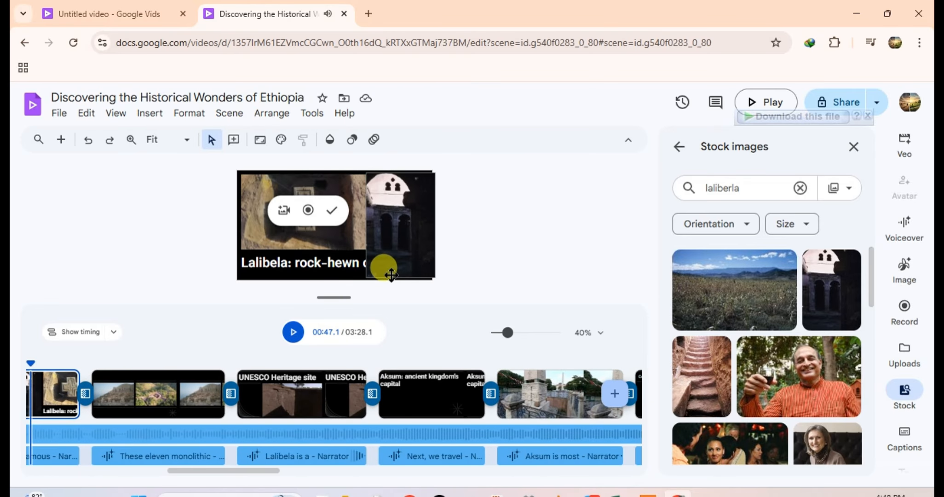
double_click(398, 246)
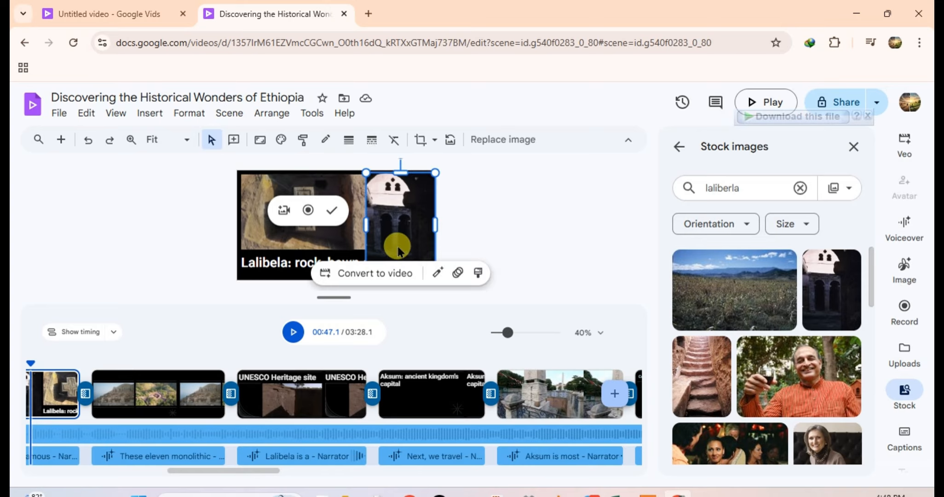
click(434, 140)
mouse_move(439, 161)
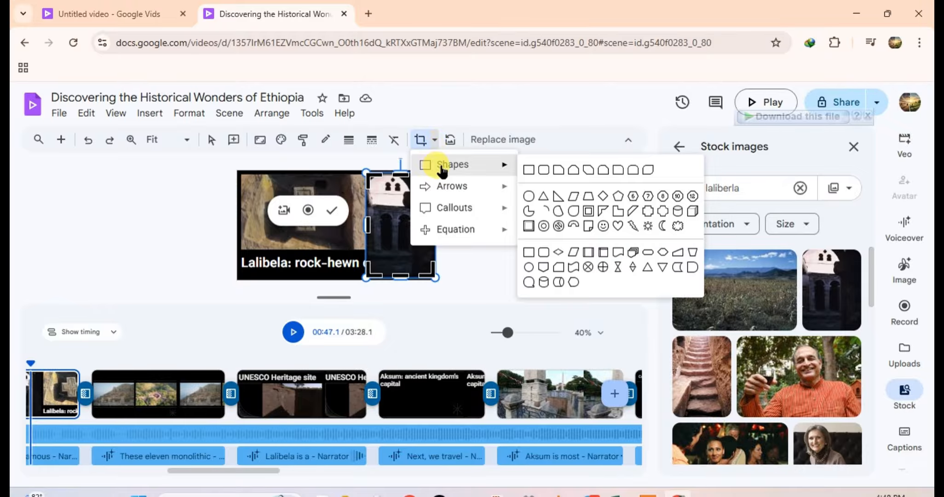
click(529, 196)
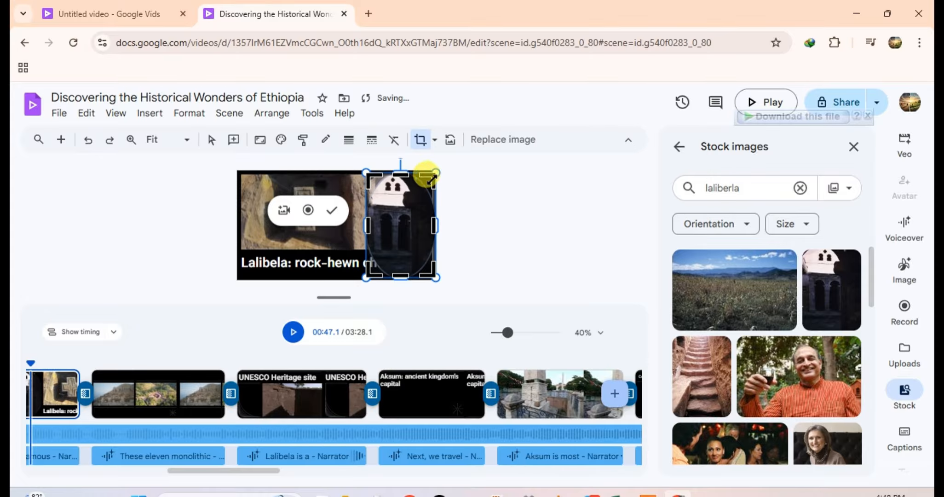
drag(432, 179, 412, 208)
click(499, 217)
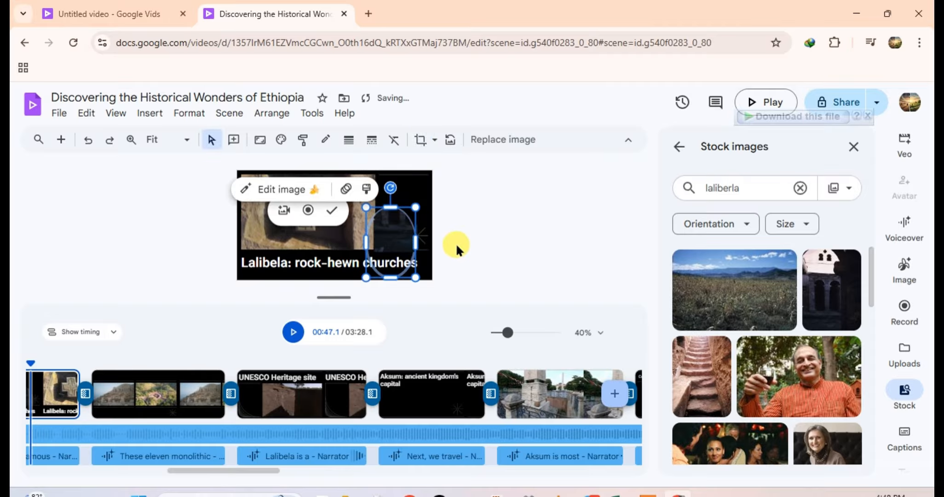
drag(402, 241, 412, 211)
click(522, 224)
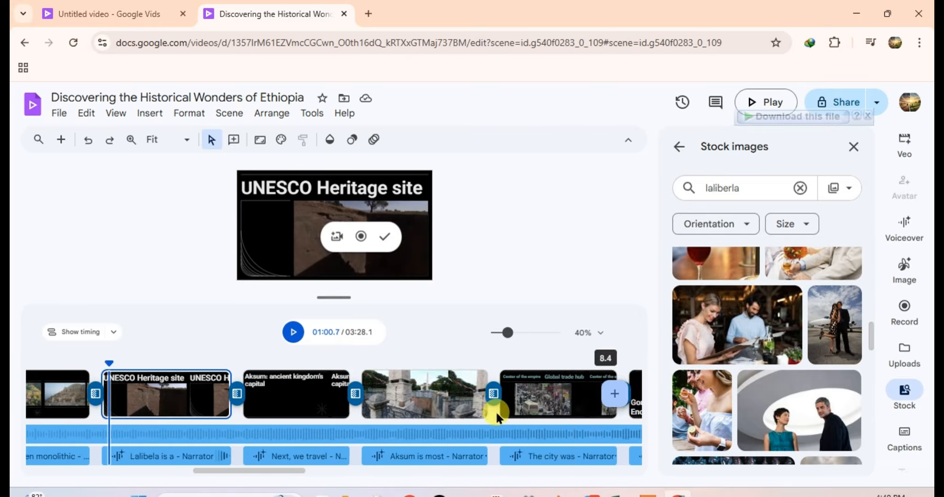
Look through the remaining scenes on the timeline and check the available download formats for the video
scroll(483, 417, right, 14)
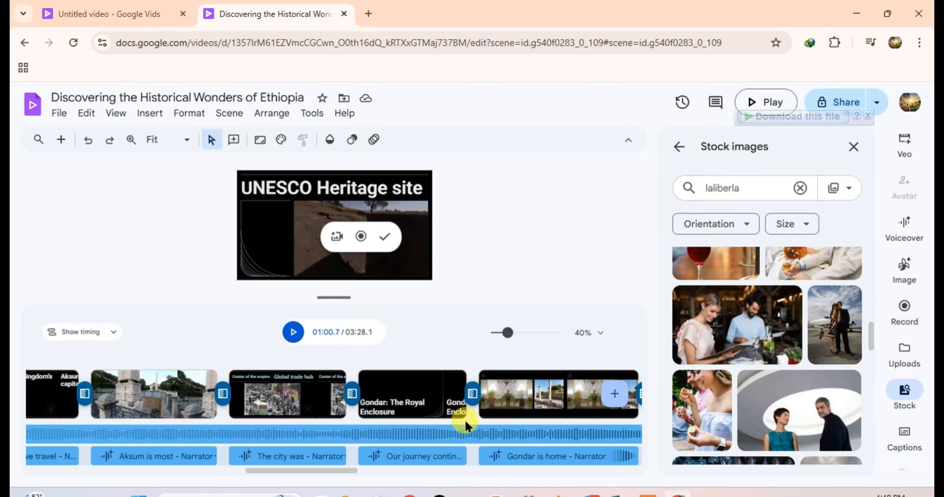
scroll(464, 426, right, 10)
click(59, 112)
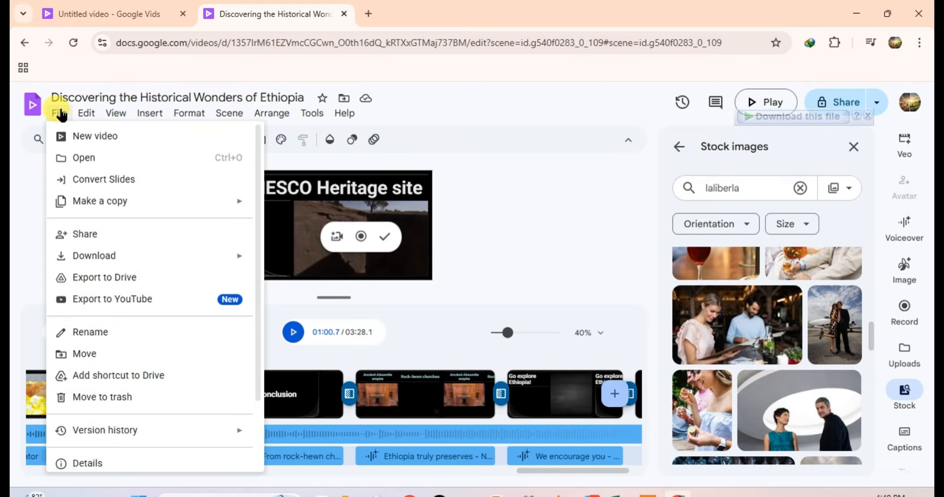
mouse_move(95, 255)
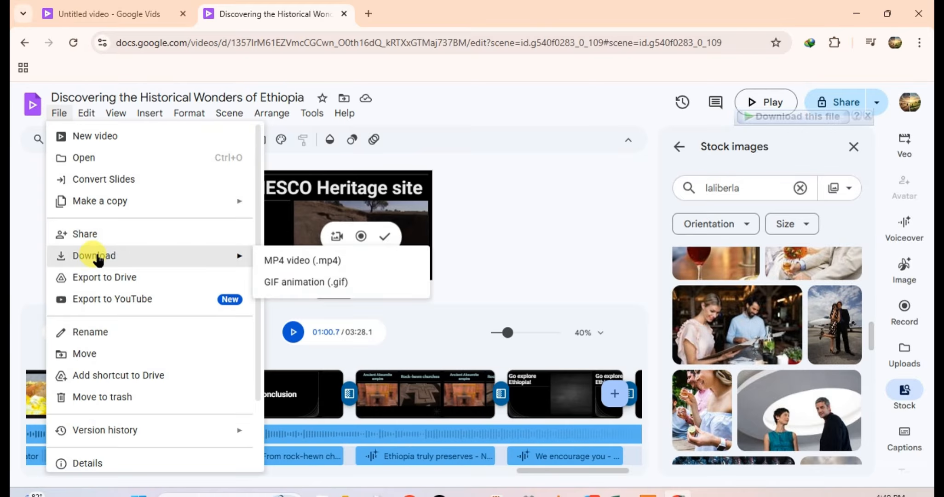
click(317, 314)
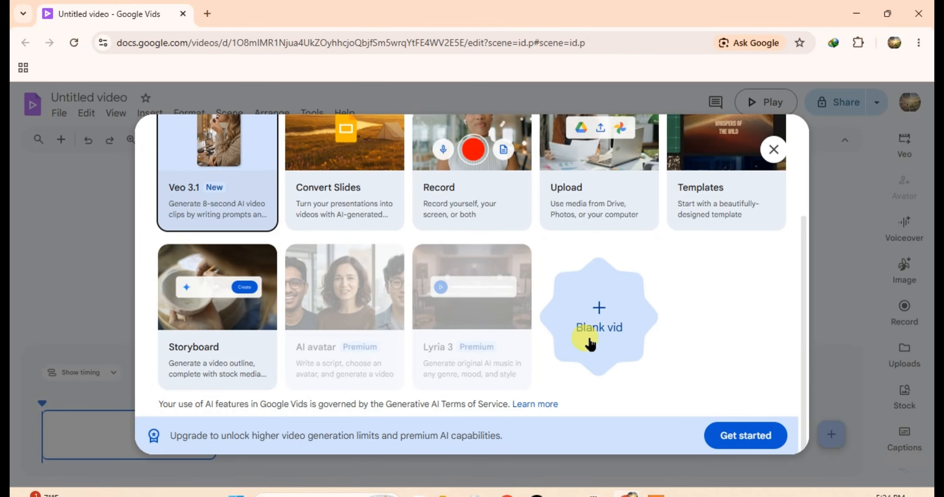
Start a blank video and name it "Mom Gondar"
click(597, 318)
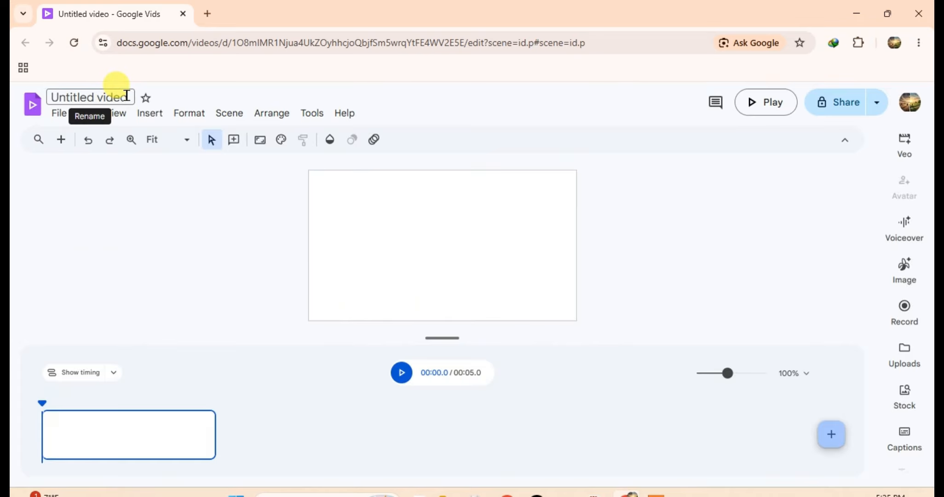
drag(126, 96, 48, 92)
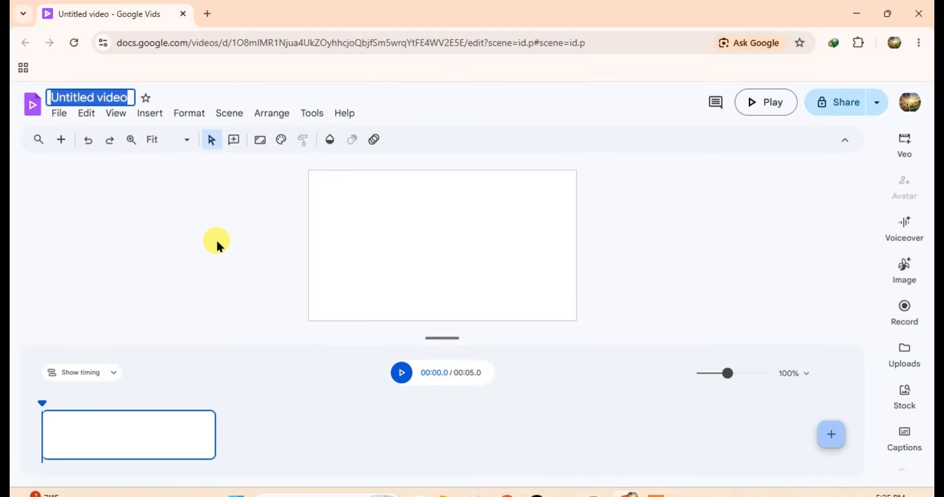
text(Mom Gondar)
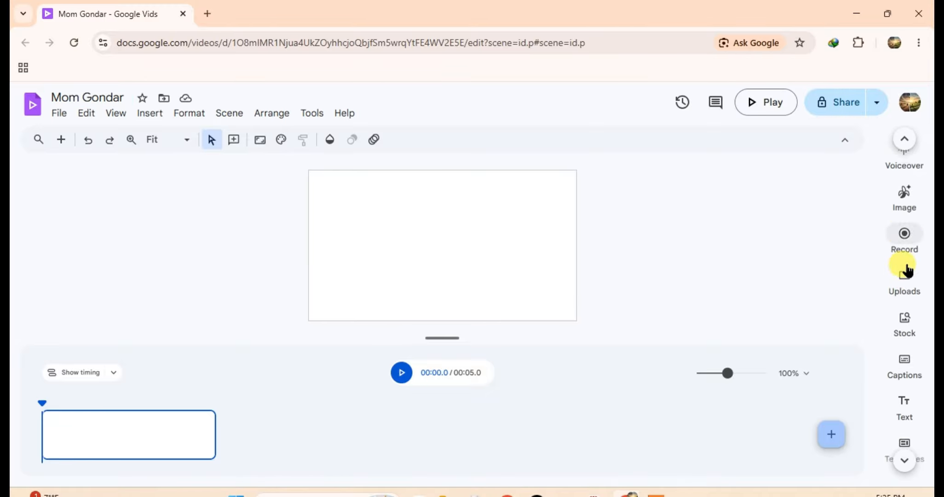
Preview gondar.jpg from the recent Google Drive uploads and insert it into the empty scene
scroll(905, 268, down, 2)
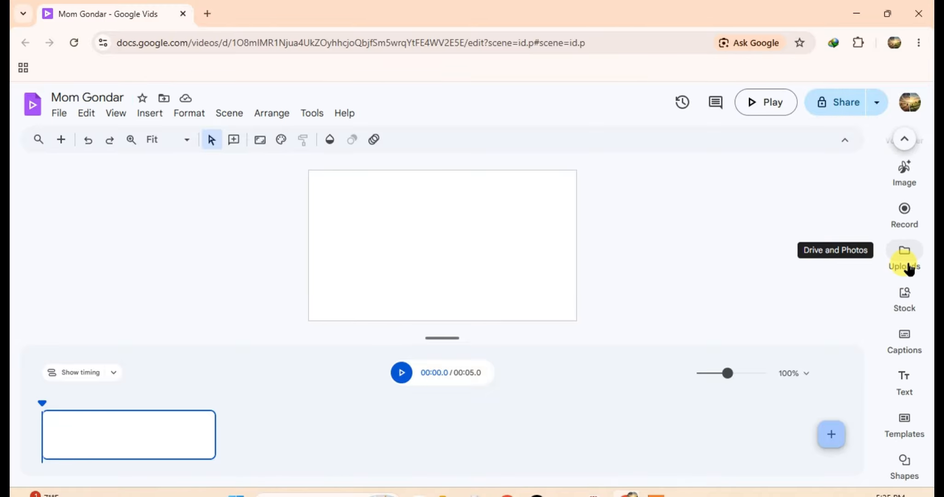
click(907, 257)
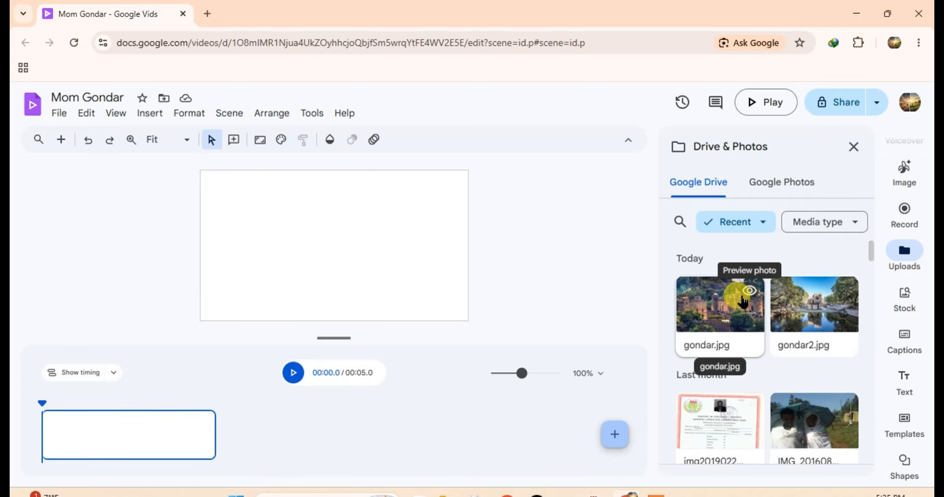
click(748, 292)
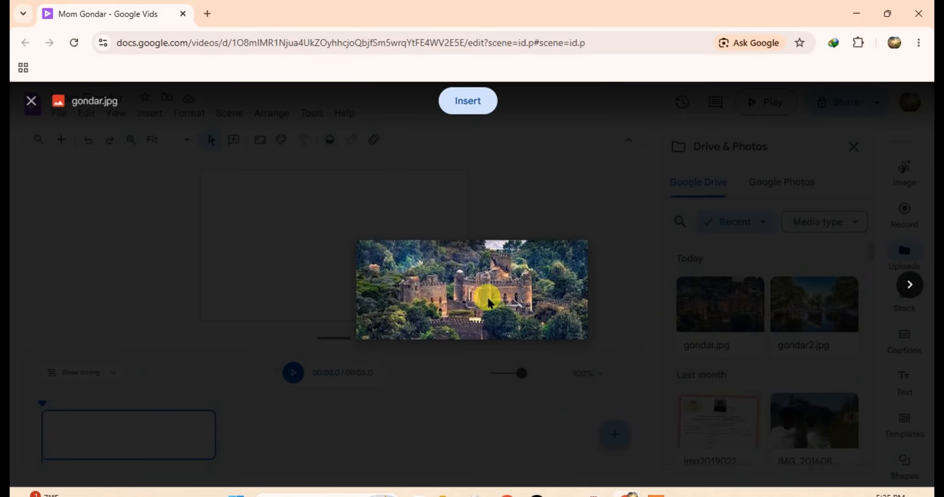
click(458, 100)
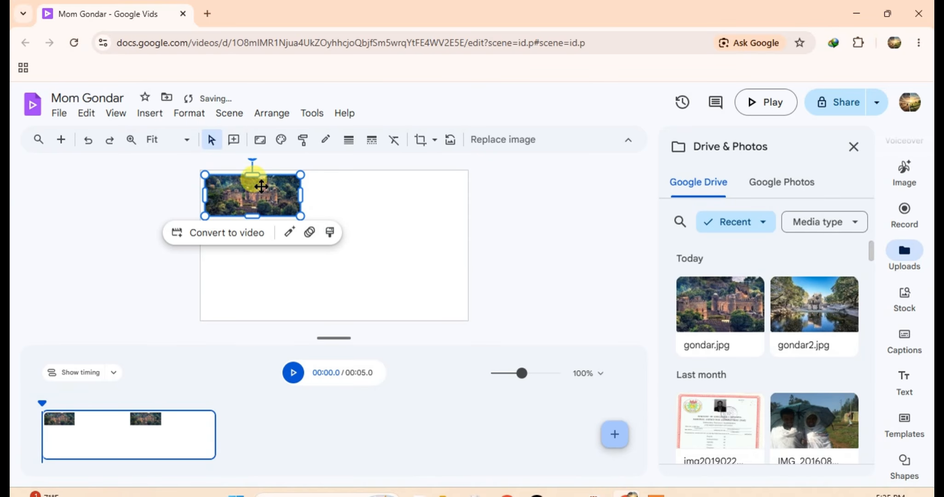
Set the inserted castle image as the scene's background
right_click(273, 201)
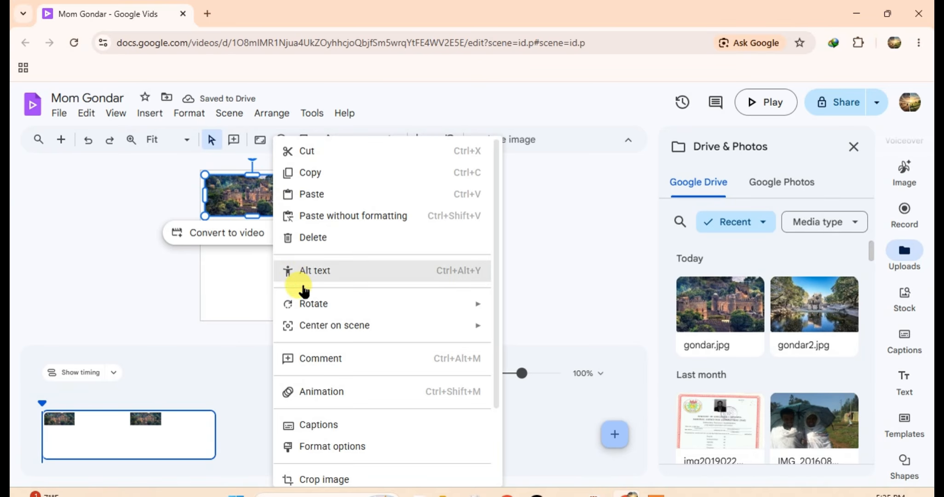
scroll(326, 391, down, 3)
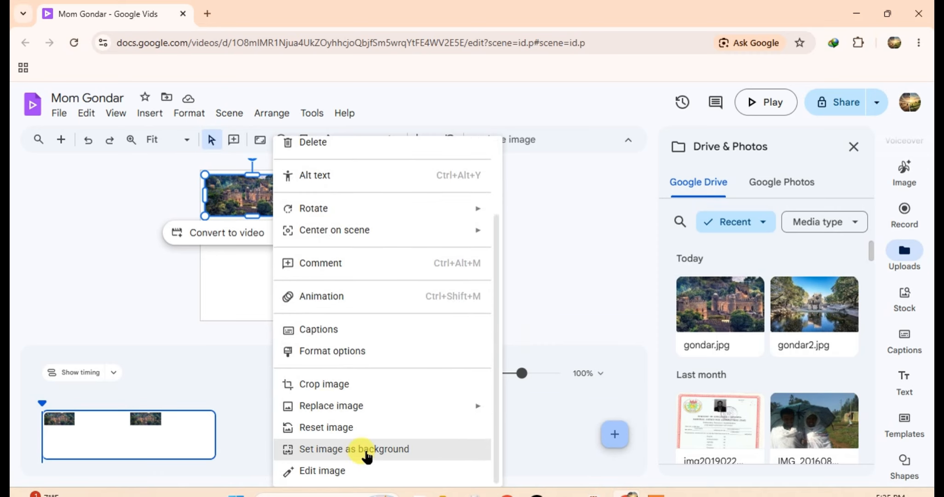
click(366, 449)
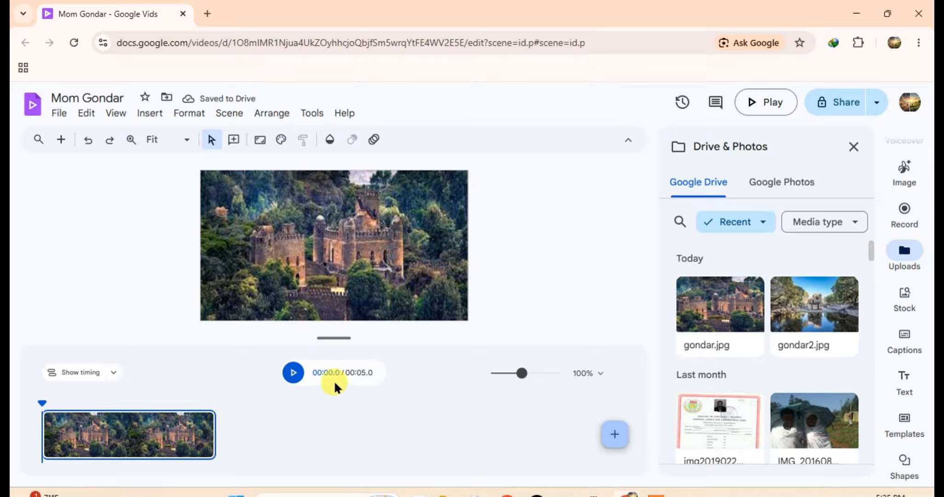
Extend the castle scene's duration to 5.9 seconds and close the Drive & Photos media browser
mouse_move(211, 425)
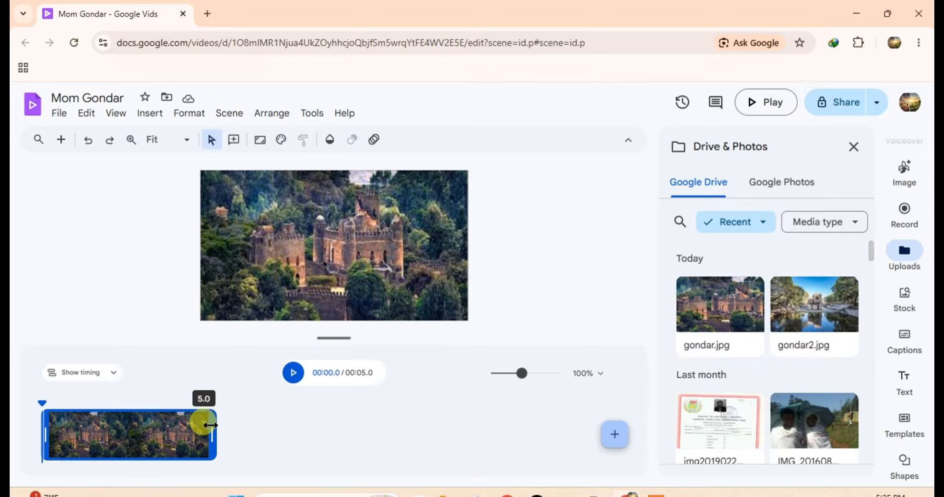
drag(212, 425, 243, 427)
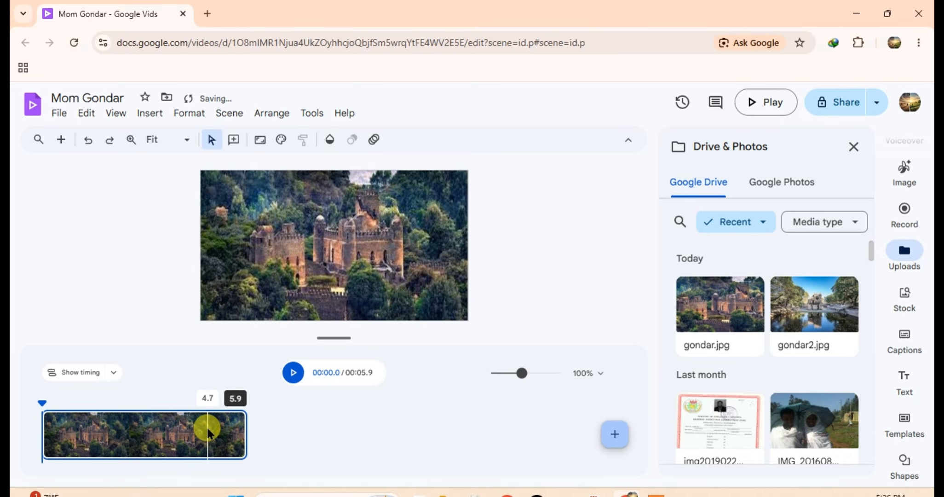
click(851, 154)
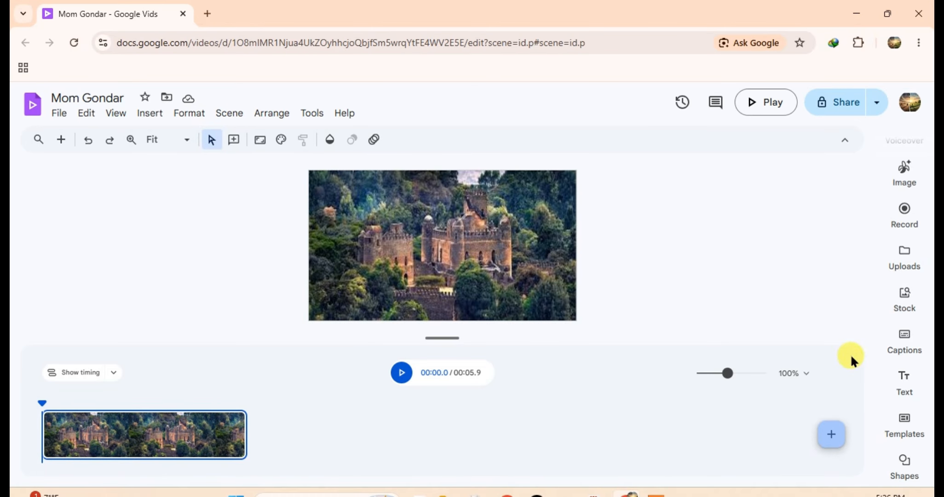
Add a title reading "Visit Gondar" to the castle scene and move it to the upper part of the image
click(904, 384)
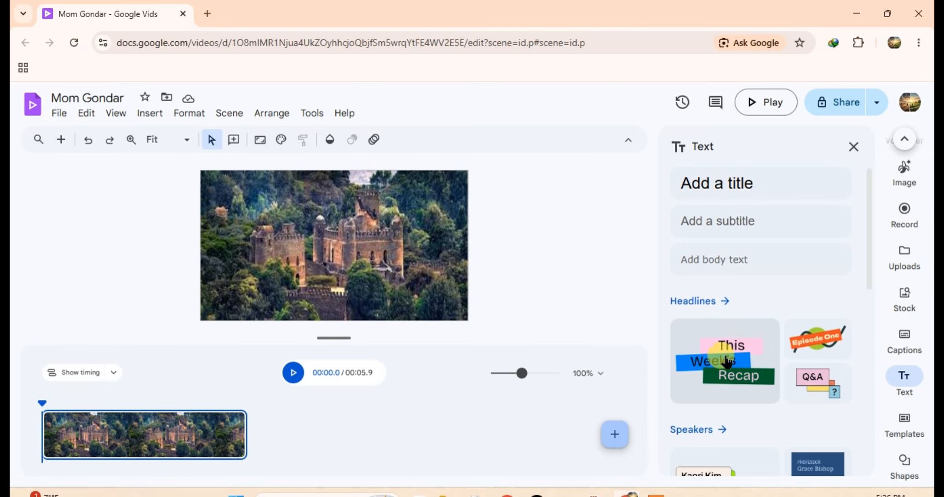
scroll(771, 385, down, 3)
scroll(784, 390, up, 3)
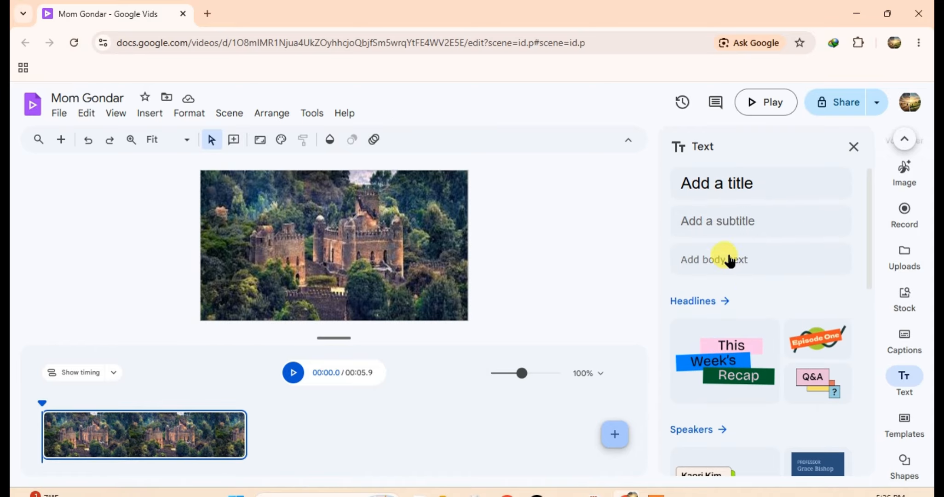
click(732, 190)
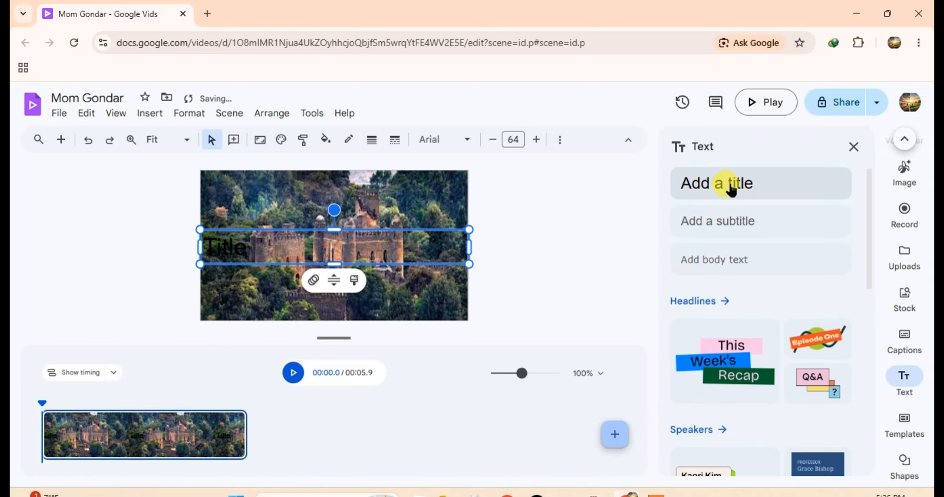
drag(295, 226, 289, 212)
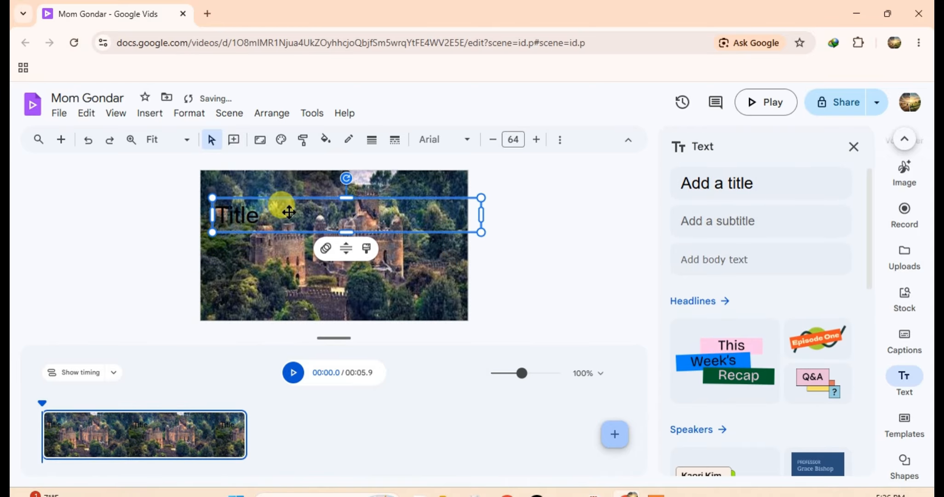
Increase the "Visit Gondar" title's font size to 78 and close the text options
click(534, 141)
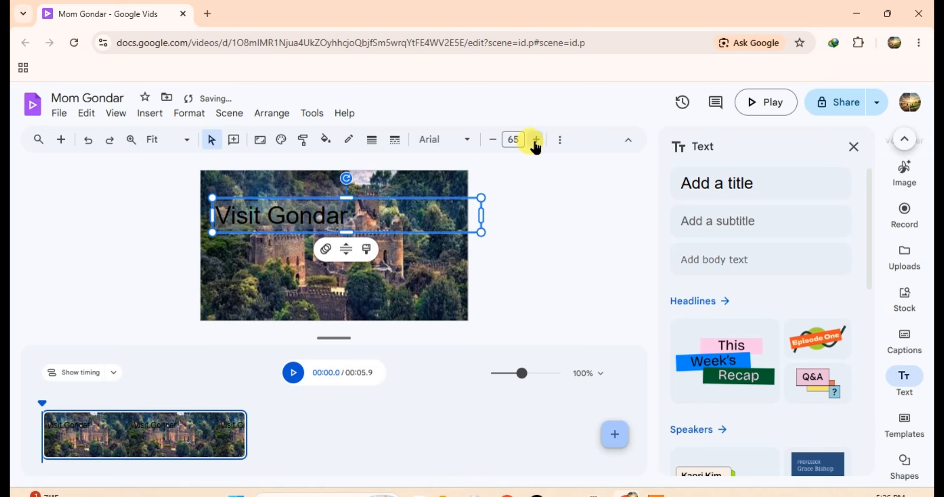
click(535, 142)
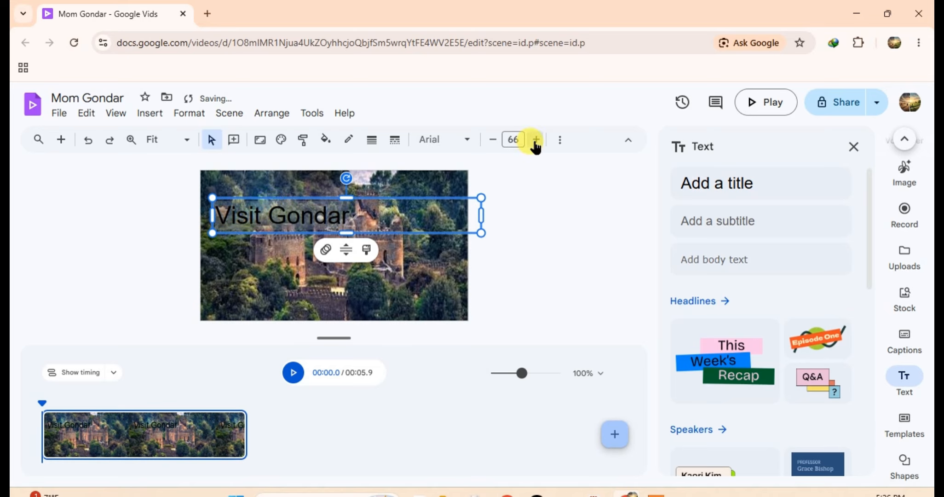
double_click(535, 140)
double_click(535, 139)
double_click(535, 140)
double_click(535, 140)
double_click(535, 140)
double_click(534, 139)
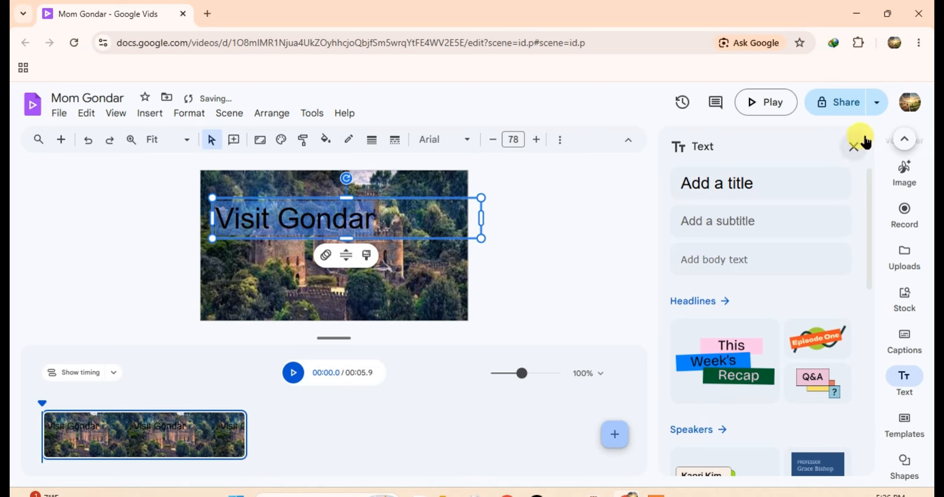
click(853, 146)
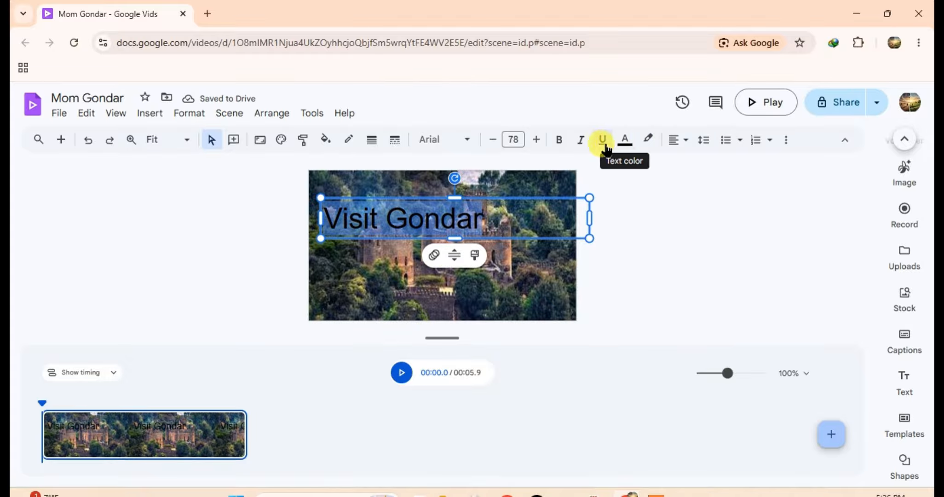
Make the "Visit Gondar" title bold and set its font to Times New Roman
click(560, 141)
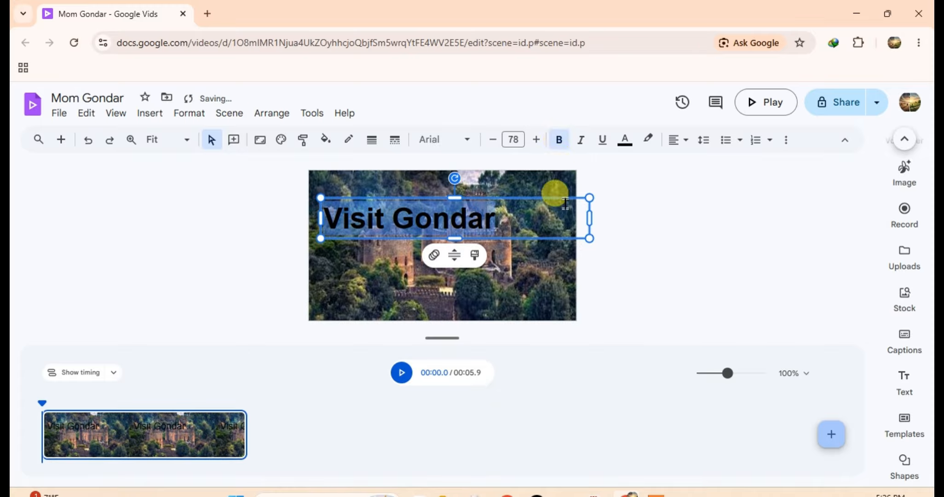
click(467, 142)
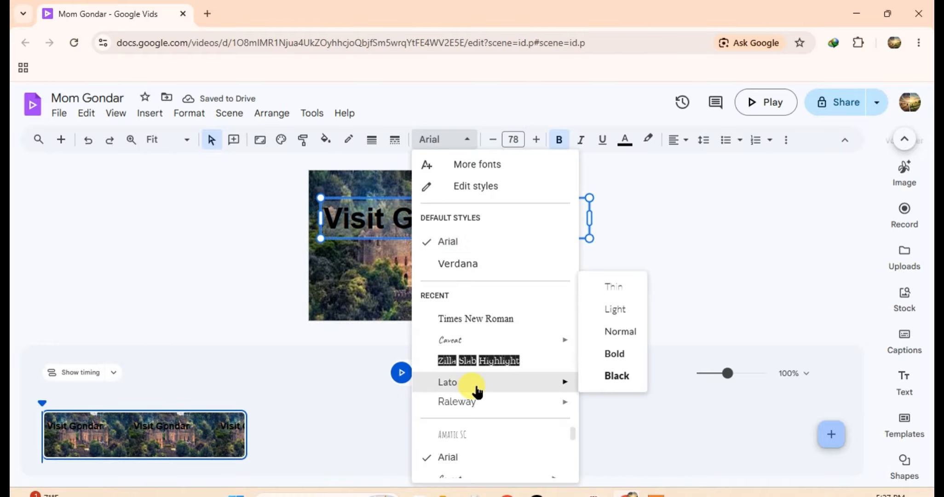
click(493, 319)
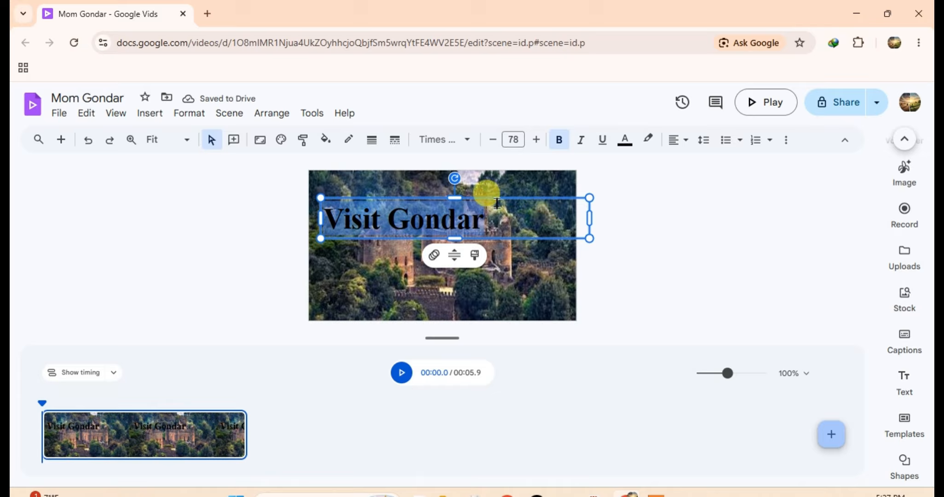
Move the "Visit Gondar" title to the lower edge of the castle image and color it white
drag(411, 196, 401, 270)
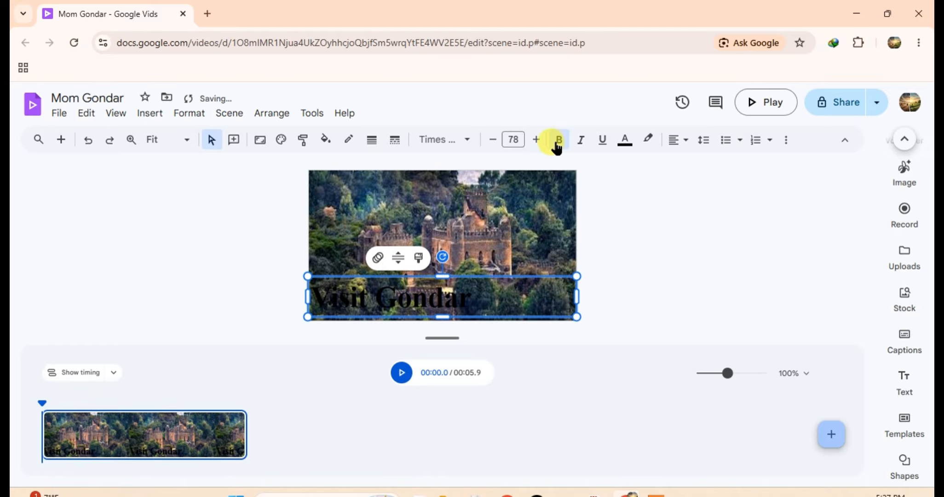
click(623, 140)
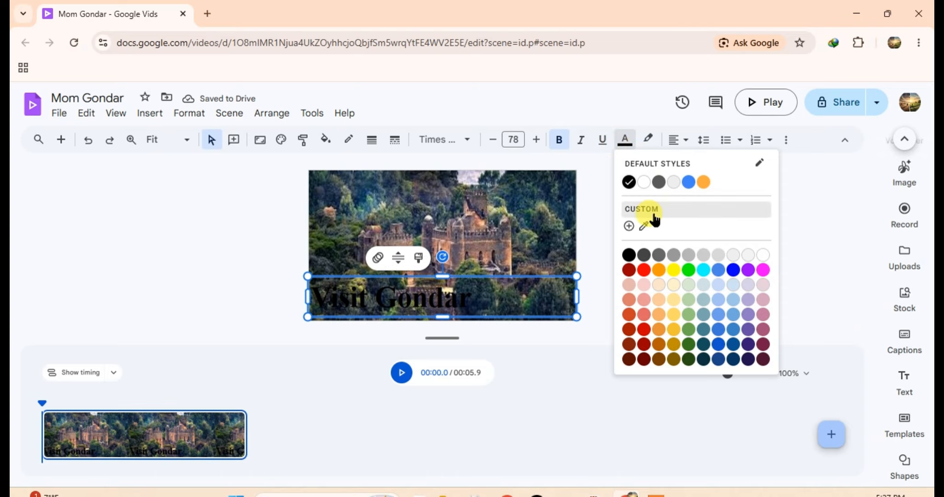
click(644, 182)
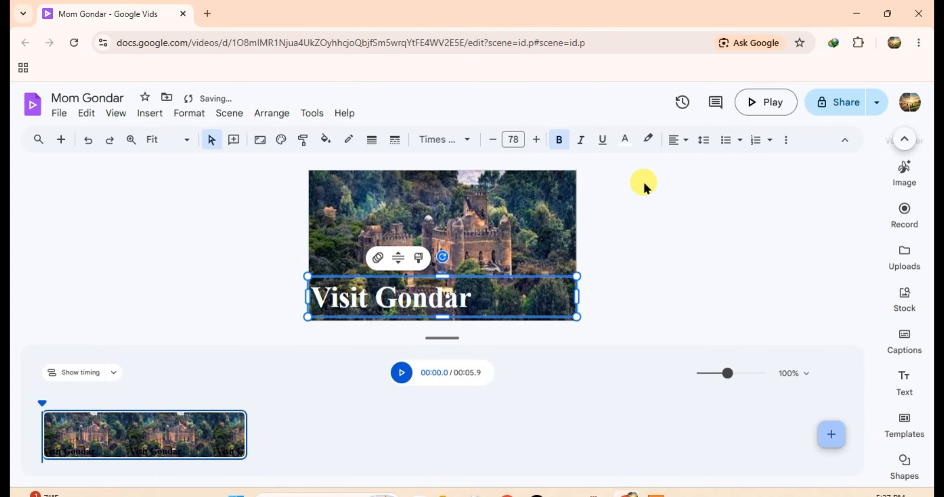
Widen and reposition the title box along the image's lower edge, and set the title's font size to 88
drag(574, 276, 591, 248)
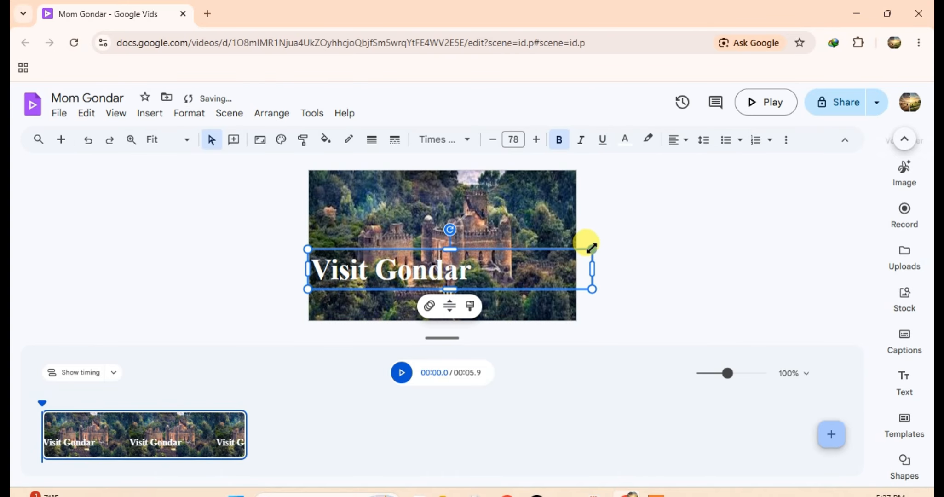
drag(540, 276, 548, 297)
click(536, 139)
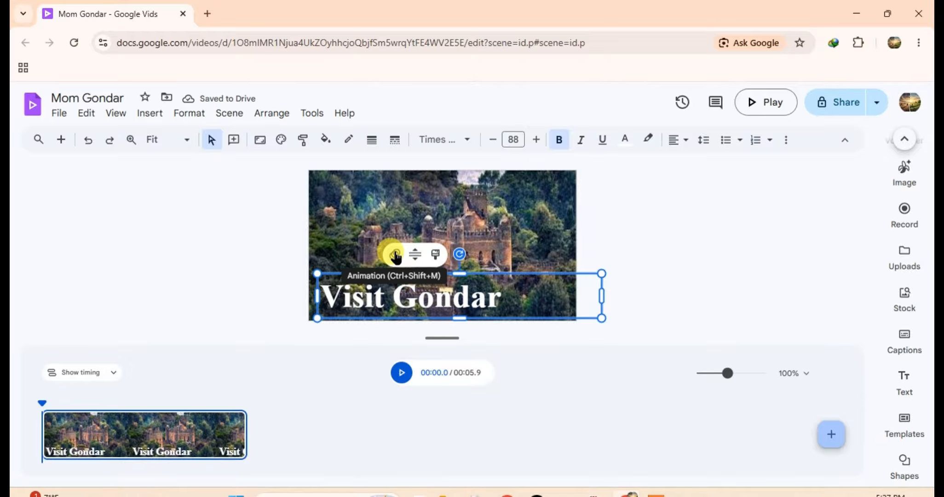
Apply the Breathe animation to the "Visit Gondar" title and enable separate enter and exit animations
click(395, 256)
scroll(815, 299, down, 3)
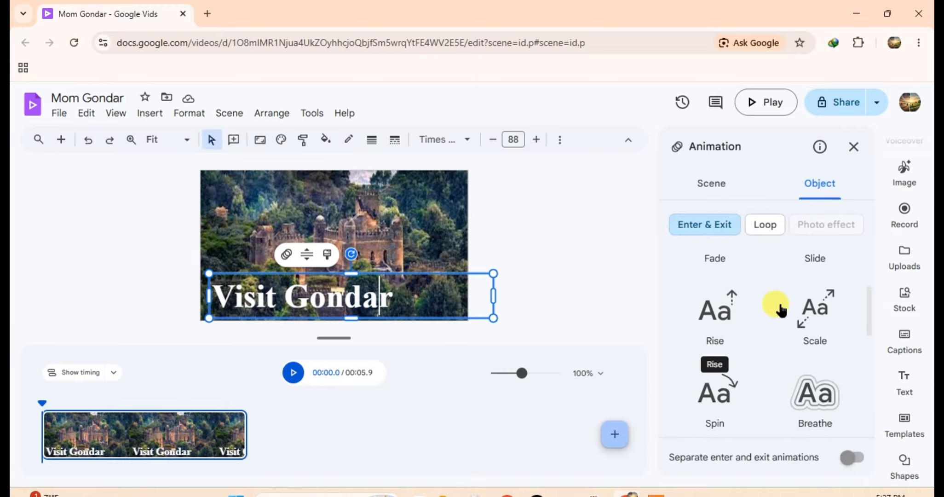
click(812, 400)
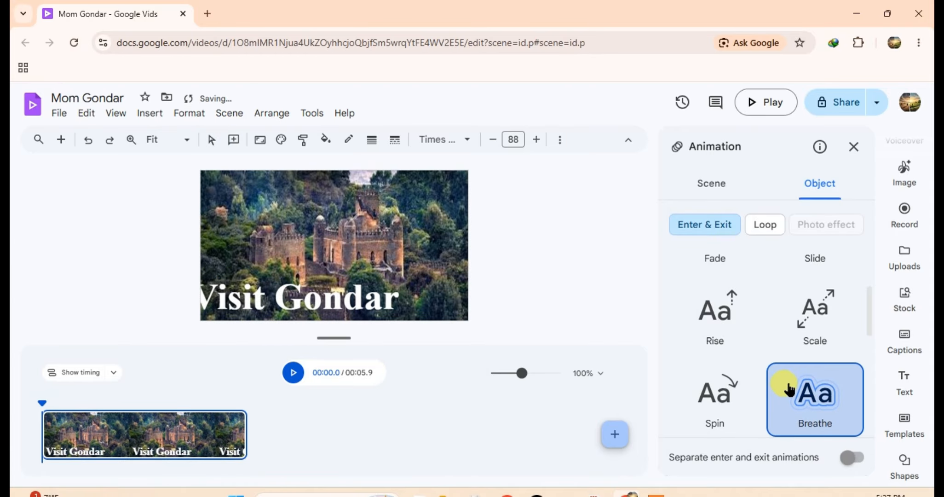
click(850, 458)
scroll(778, 407, down, 3)
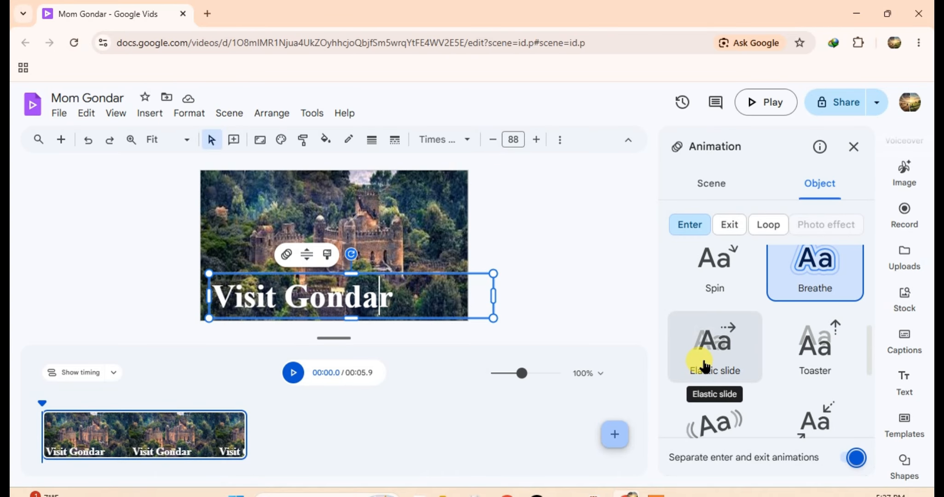
click(586, 295)
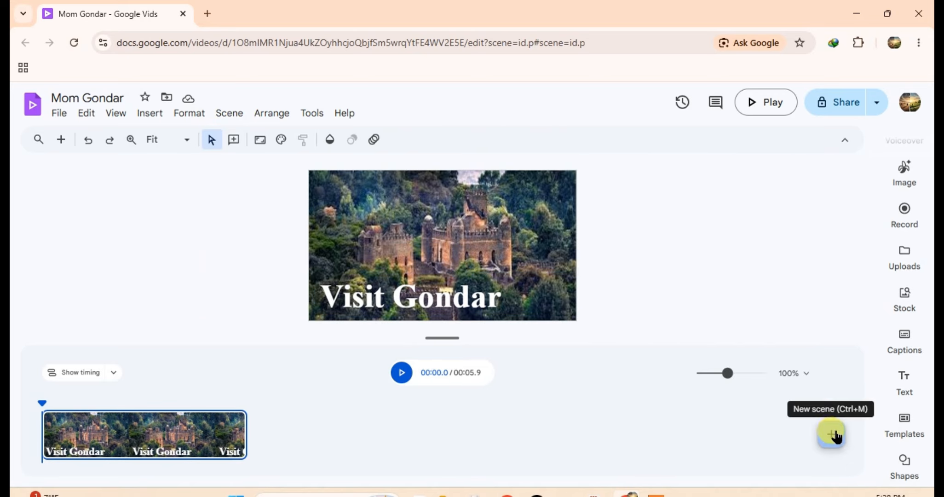
Add a new scene and generate an image for it from the prompt "Gondar~s Fasil Ghebbi in sunset conditions"
click(833, 435)
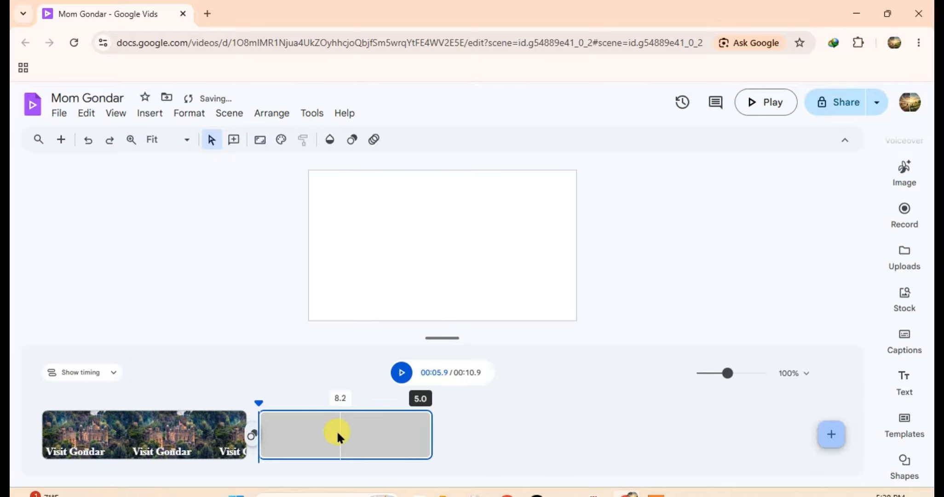
click(904, 169)
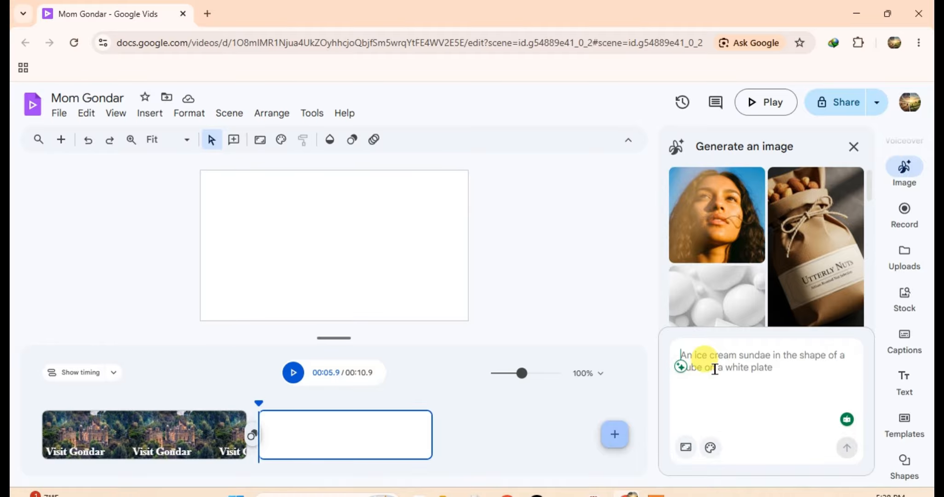
text(G)
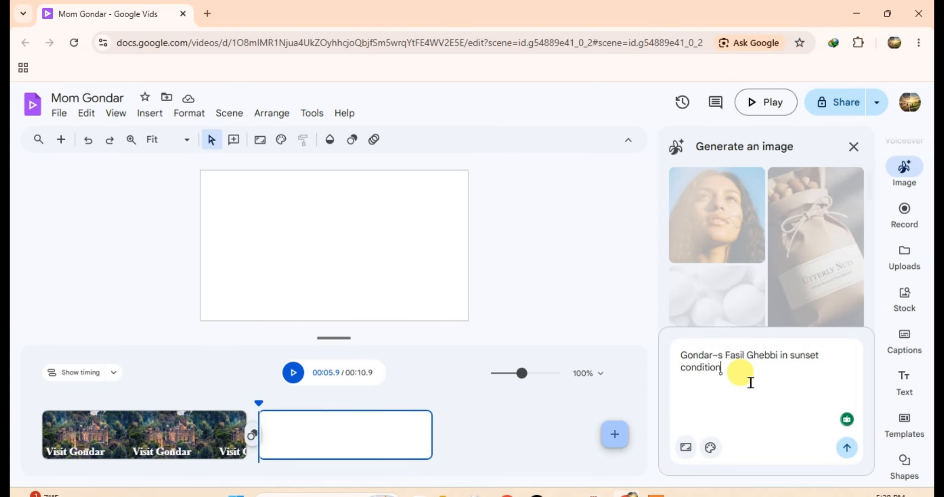
text(s)
key(Return)
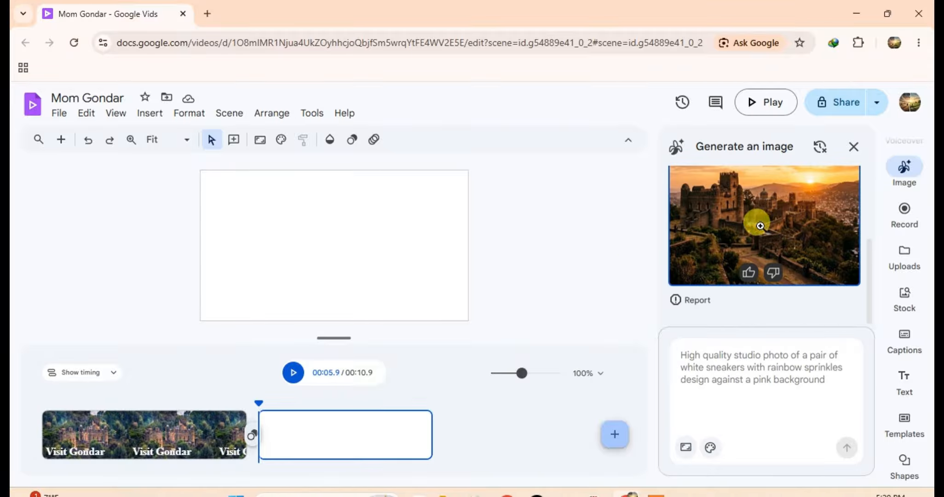
Insert the generated sunset castle image into the new scene, set it as the background and play the scene
click(759, 227)
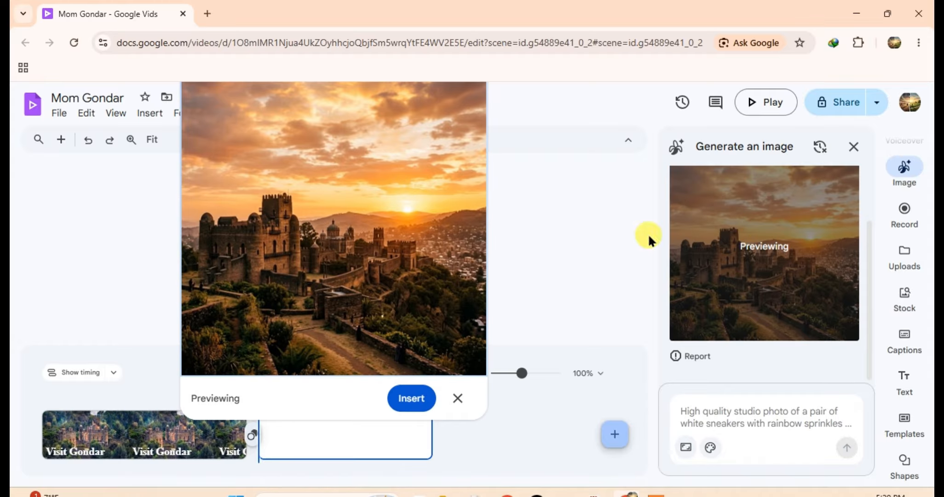
click(412, 398)
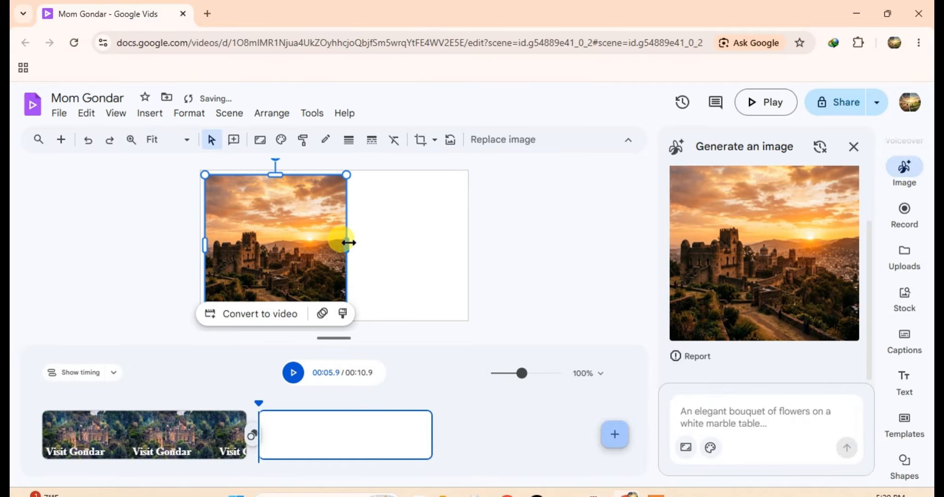
drag(348, 242, 421, 247)
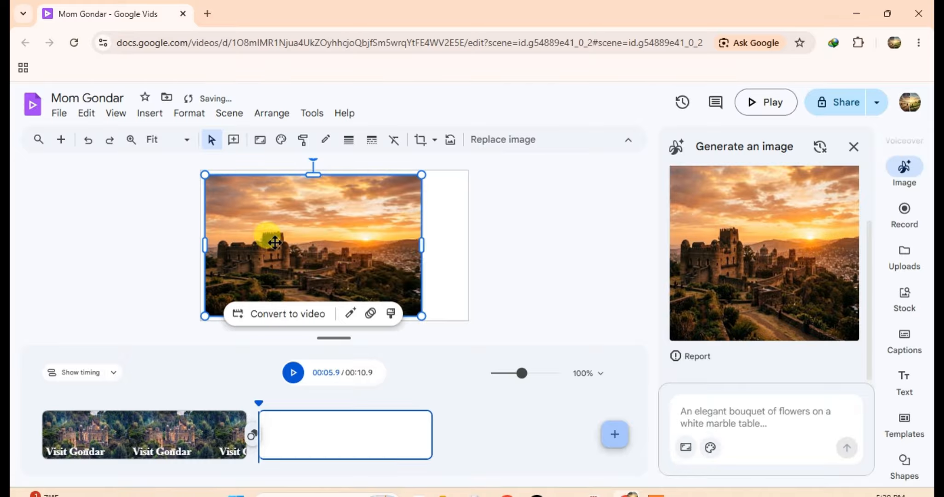
right_click(276, 247)
mouse_move(277, 248)
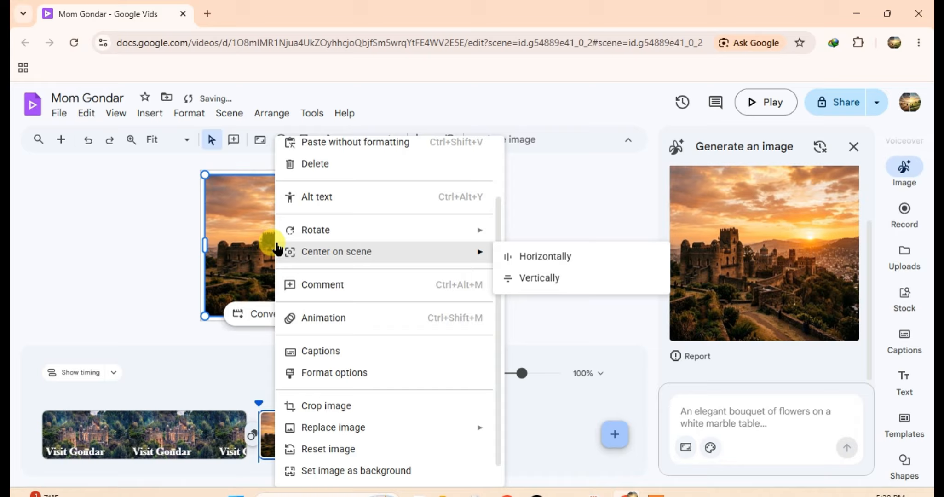
click(340, 470)
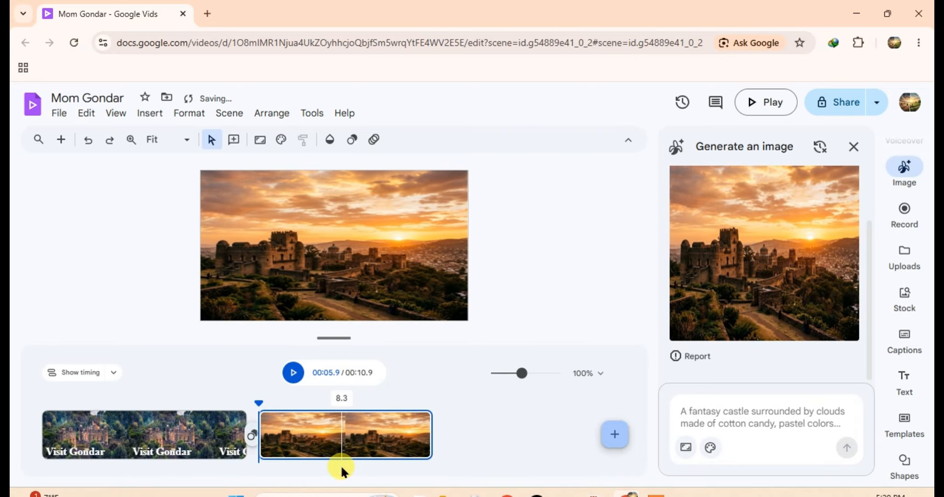
click(293, 374)
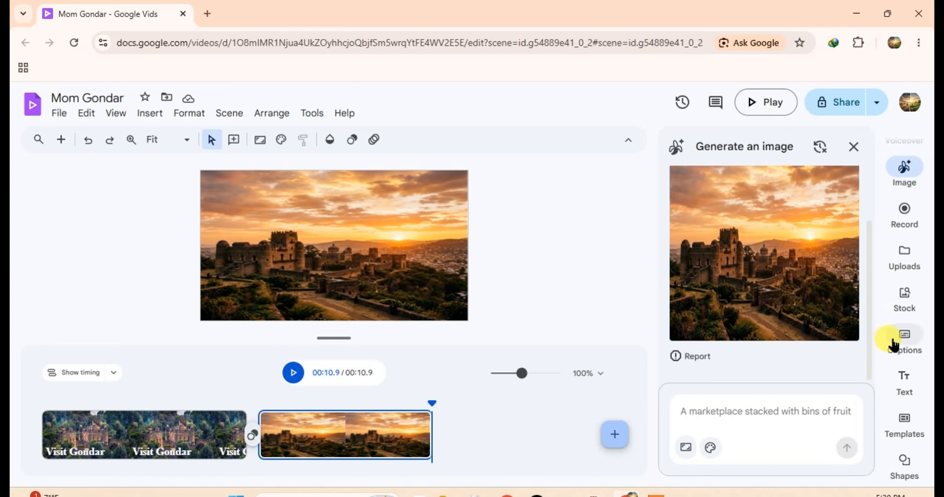
Apply a Push transition with a duration of 0.97 s between the two scenes and play the result
click(253, 435)
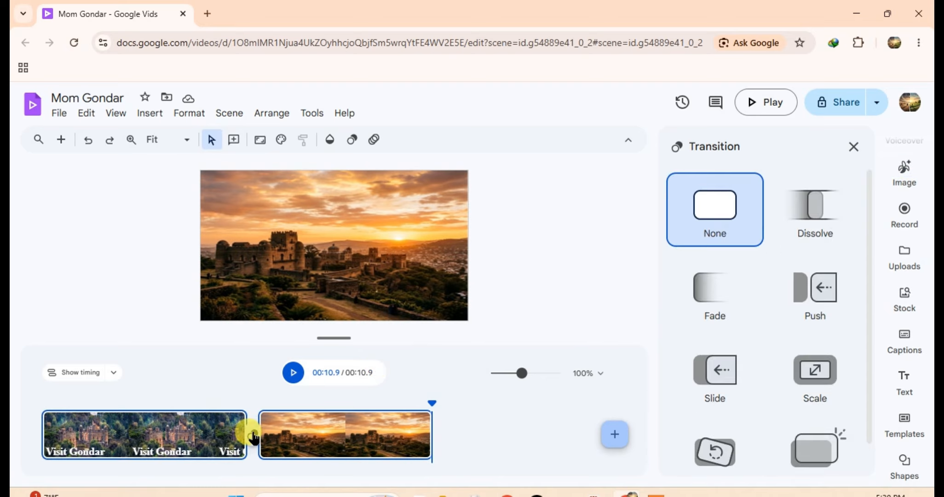
click(813, 294)
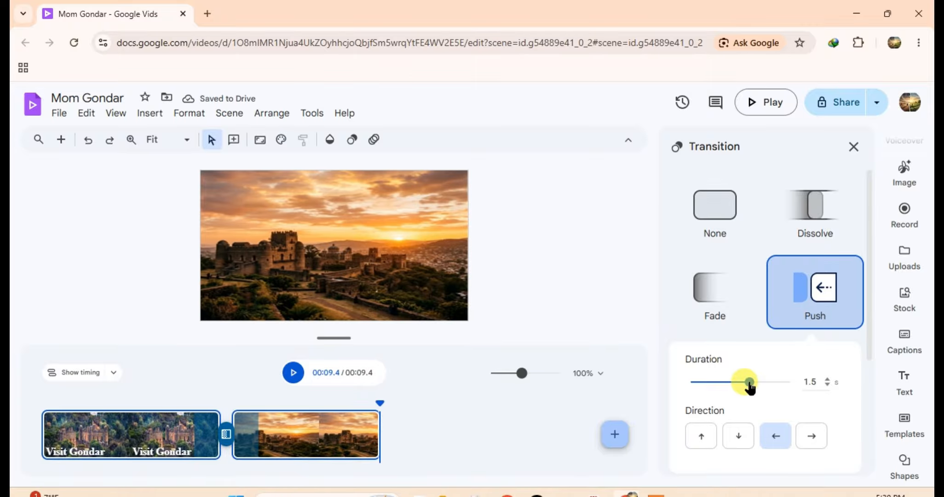
drag(749, 386, 728, 387)
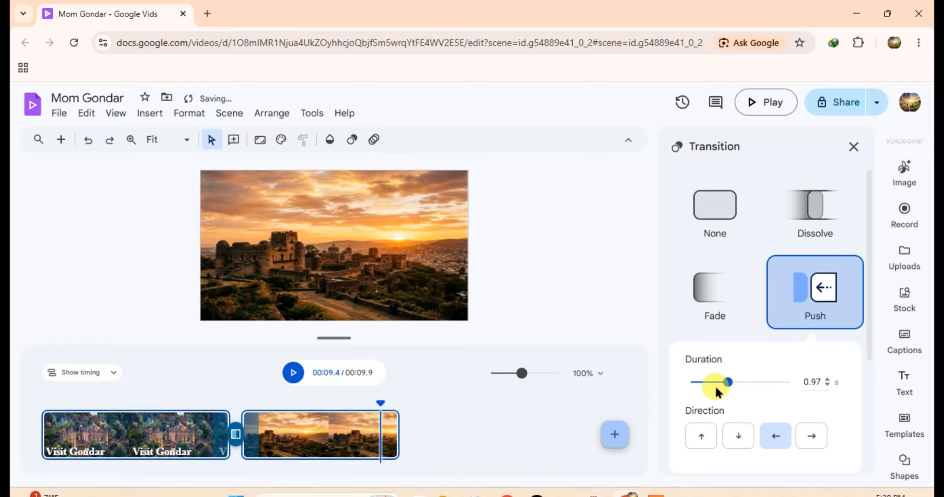
click(294, 377)
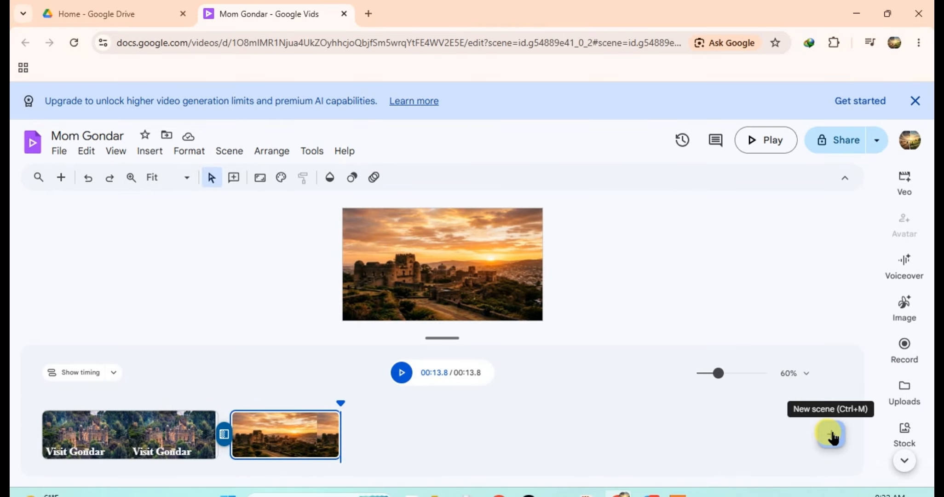
Add a new scene and insert the AI video clip of the couple in white traditional dress into it
click(831, 435)
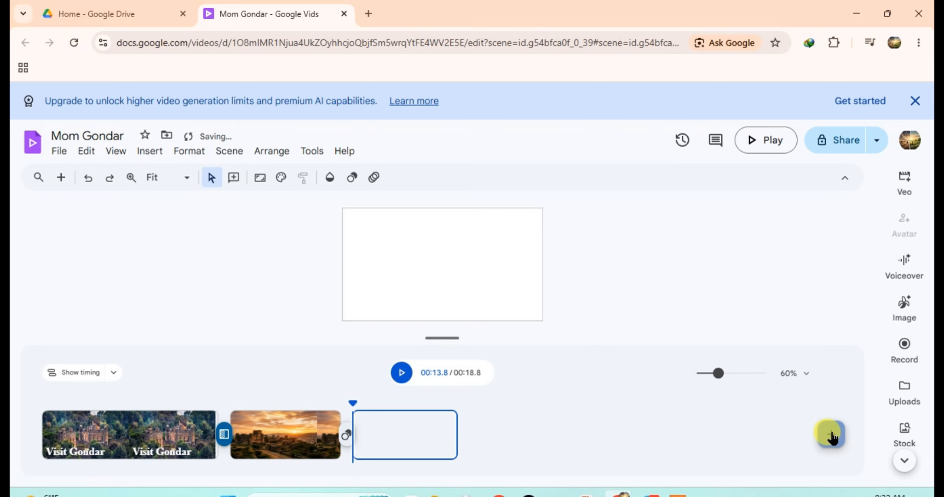
click(904, 180)
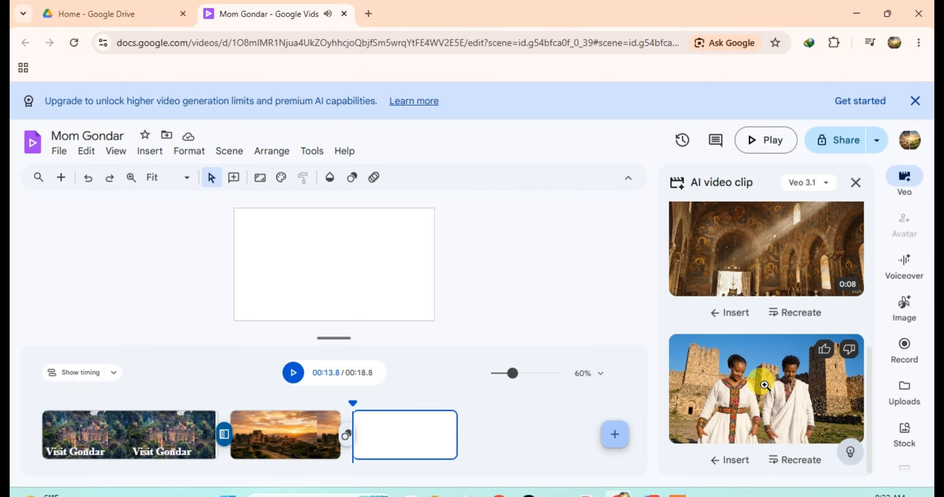
click(736, 460)
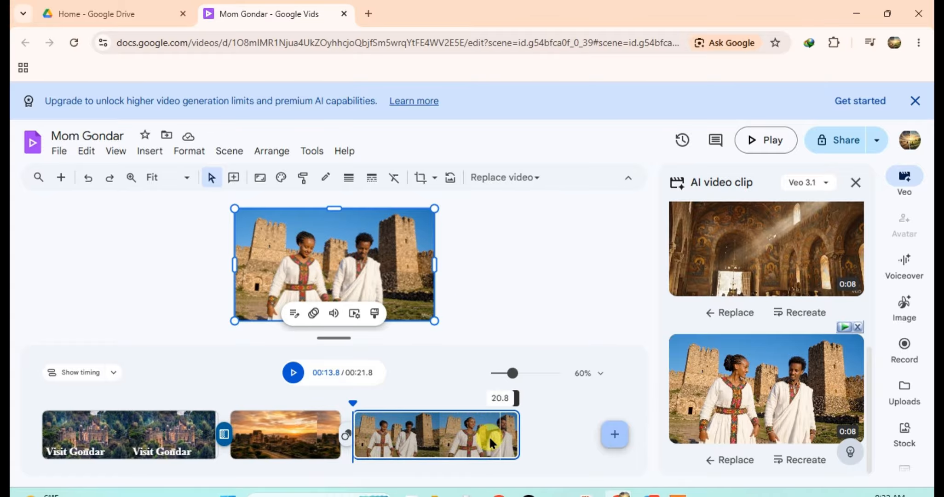
Add another scene, insert the AI video clip of the painted church interior and briefly play it
click(615, 434)
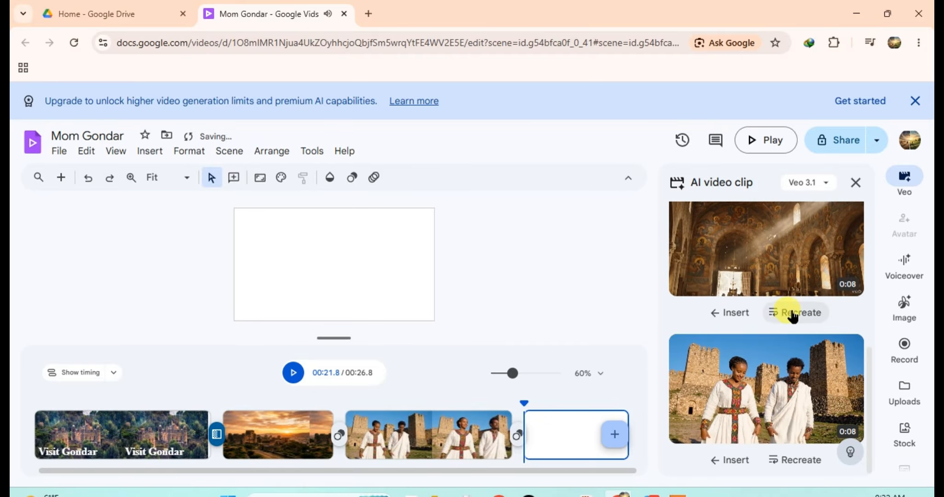
click(730, 312)
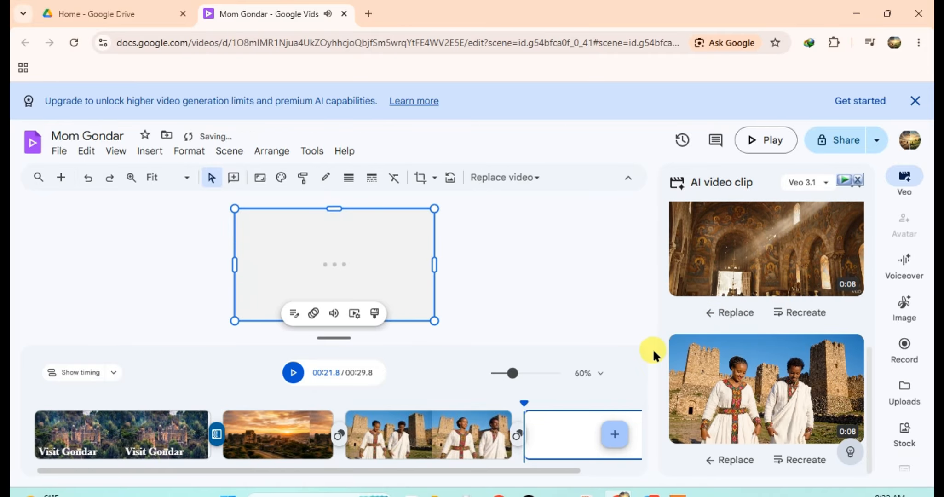
click(856, 184)
click(397, 373)
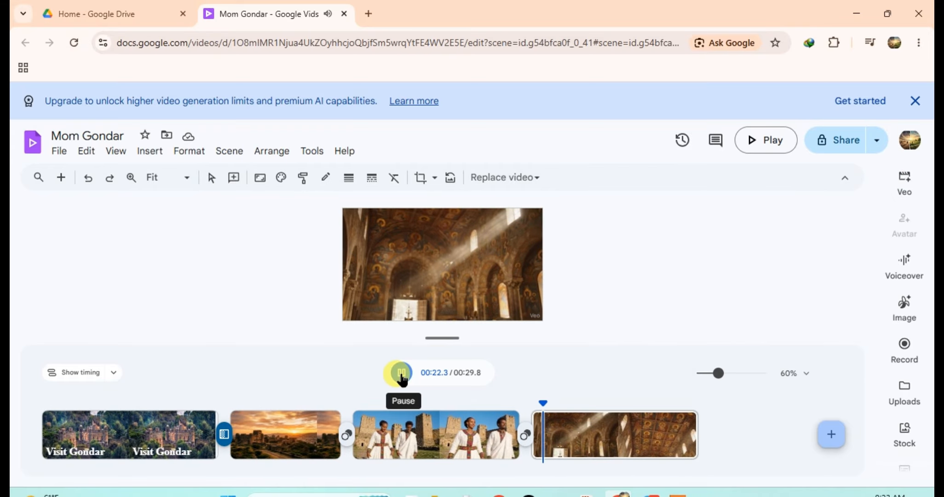
click(310, 440)
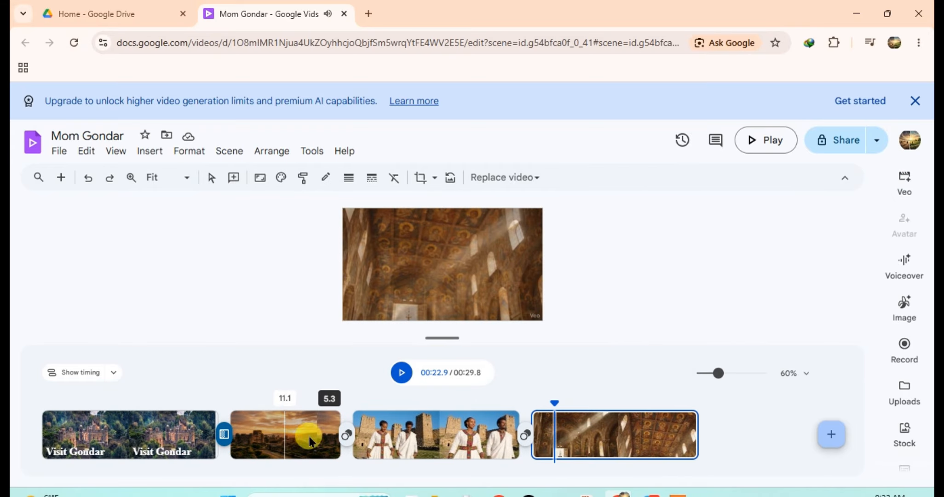
Mute the video sound of scene 3, the couple clip, in the sound balance settings
click(413, 432)
right_click(416, 424)
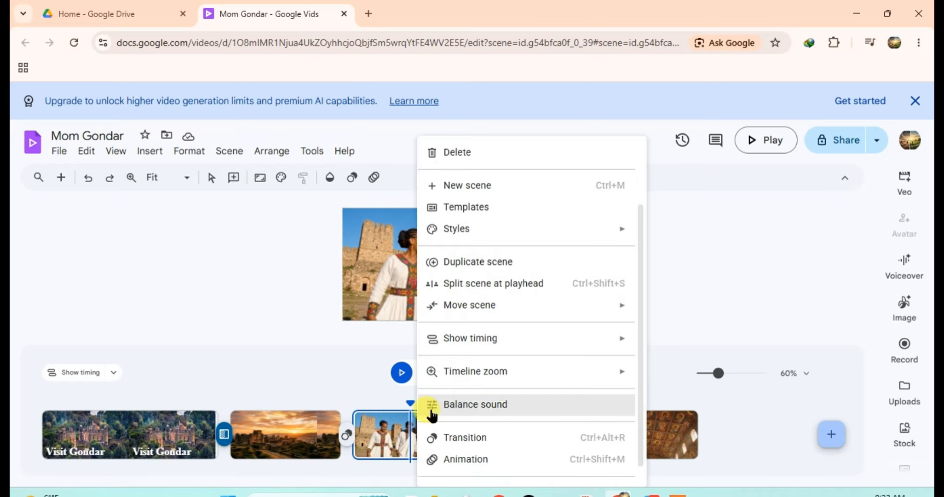
click(492, 408)
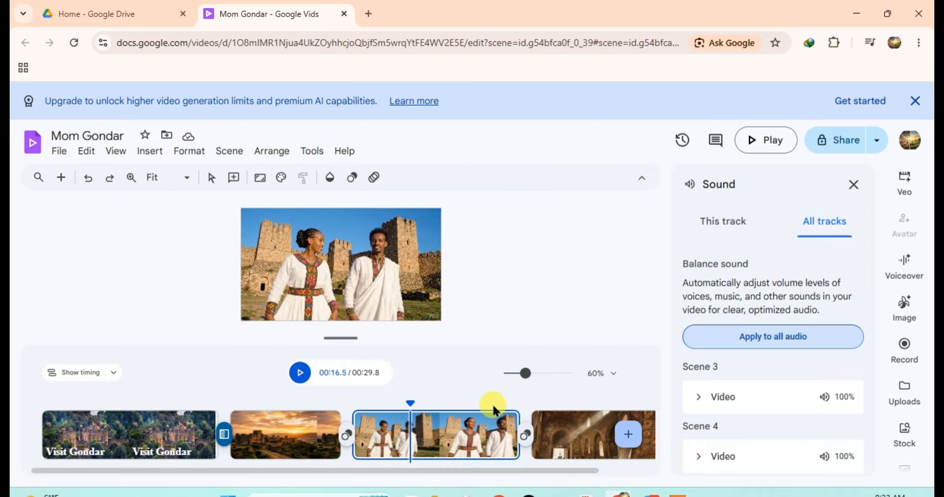
click(827, 399)
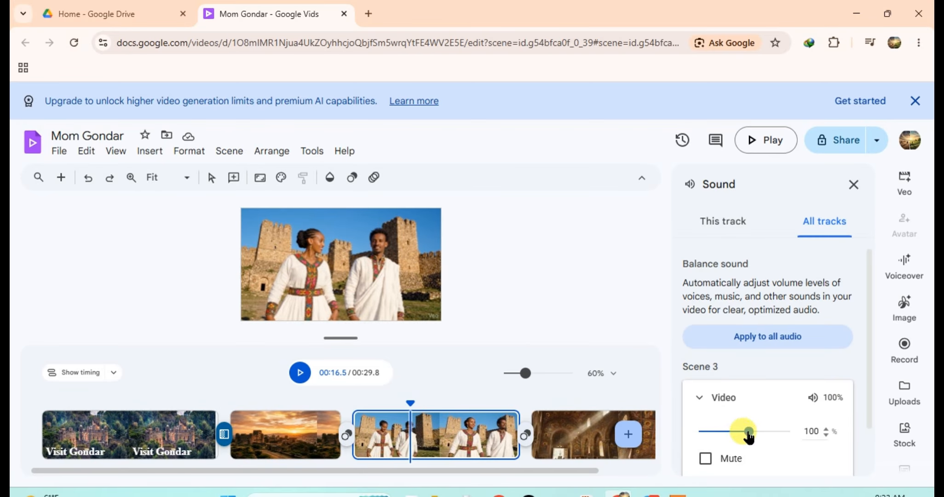
click(705, 458)
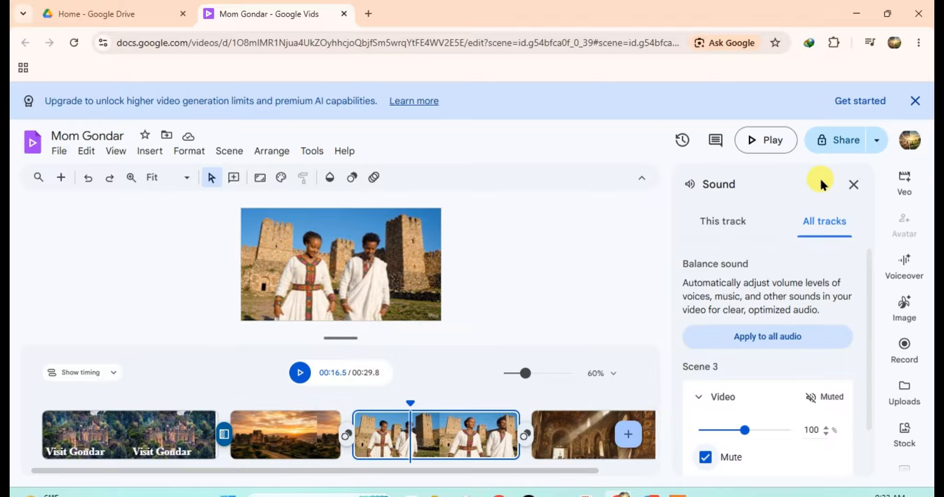
click(852, 187)
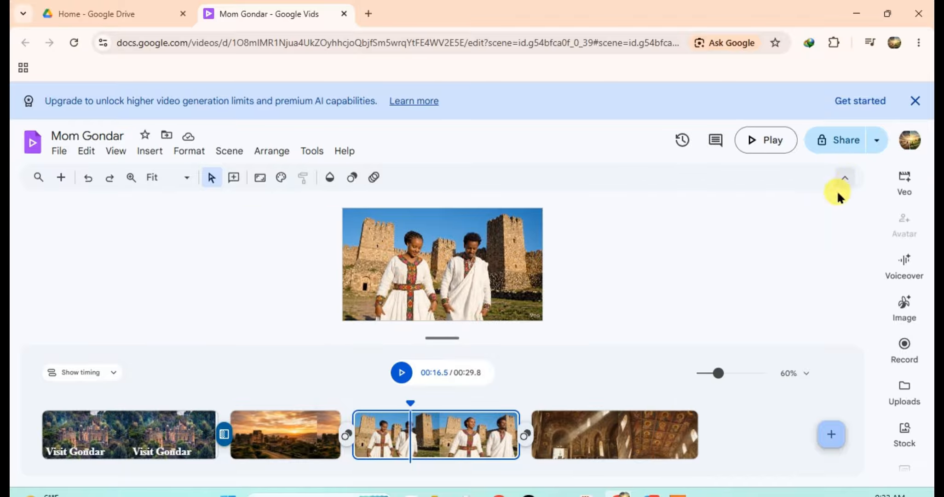
Mute the video sound of scene 4, the church interior clip
click(612, 425)
right_click(612, 424)
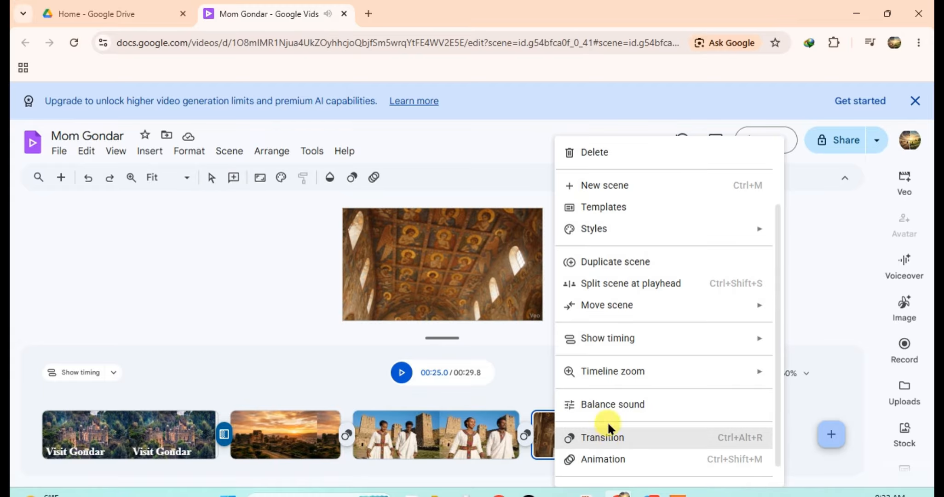
click(609, 406)
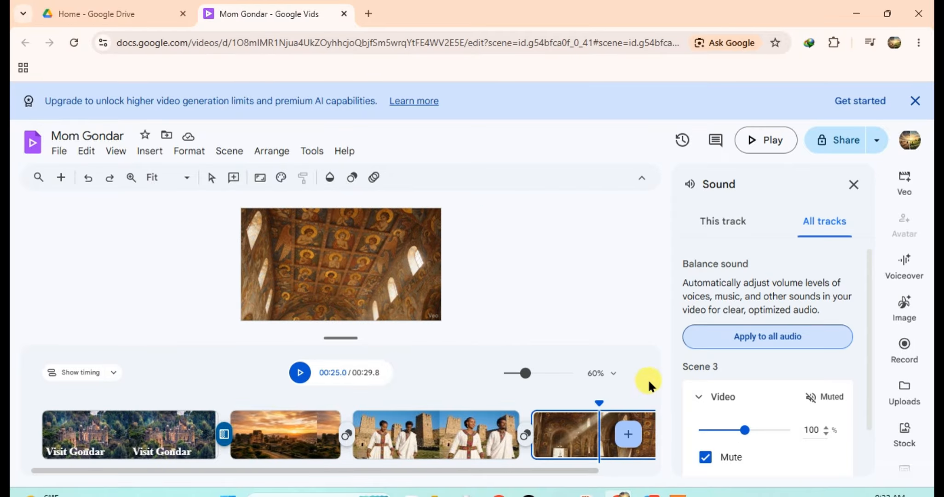
scroll(765, 416, down, 1)
click(791, 462)
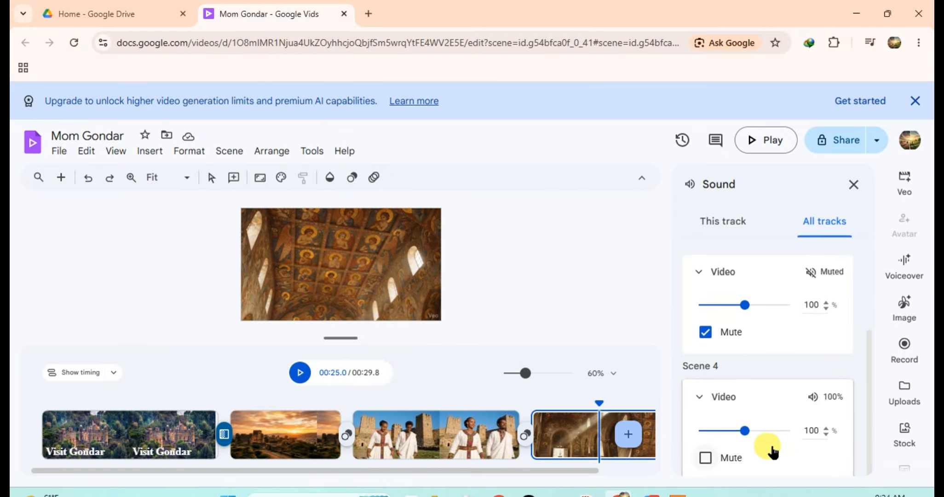
click(706, 456)
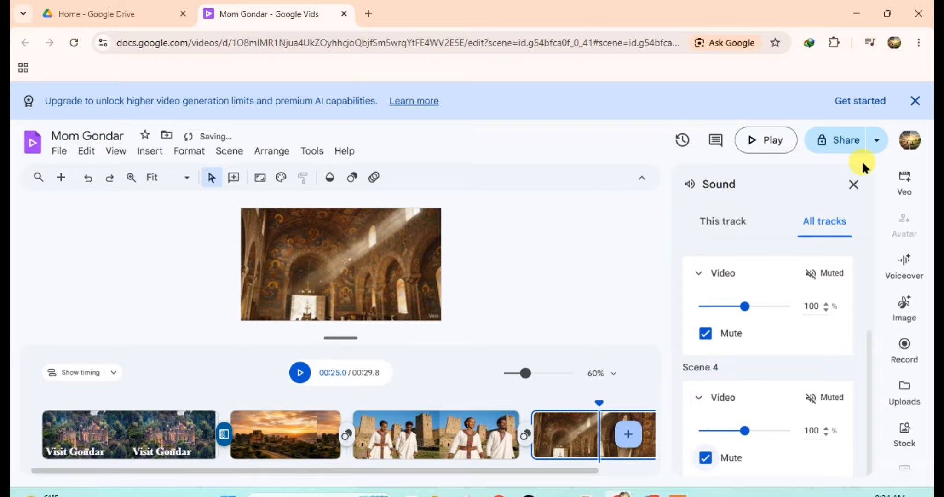
click(853, 184)
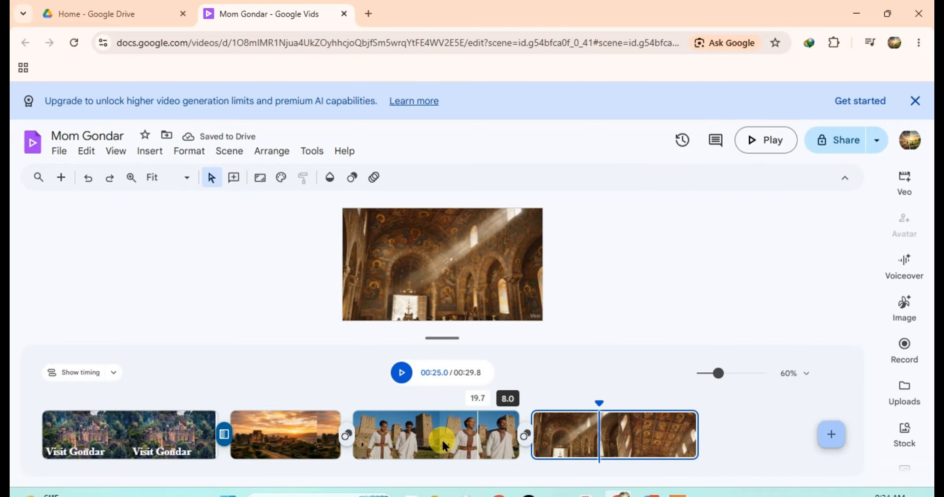
Apply Dissolve transitions between the sunset and couple scenes and between the couple and church scenes
click(346, 436)
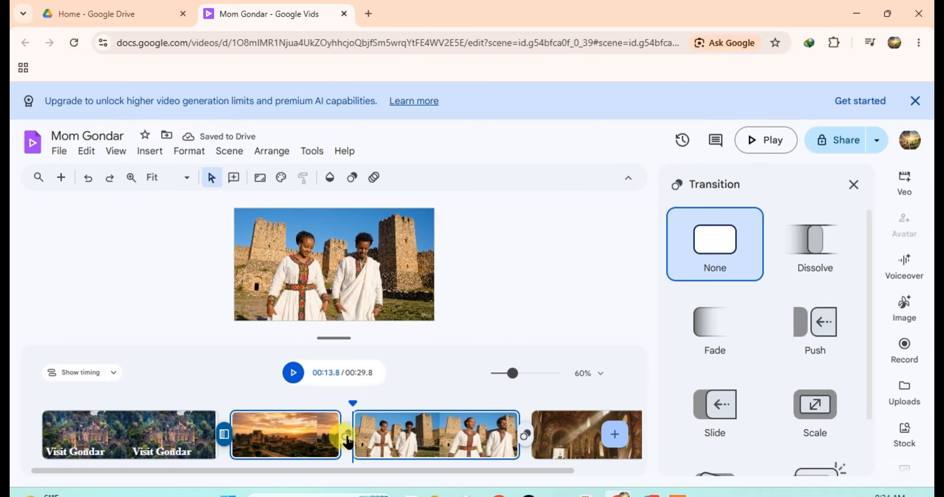
click(824, 250)
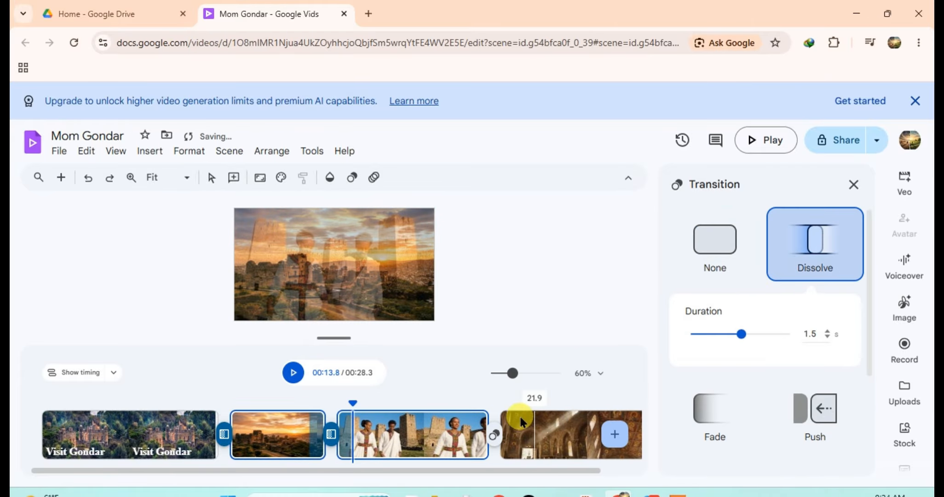
click(494, 435)
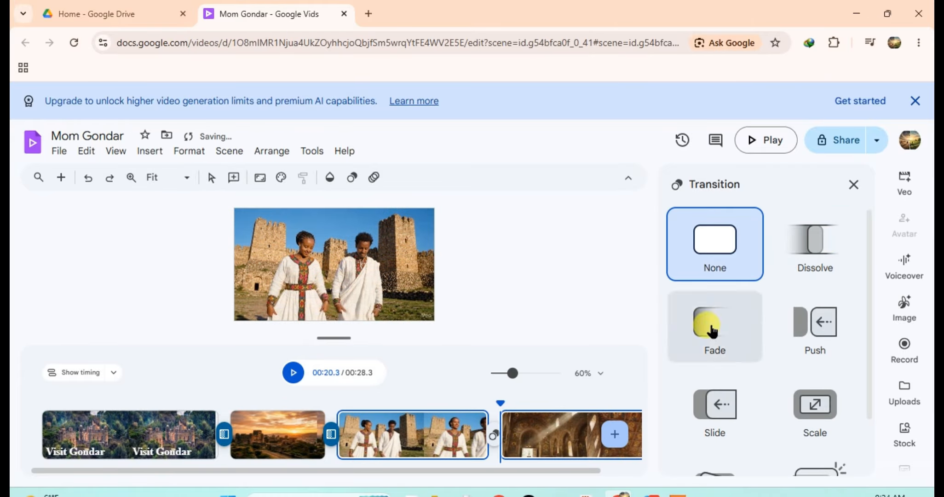
click(819, 251)
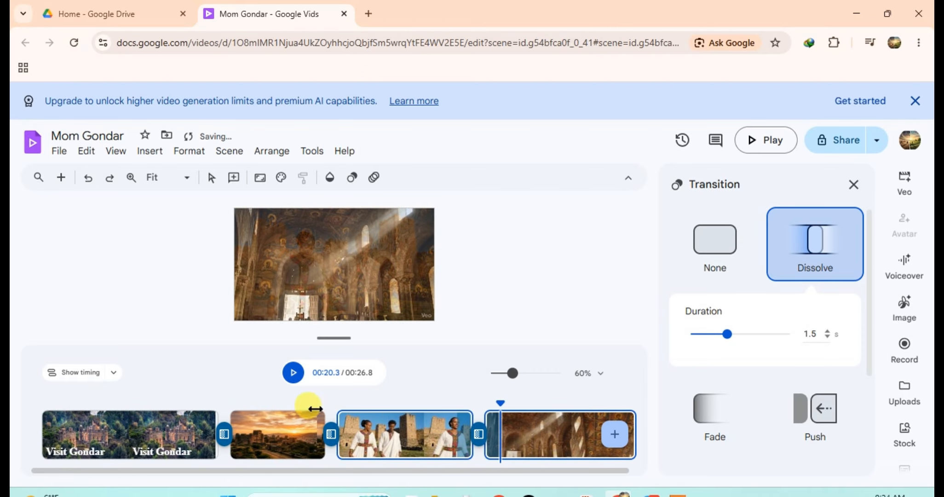
click(848, 186)
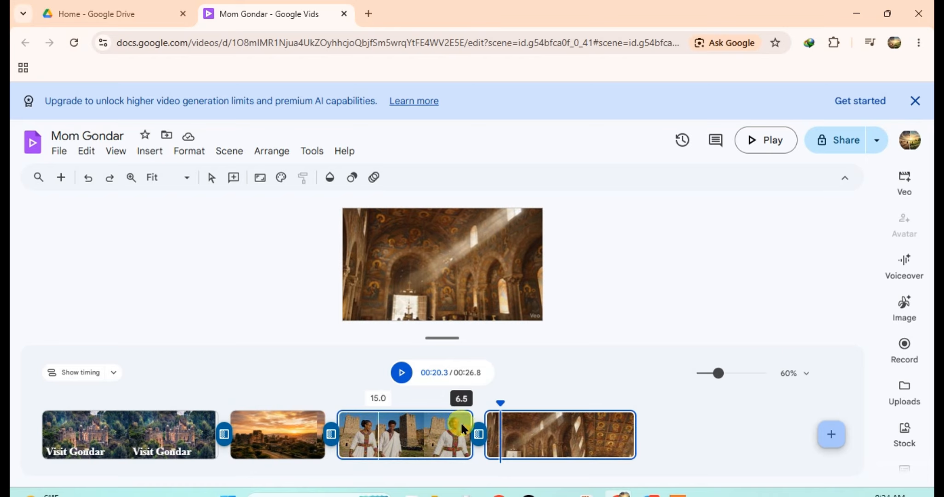
Add a new scene at the end and record a camera clip of about 20 s for it
click(830, 436)
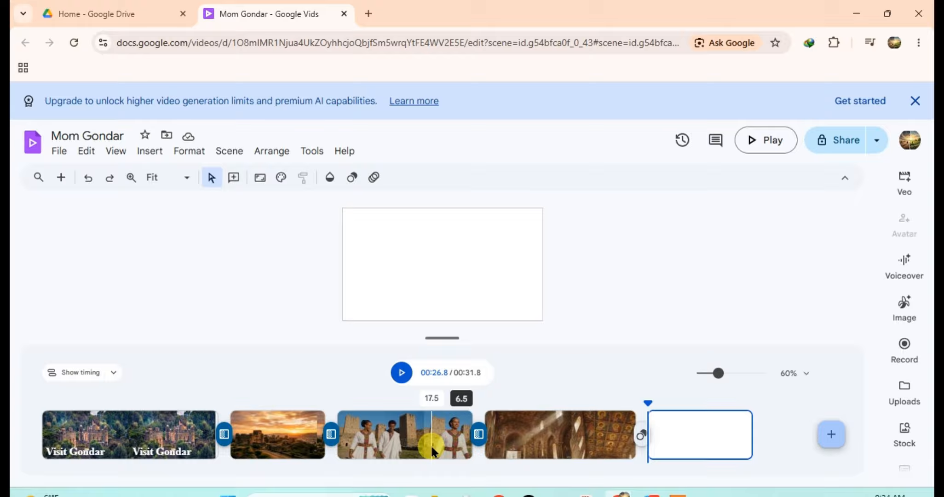
click(904, 345)
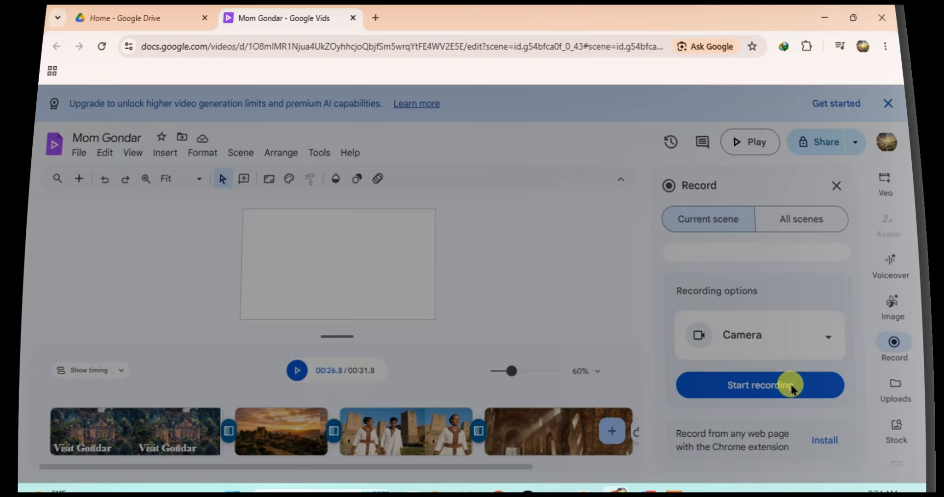
click(797, 391)
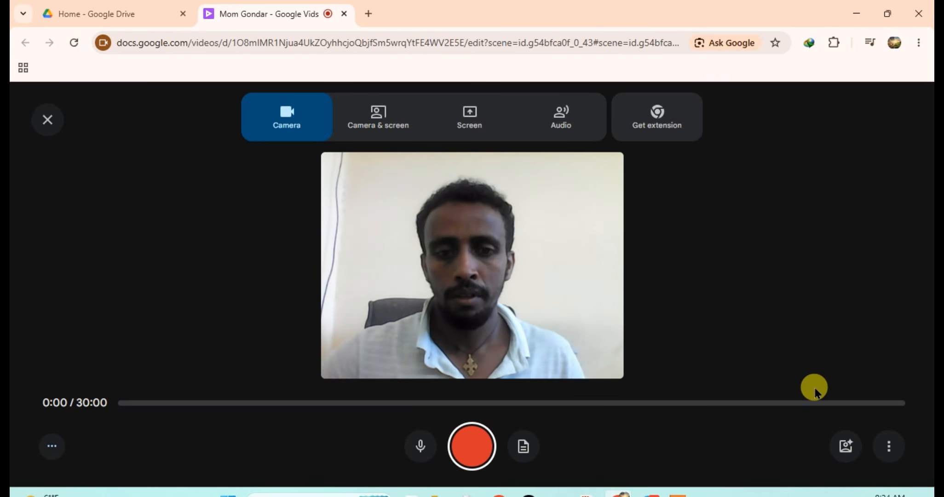
click(474, 442)
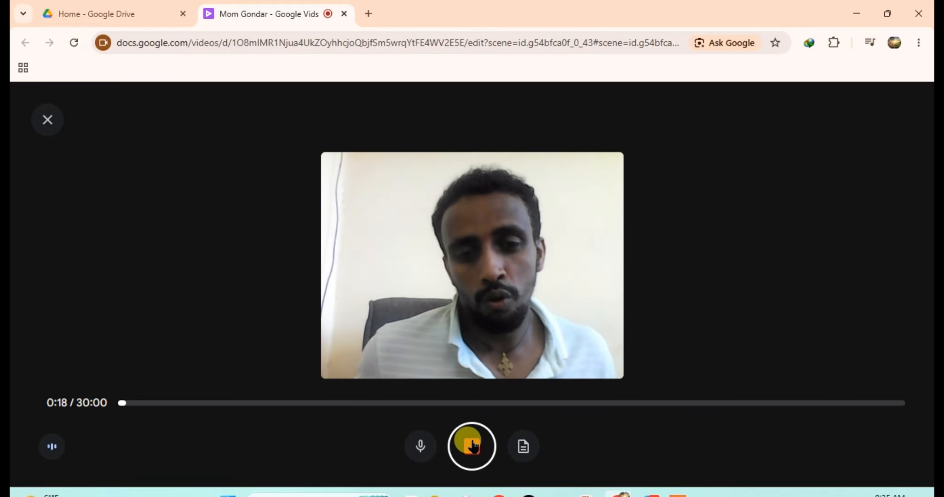
click(475, 448)
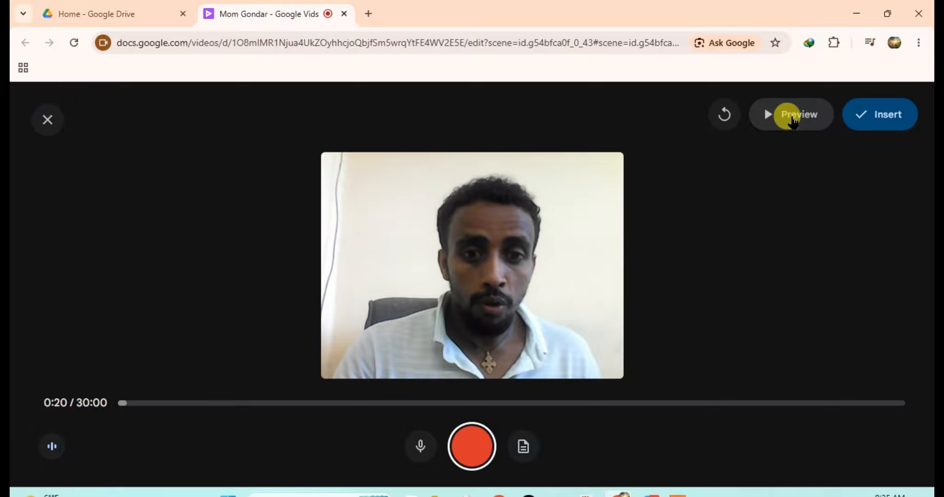
Preview the camera recording, insert it into the new scene and deselect it
click(767, 115)
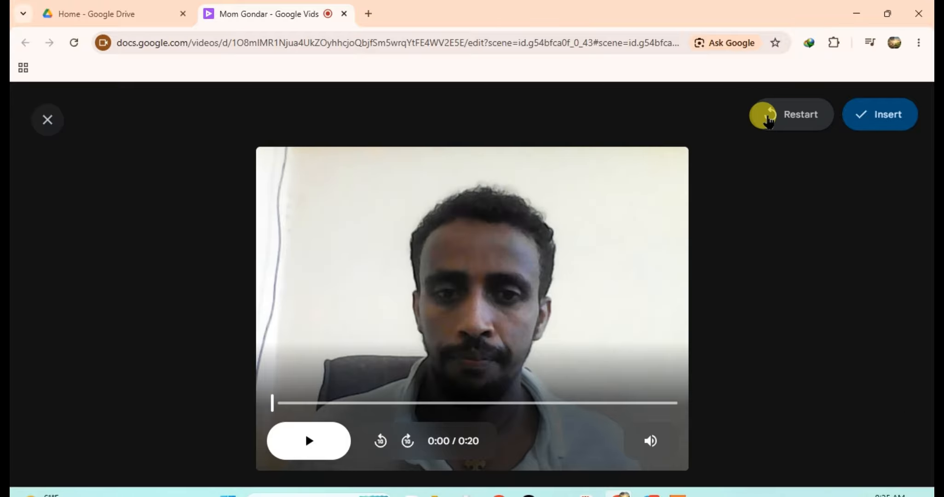
click(306, 439)
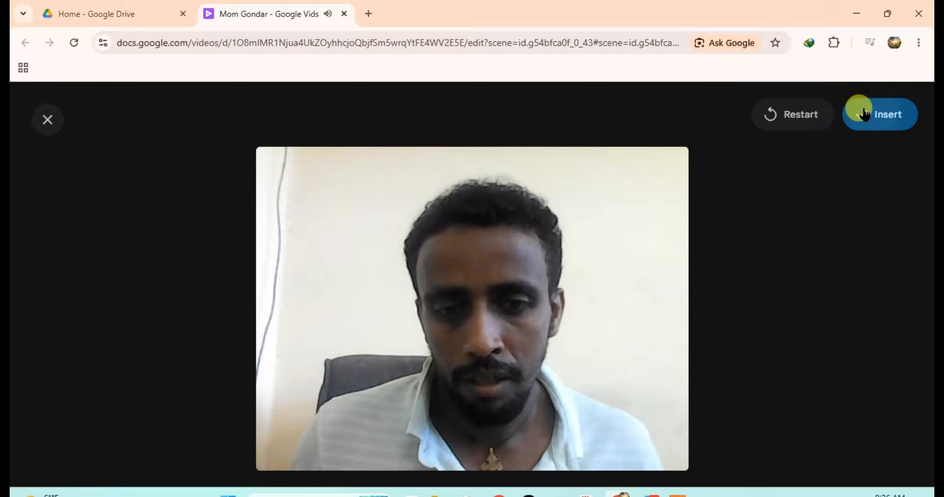
click(862, 113)
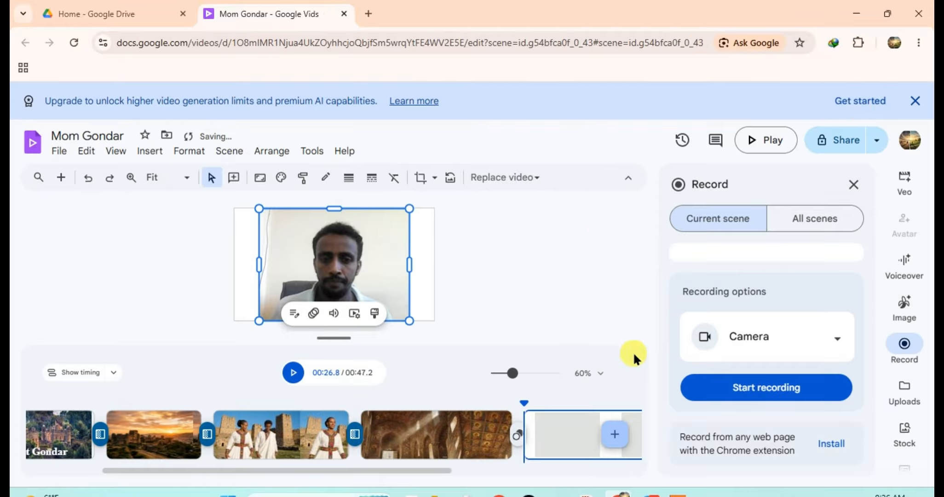
click(852, 185)
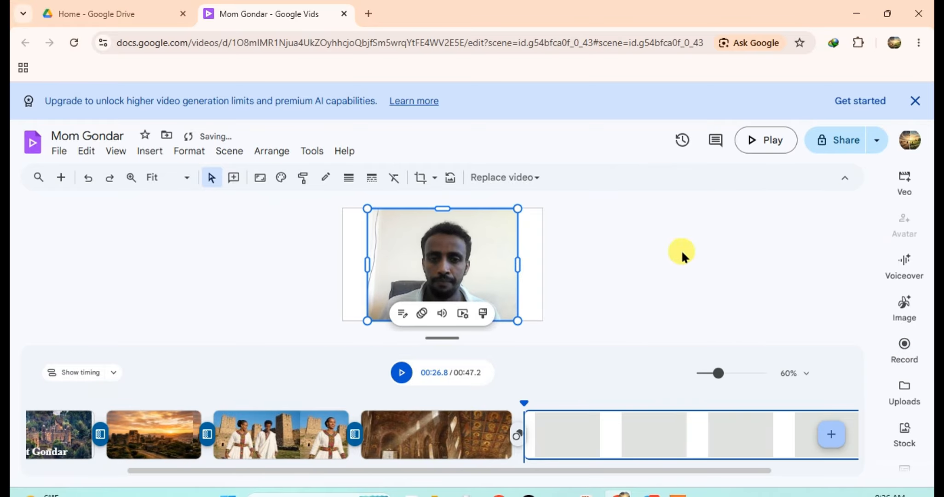
click(527, 261)
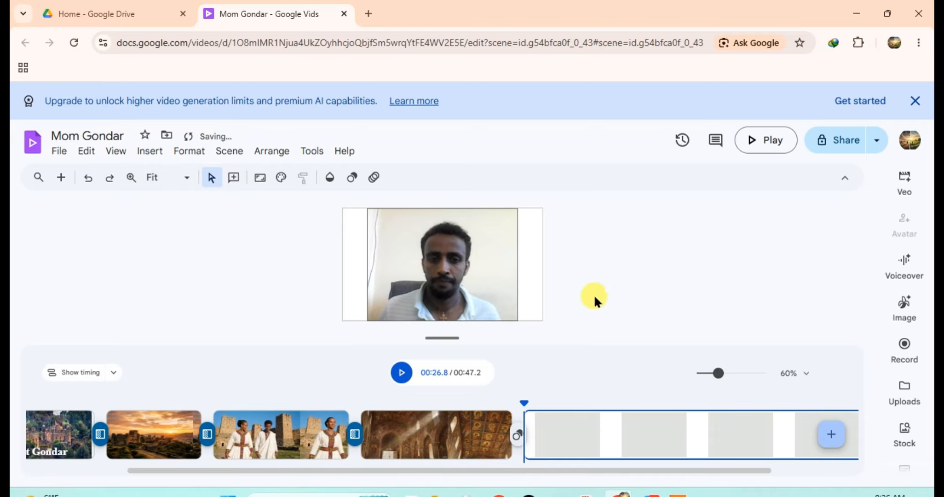
Insert the image gondar2.jpg from Google Drive into the camera recording scene
click(902, 393)
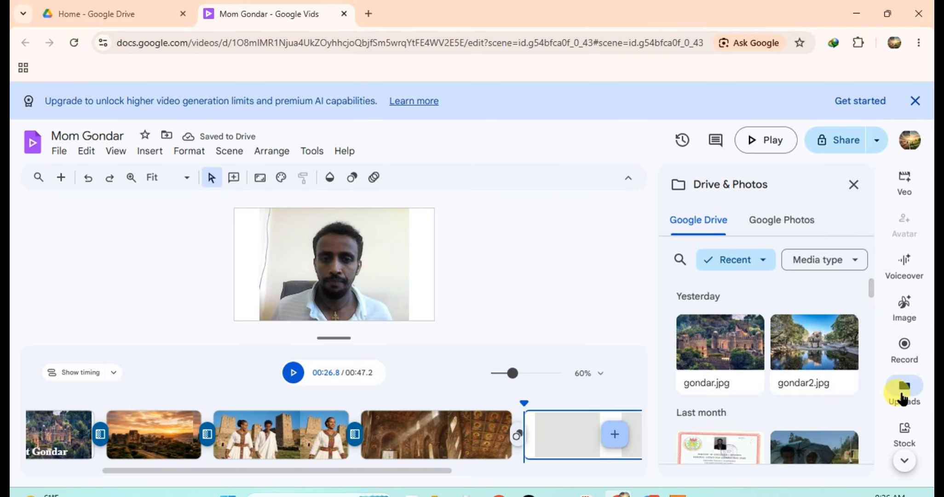
click(828, 328)
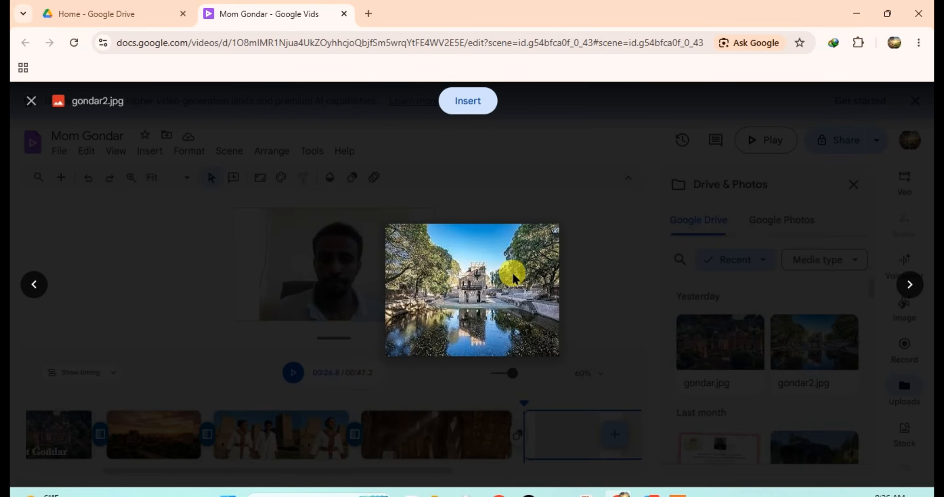
click(458, 103)
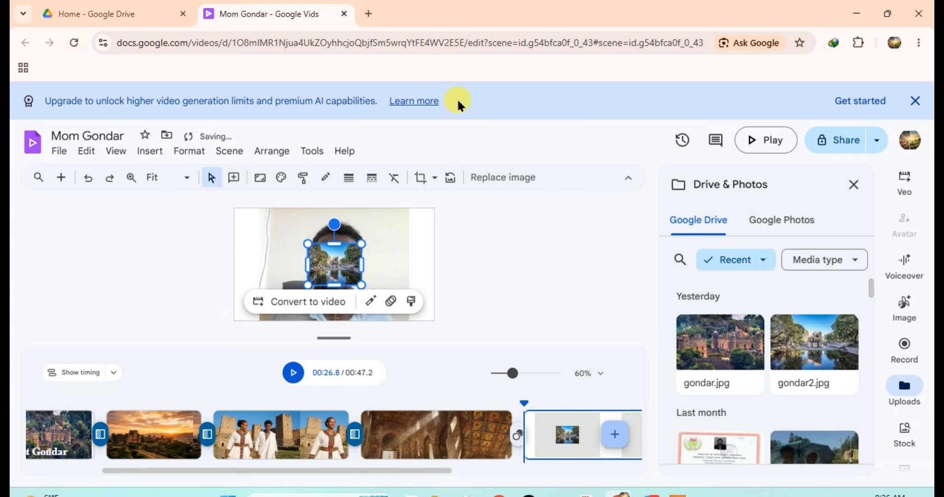
Send the gondar2.jpg image behind the camera recording and move the recording aside to uncover the image
right_click(341, 262)
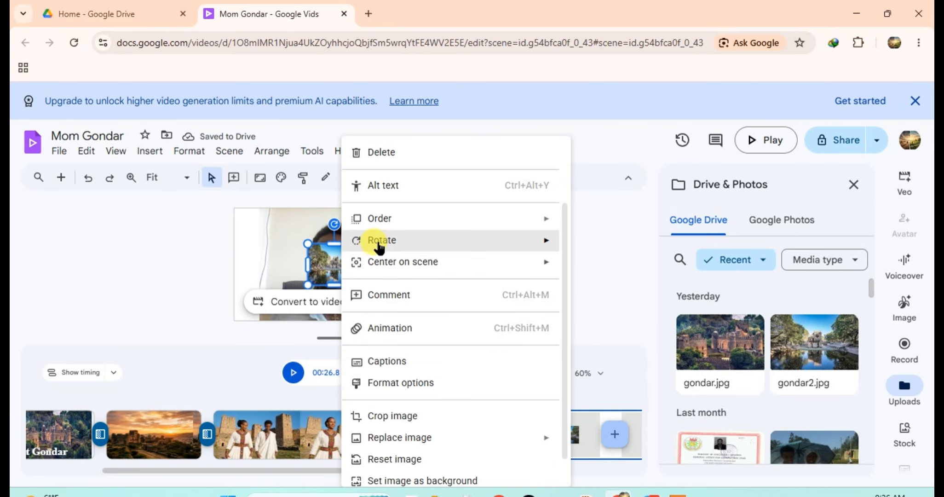
mouse_move(382, 244)
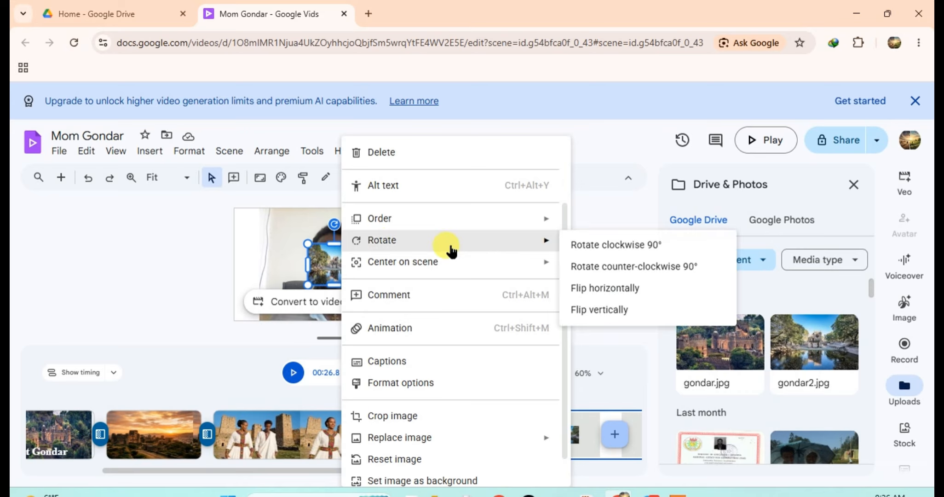
mouse_move(417, 219)
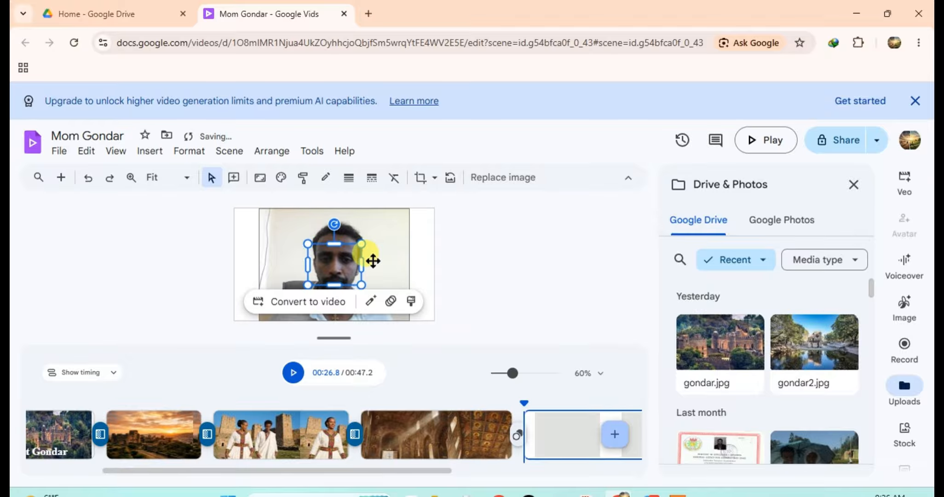
drag(387, 256, 225, 253)
Set the gondar2.jpg image as the scene background and move the camera recording back over its middle
right_click(334, 265)
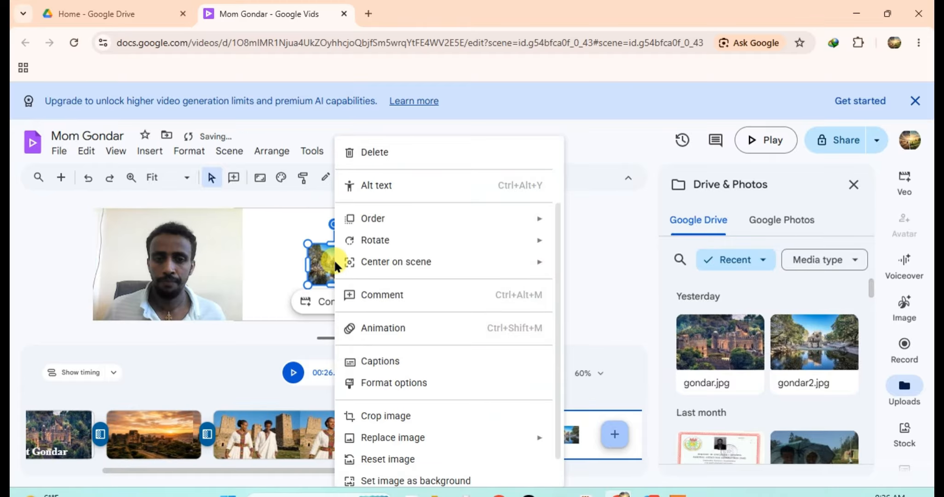
click(411, 480)
drag(183, 257, 315, 267)
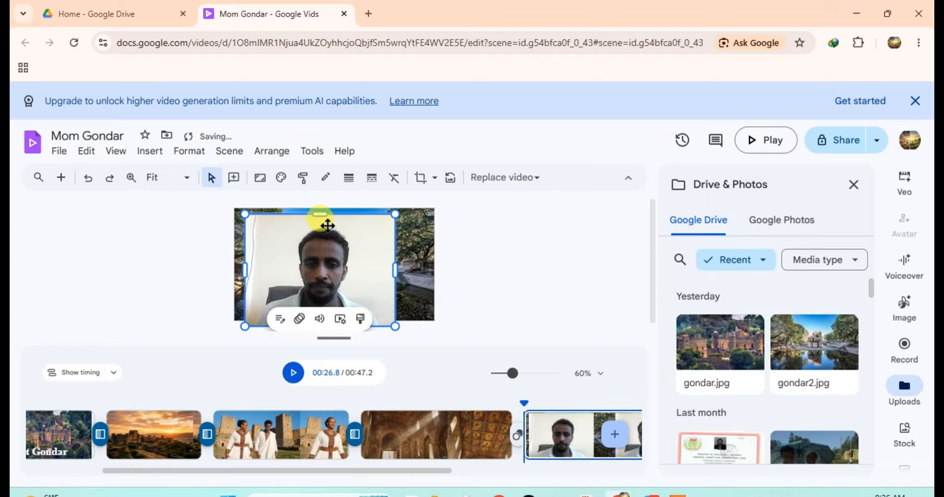
Crop the camera recording tighter around the speaker by trimming its upper edge and both sides
click(415, 182)
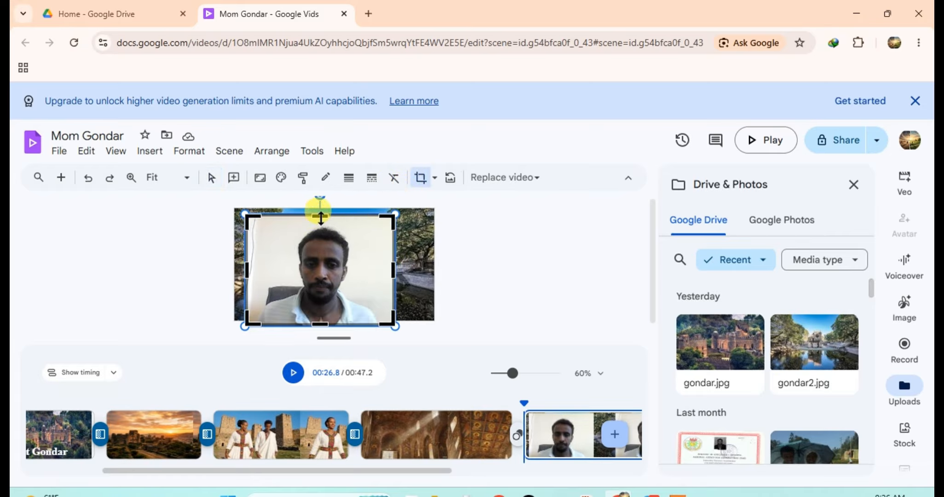
drag(319, 215, 320, 227)
drag(390, 273, 365, 272)
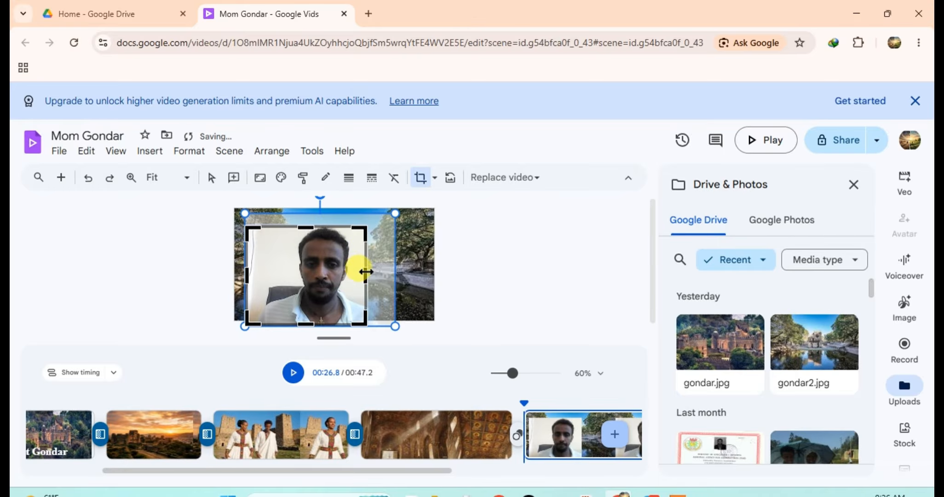
drag(248, 276, 266, 275)
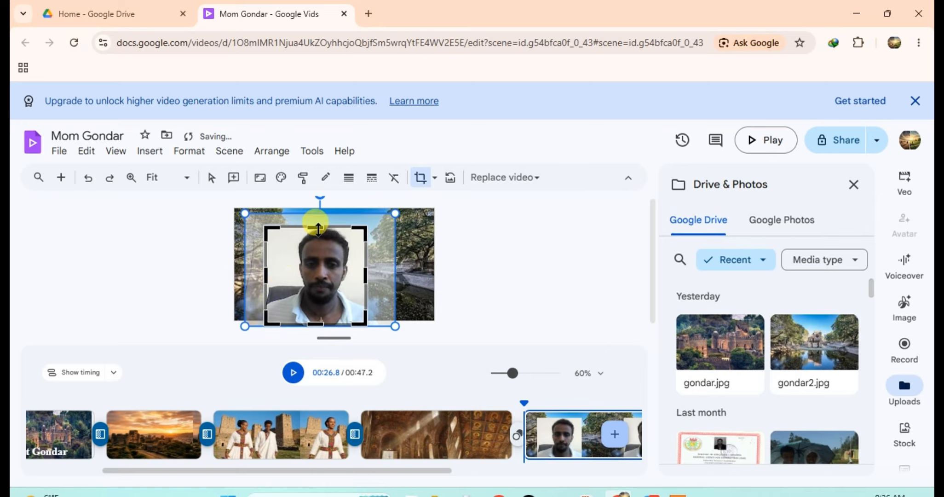
drag(318, 227, 319, 230)
key(Return)
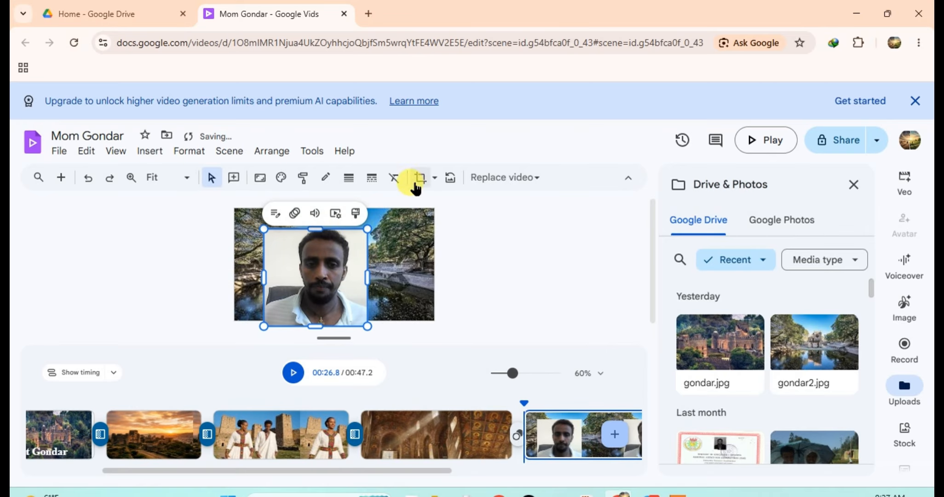
Mask the camera recording to a circle and place it in the lower-right part of the scene
click(433, 178)
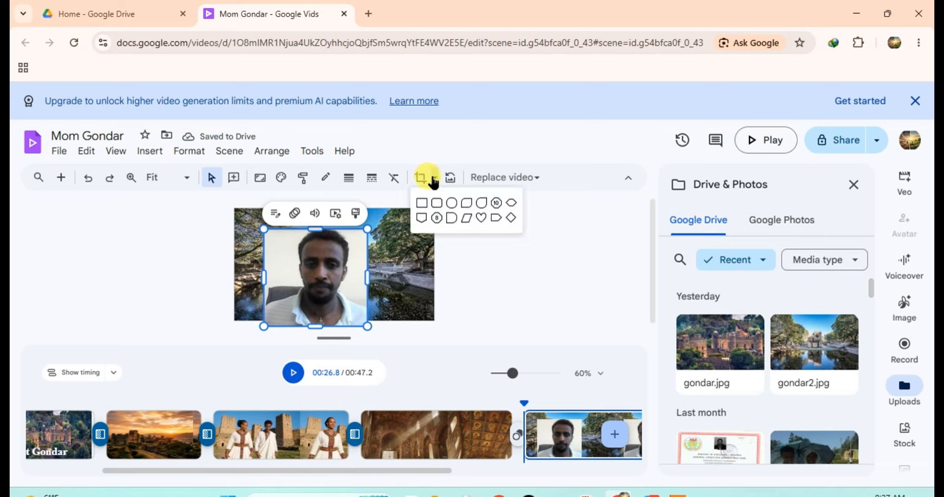
click(452, 203)
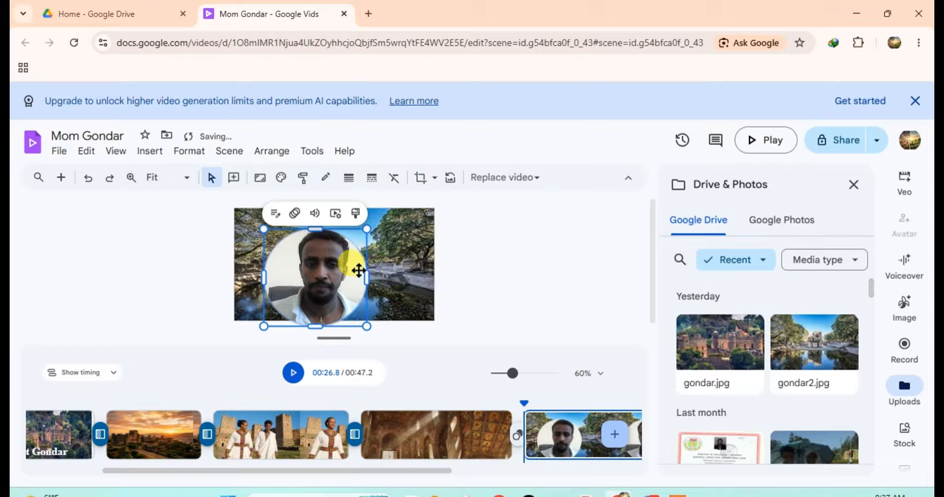
drag(337, 270, 377, 278)
click(492, 269)
click(523, 266)
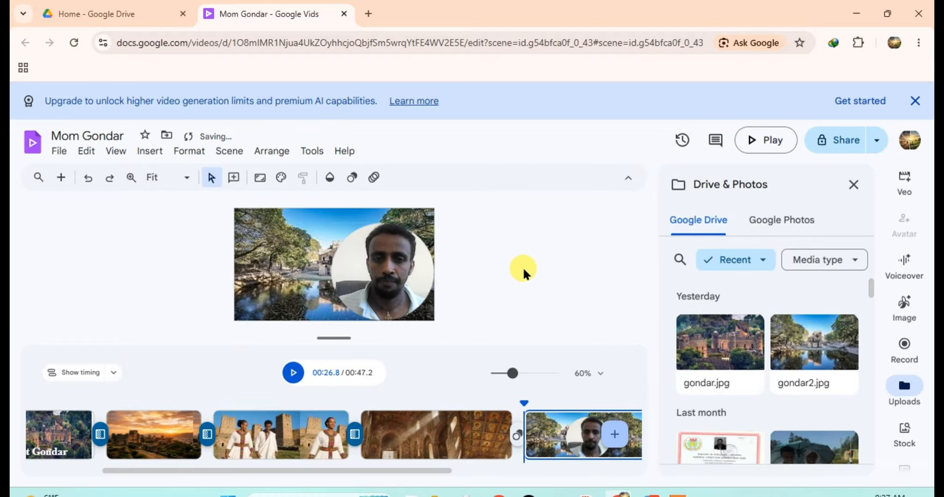
click(854, 185)
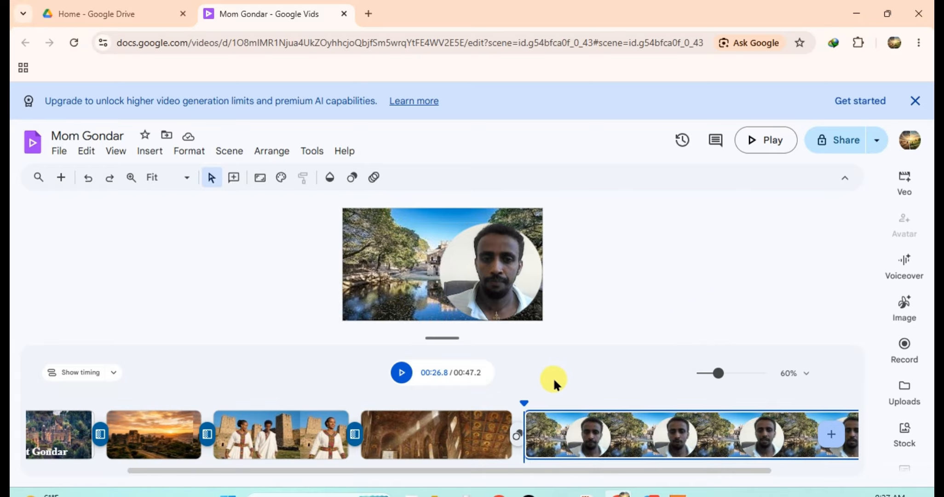
Split the camera recording scene at 29.4 s on the timeline and delete the short opening part
click(535, 389)
key(space)
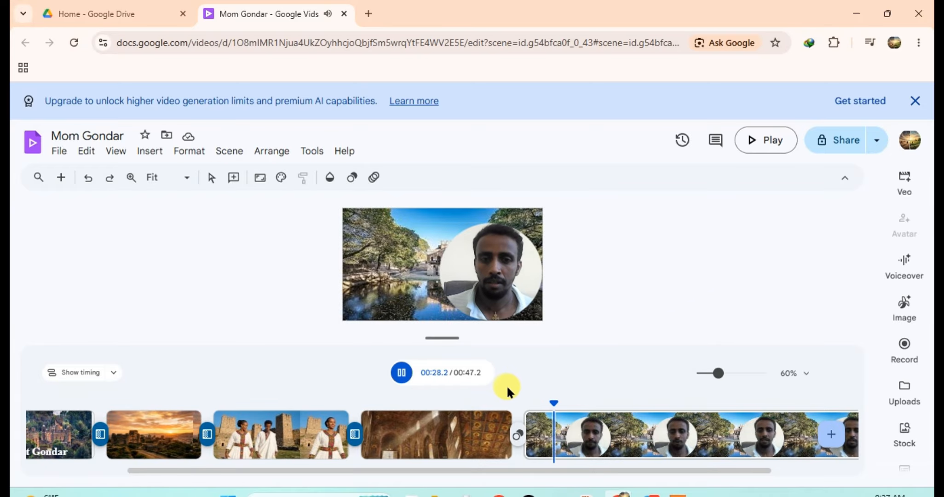
key(space)
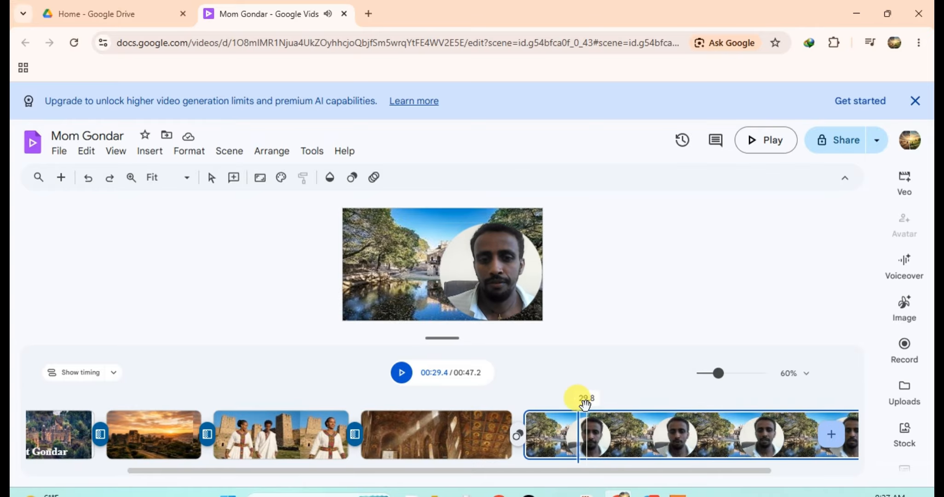
right_click(550, 416)
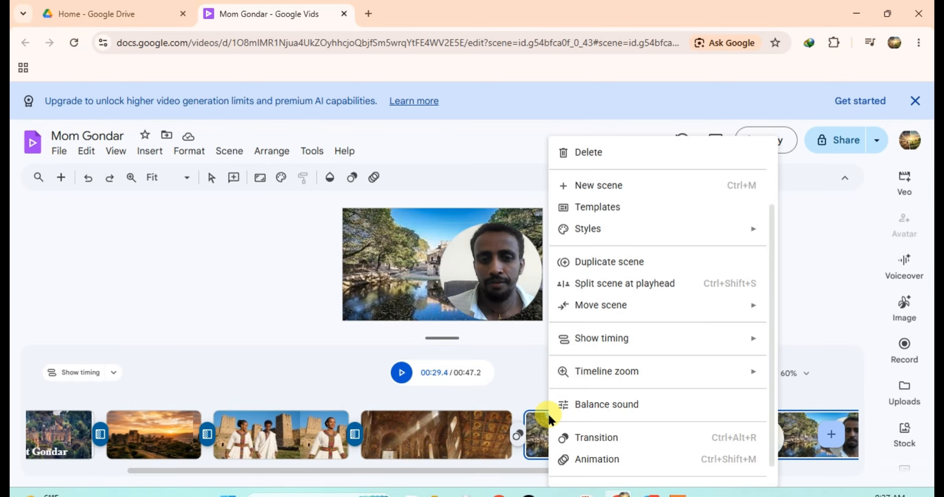
click(573, 290)
click(431, 427)
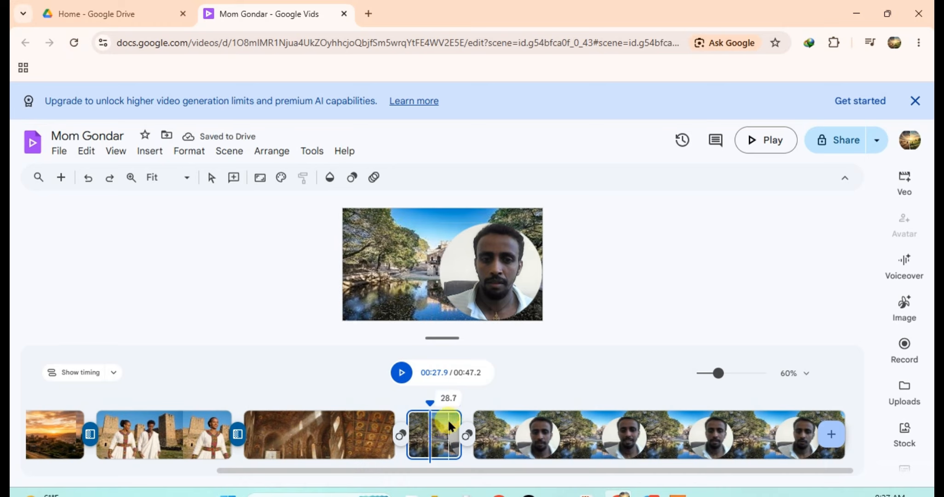
key(Delete)
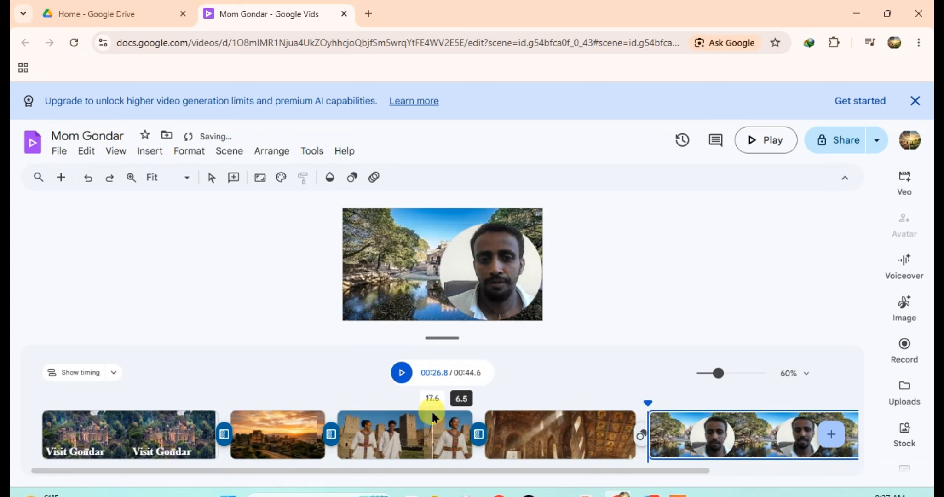
Preview the trimmed start of the recording and apply a Dissolve transition between the church and camera recording scenes
key(space)
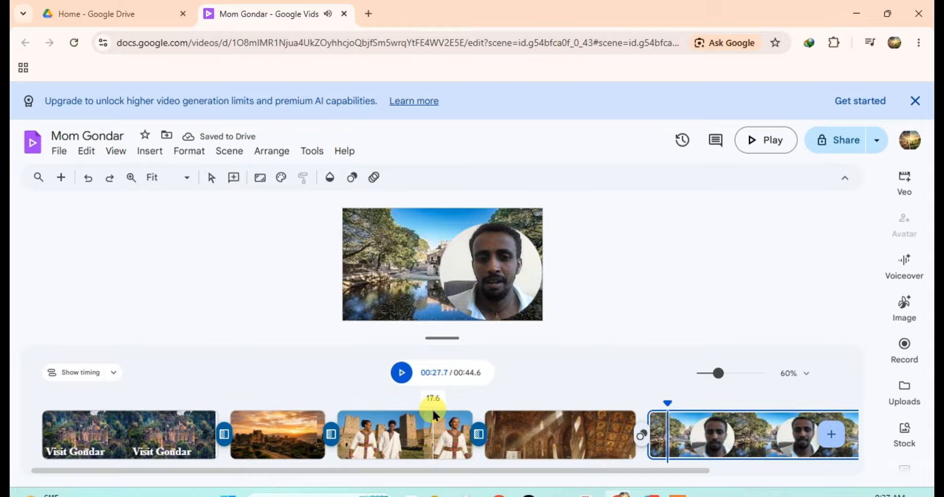
key(space)
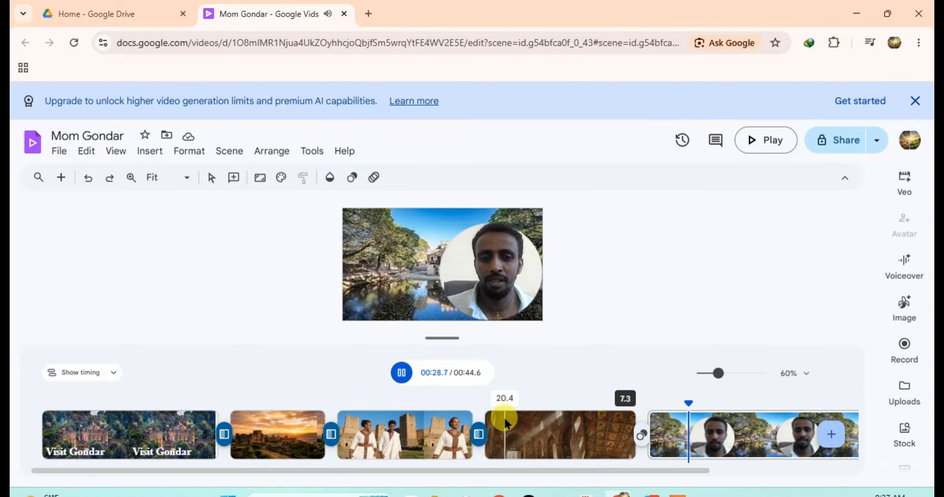
click(641, 434)
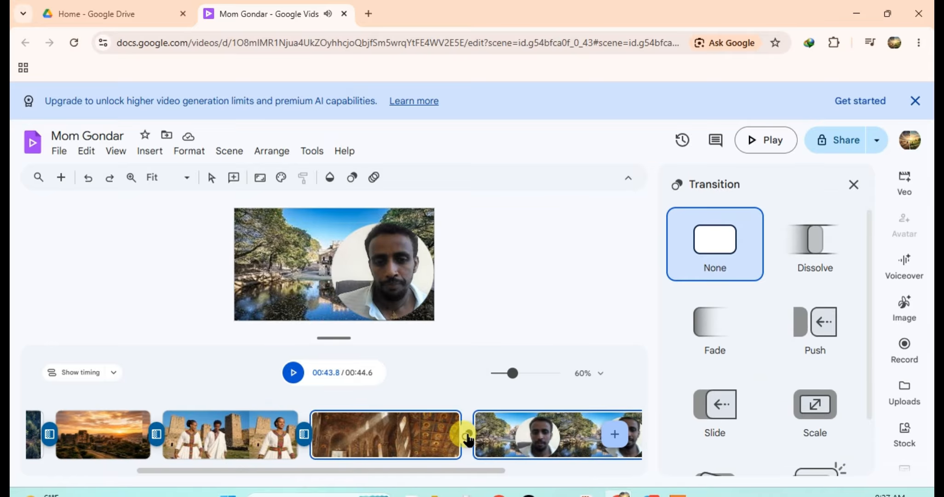
click(808, 239)
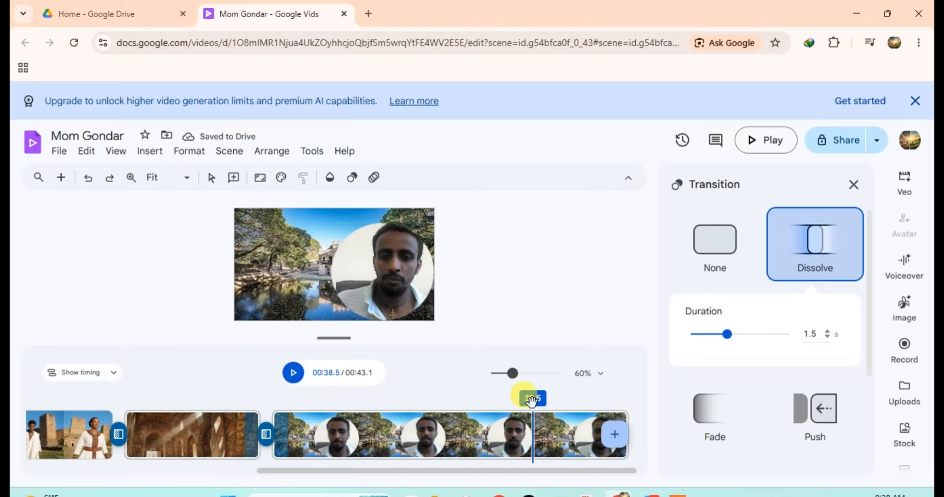
Play the end of the camera recording, split its scene at about 41.7 s and delete the closing part
click(532, 405)
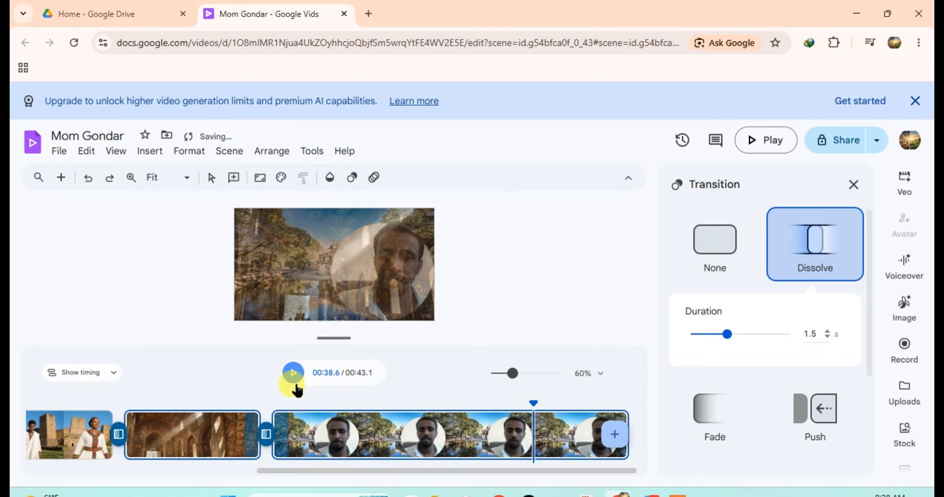
click(292, 373)
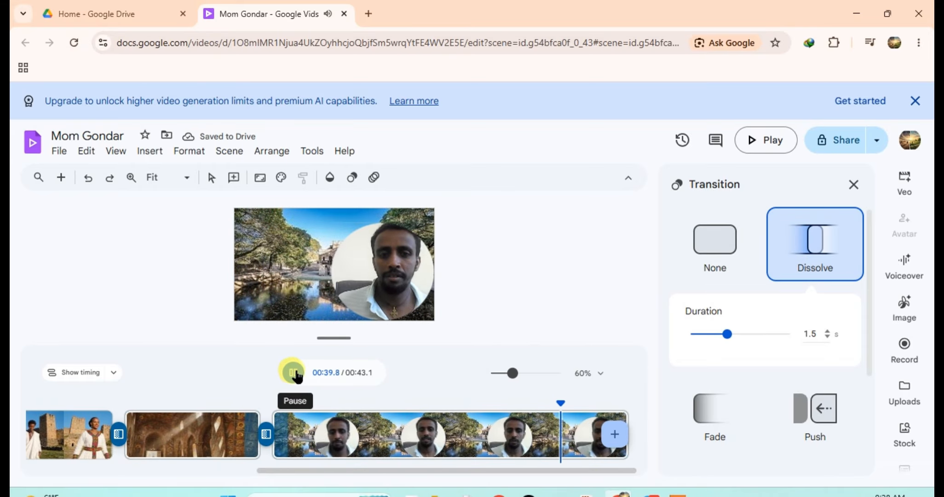
click(299, 375)
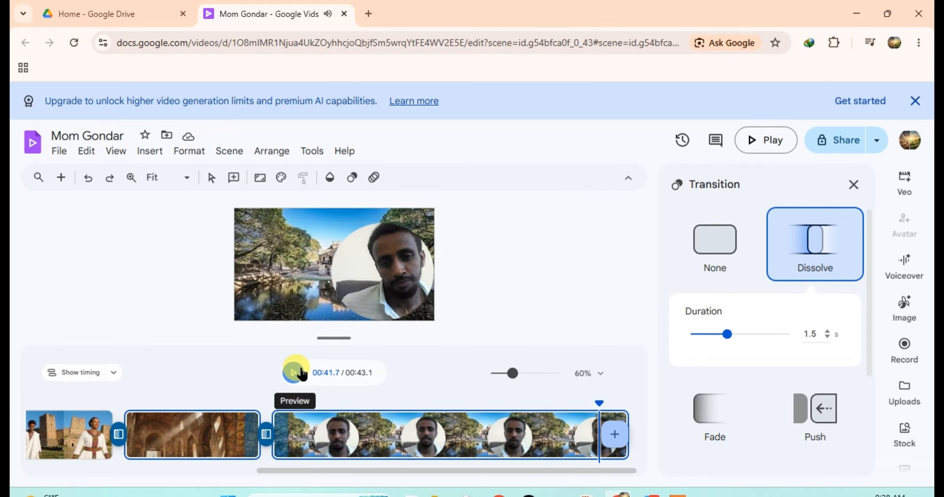
right_click(602, 413)
click(637, 284)
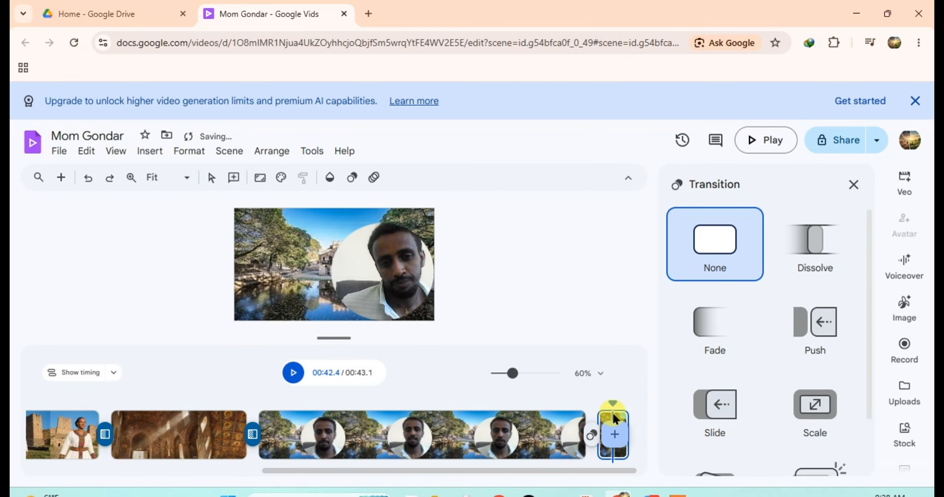
key(Delete)
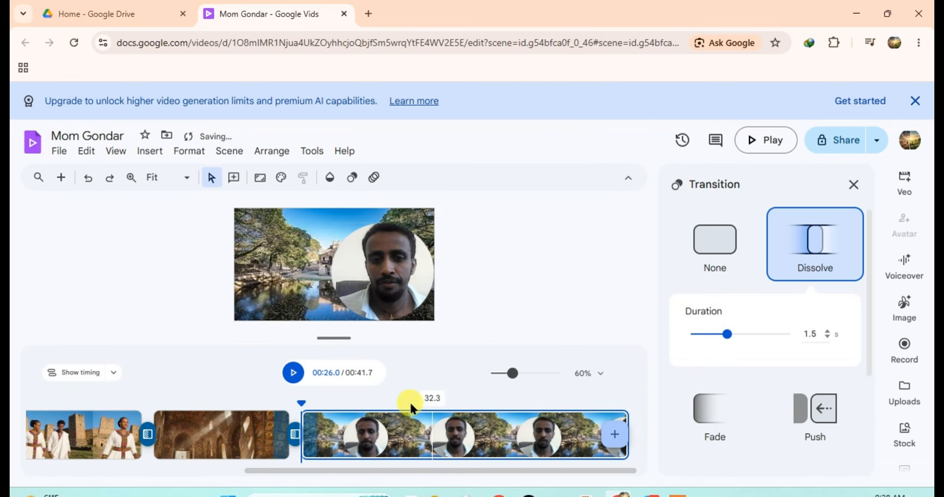
Play back the trimmed camera recording scene and return the playhead to the start of the video
click(293, 373)
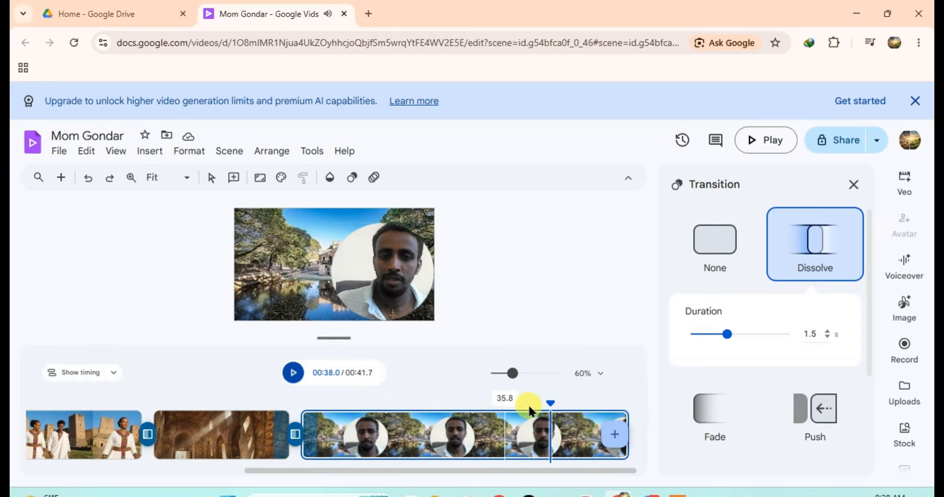
click(853, 185)
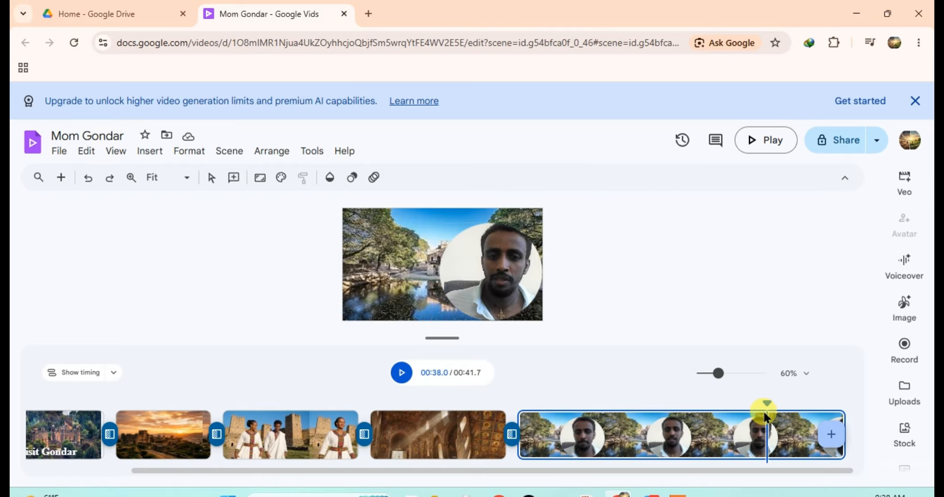
drag(763, 410, 43, 410)
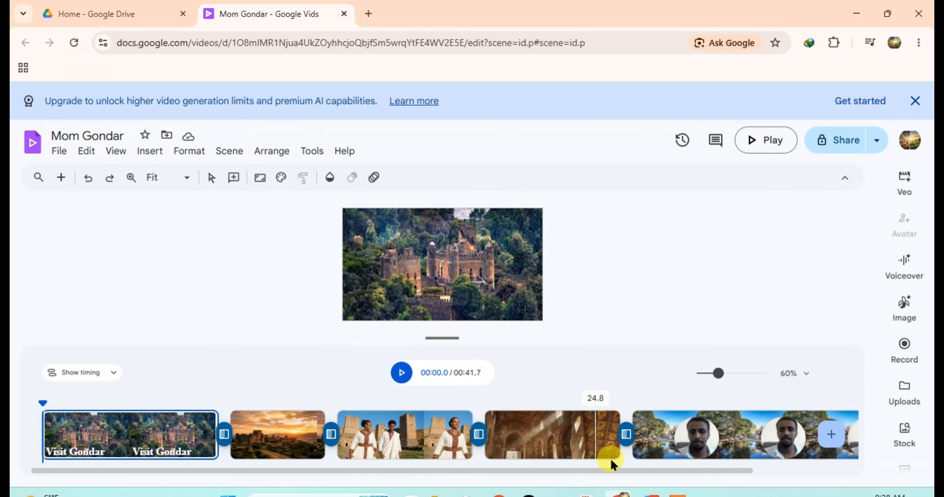
mouse_move(620, 449)
mouse_down()
mouse_move(310, 445)
mouse_move(487, 437)
mouse_up()
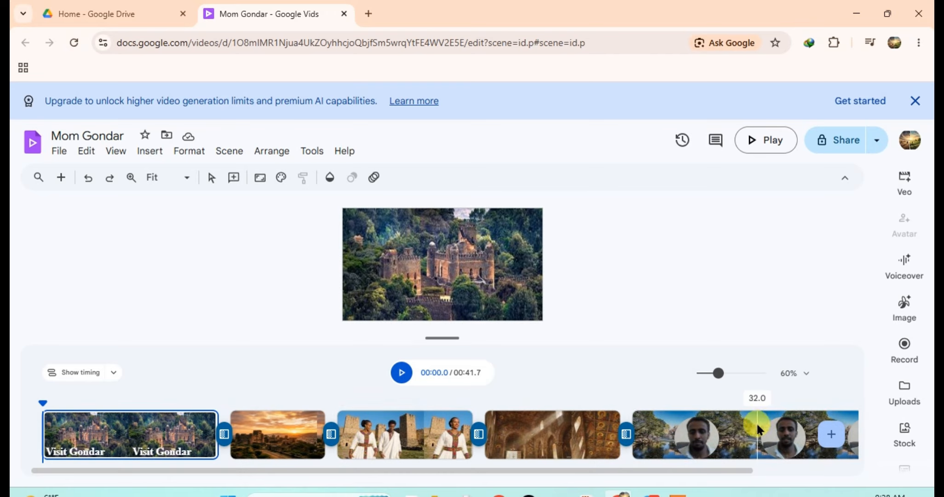
Insert an AI voiceover in the Achernar voice for the first scene, its script ending "stands a city unlike any other.", and preview it
click(904, 262)
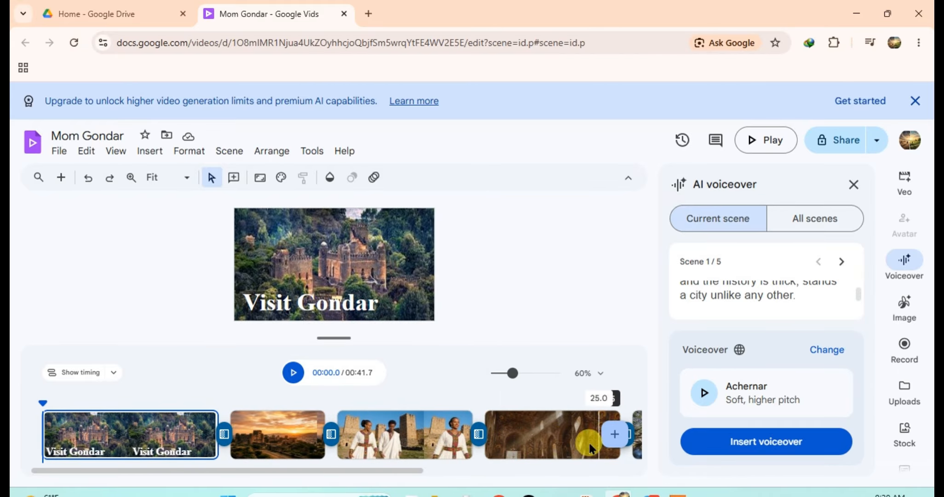
drag(399, 468, 476, 466)
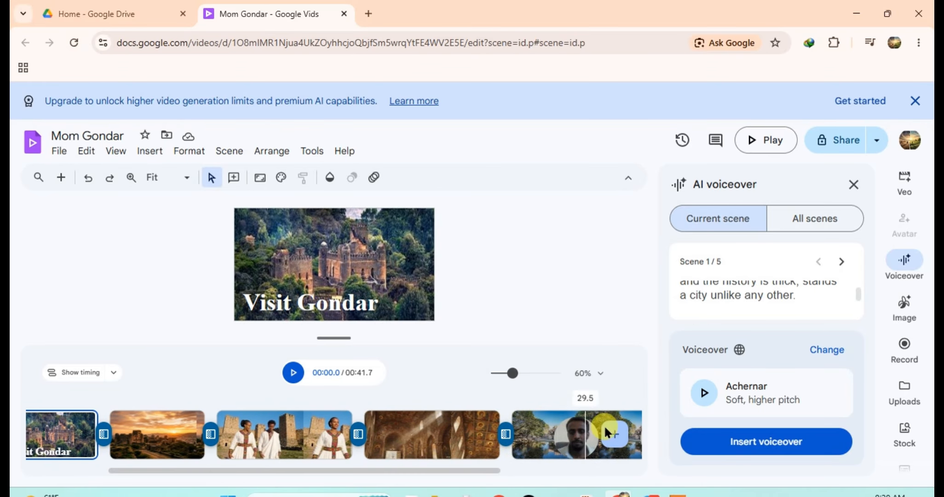
click(751, 446)
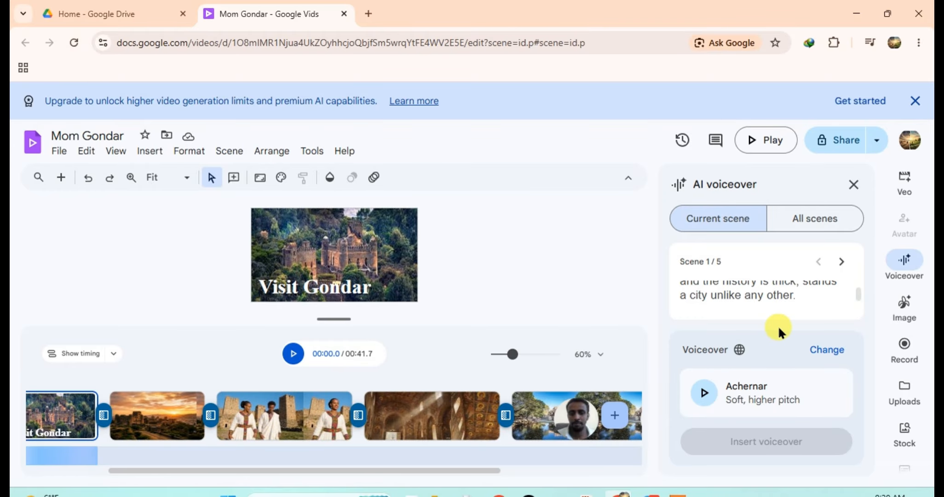
click(293, 354)
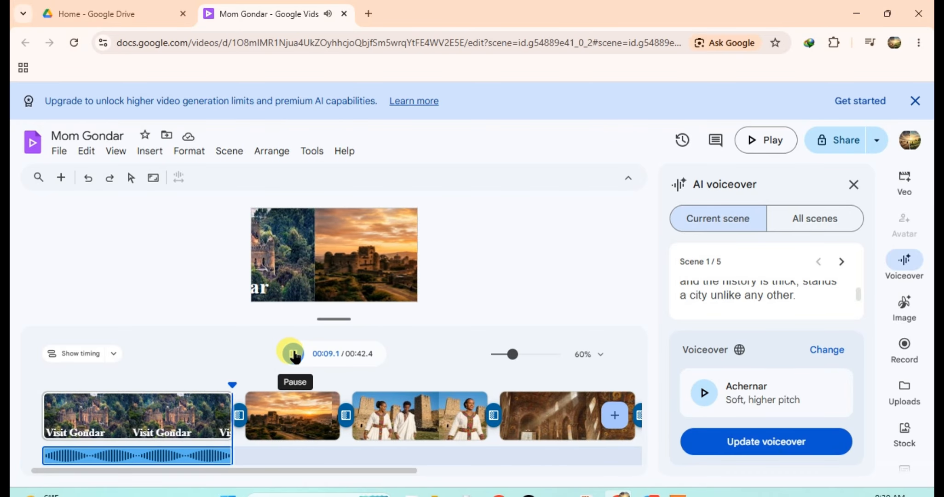
Preview the AI voiceovers of the first and second scenes
click(294, 354)
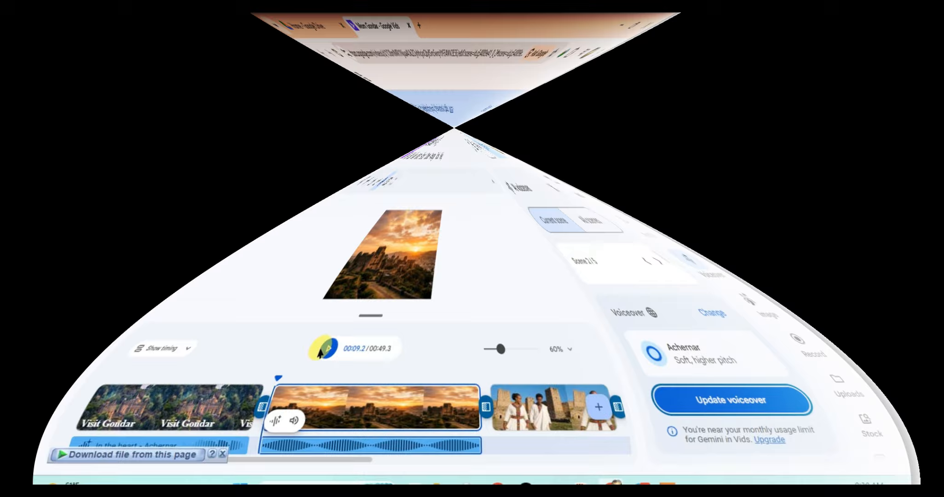
click(291, 353)
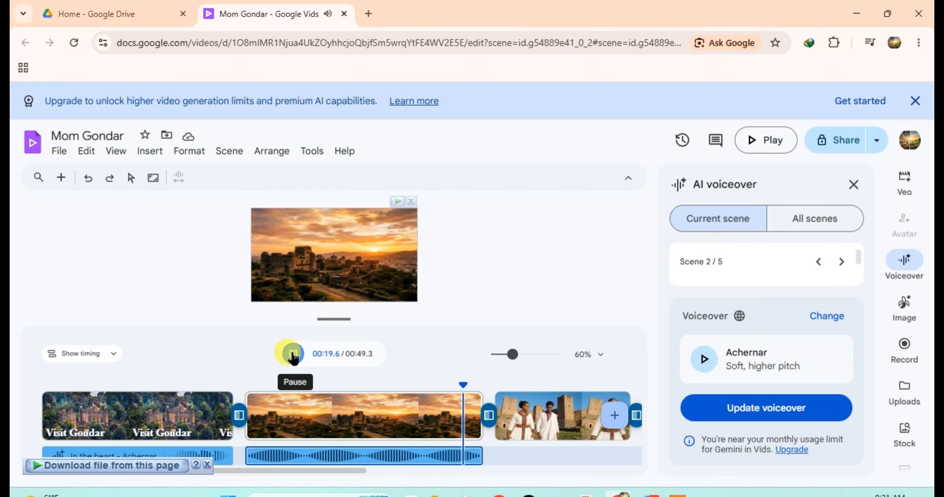
Select the third scene, with the playhead at its start, and open the stock library filtered to music
click(594, 437)
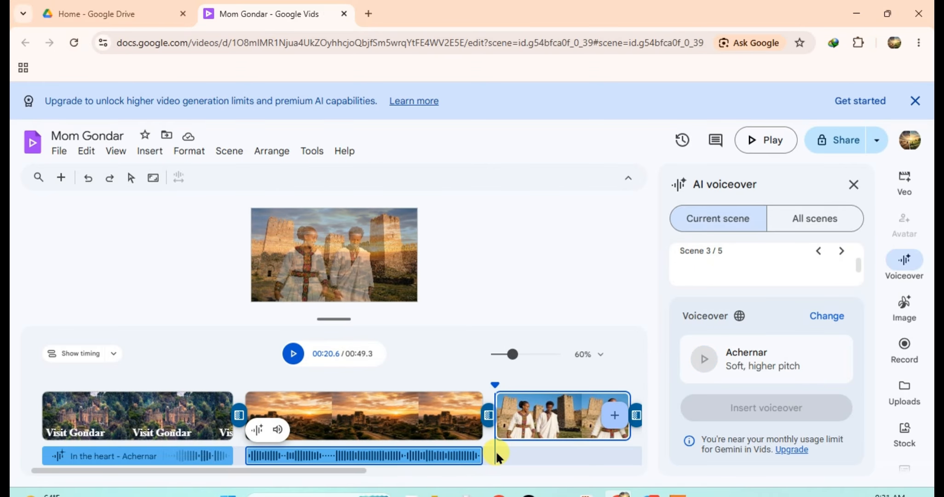
scroll(902, 306, down, 3)
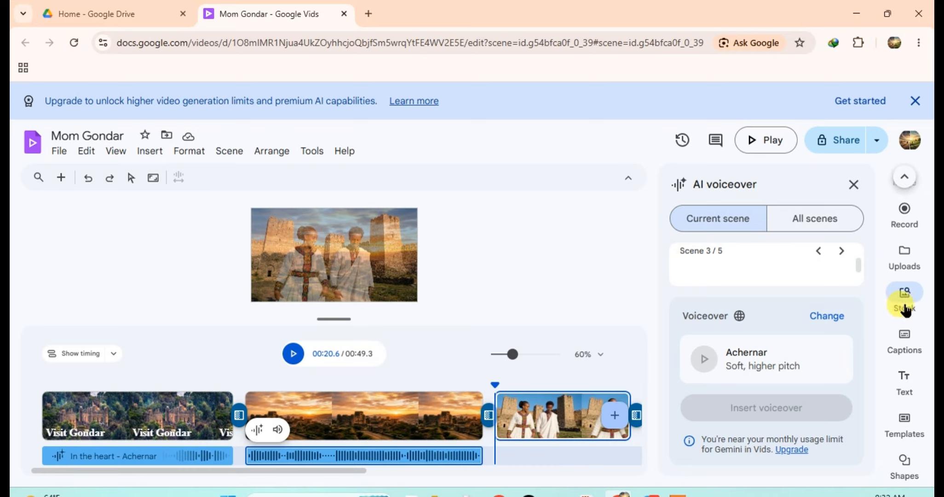
click(904, 306)
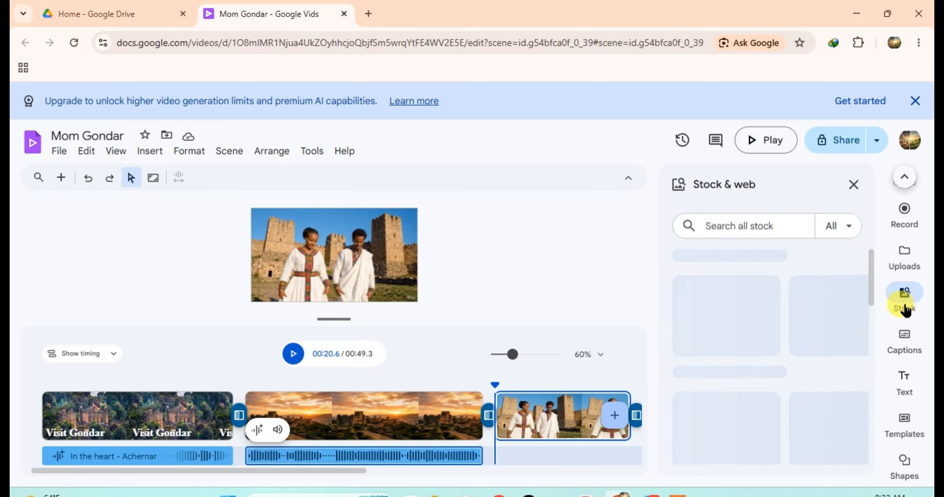
click(851, 226)
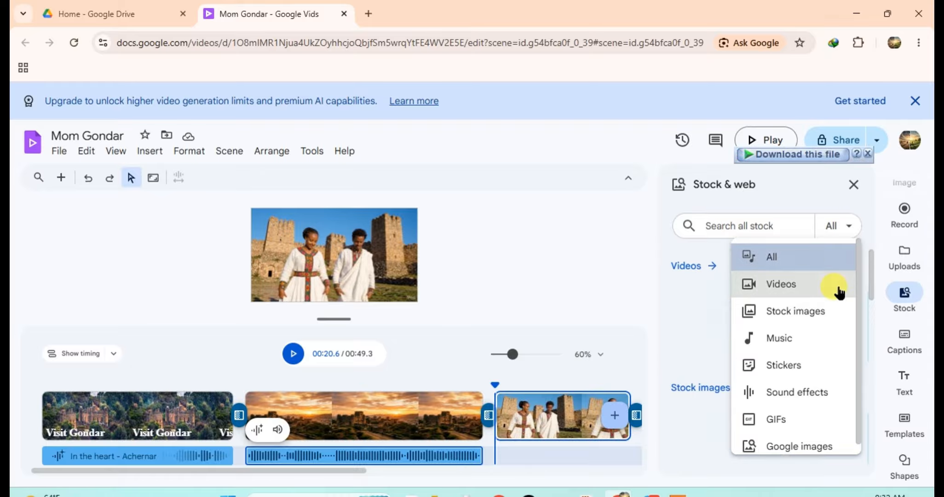
click(798, 341)
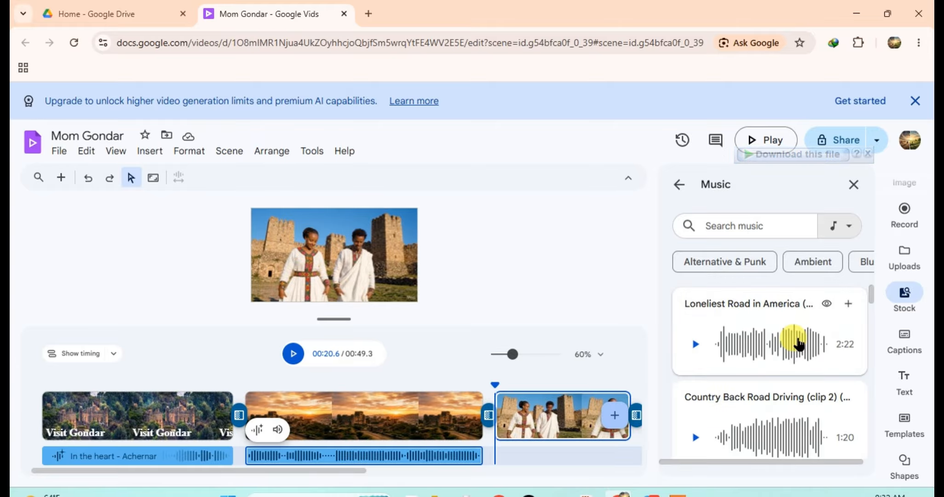
Sample the Highway Road and Route 77 music tracks and add Route 77 to the timeline from the third scene
scroll(745, 364, down, 5)
click(696, 421)
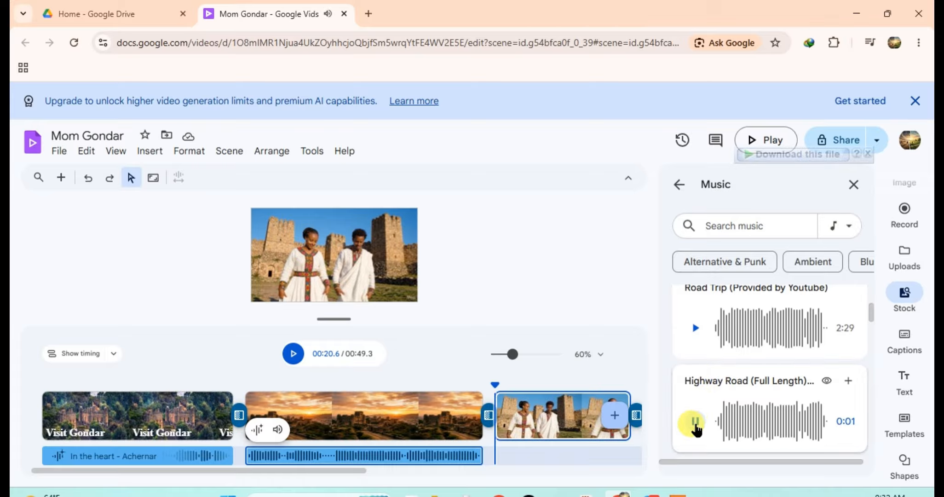
scroll(696, 428, down, 3)
click(695, 380)
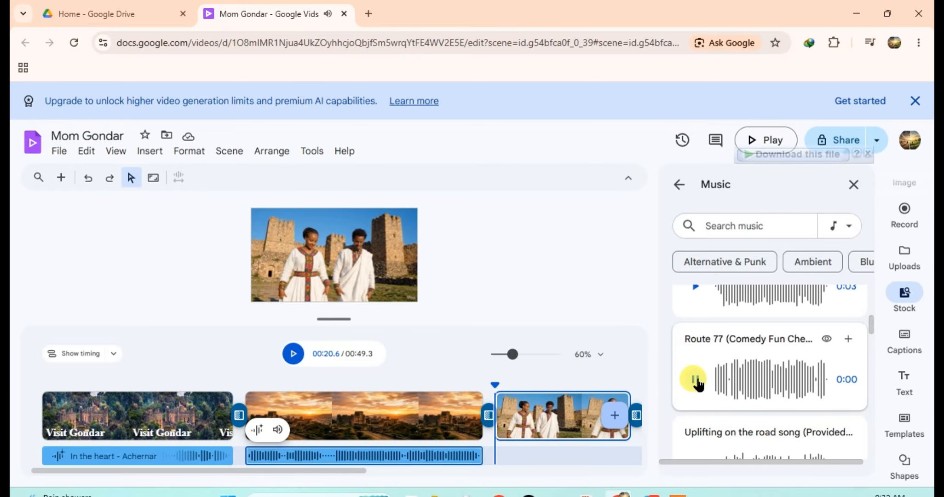
click(849, 345)
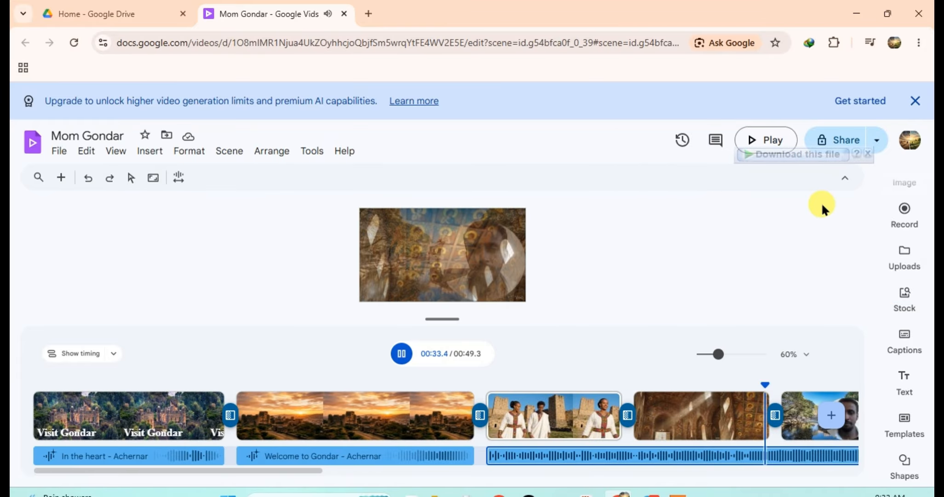
Pause playback at 33.6 s, where the camera recording scene begins, and split the Route 77 music there
click(402, 421)
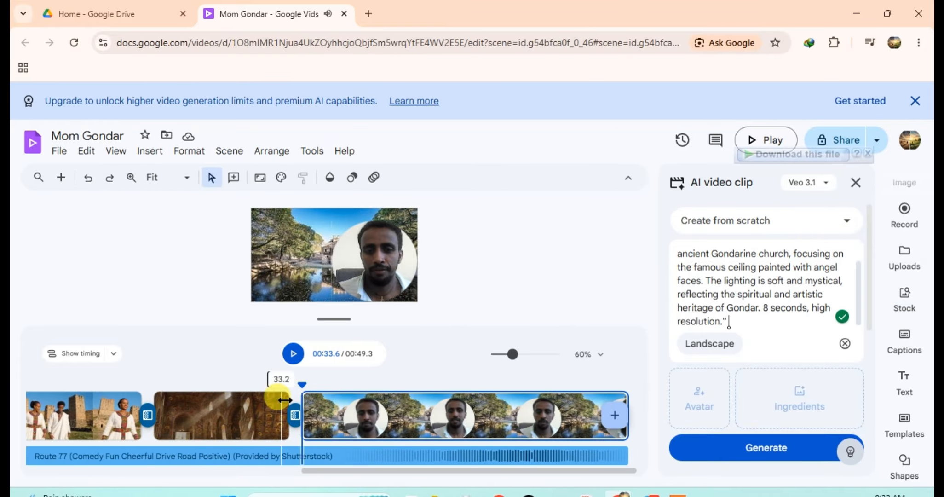
click(293, 453)
right_click(291, 458)
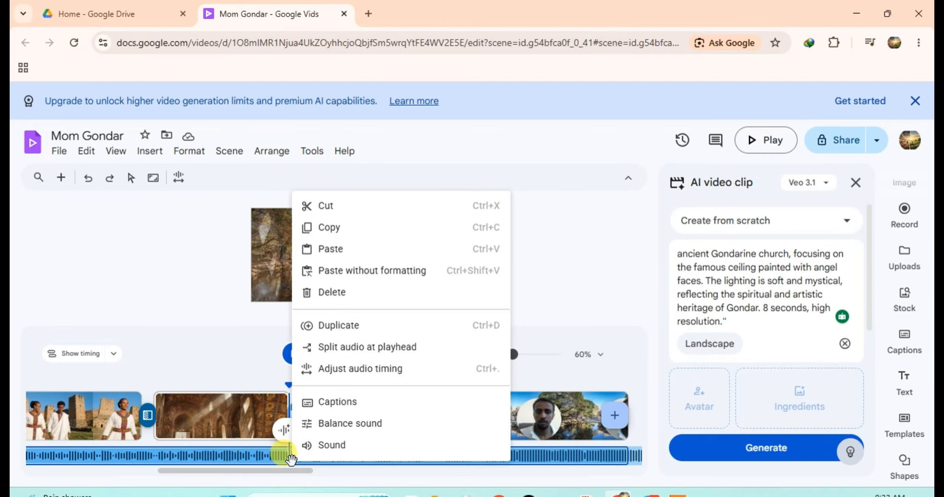
click(343, 346)
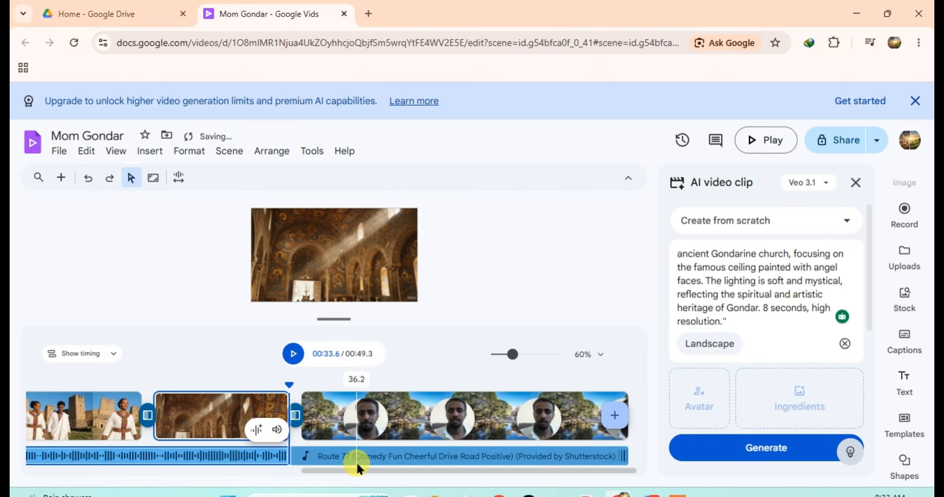
Set the volume of the music segment under the camera recording scene to 24%
click(361, 454)
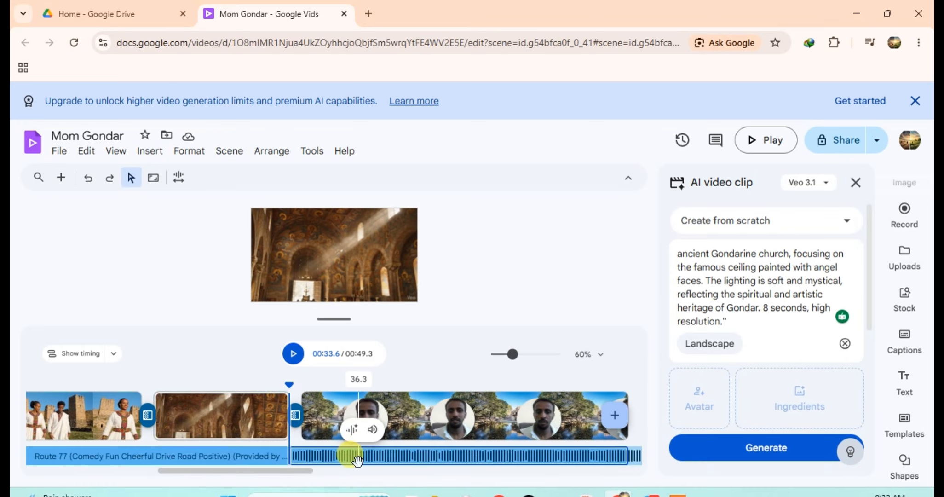
click(358, 460)
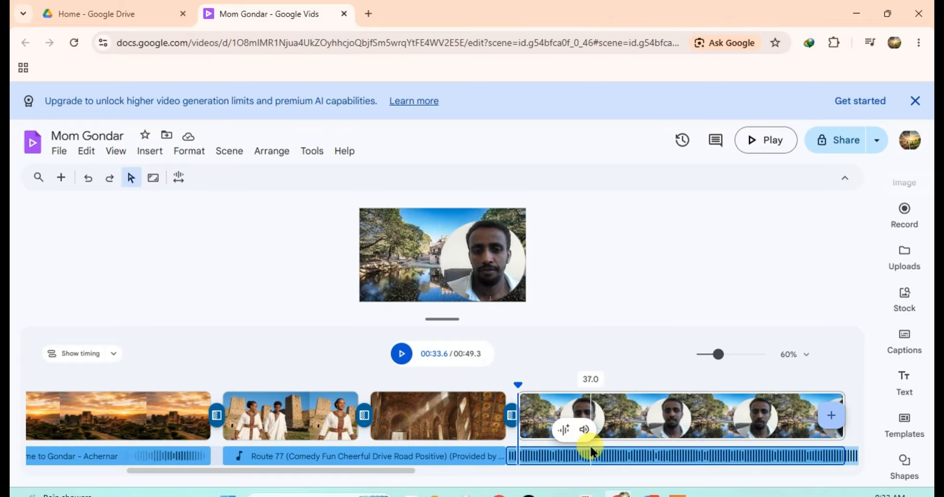
click(585, 430)
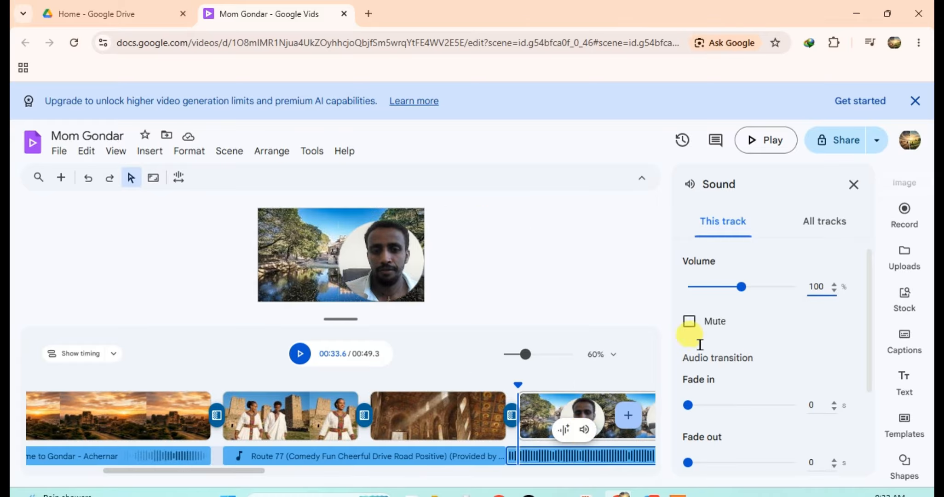
drag(743, 291, 712, 293)
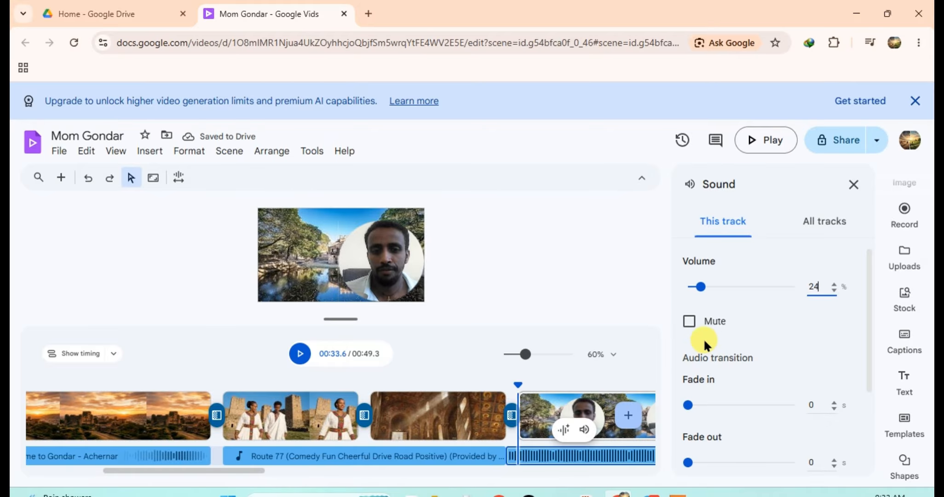
click(853, 185)
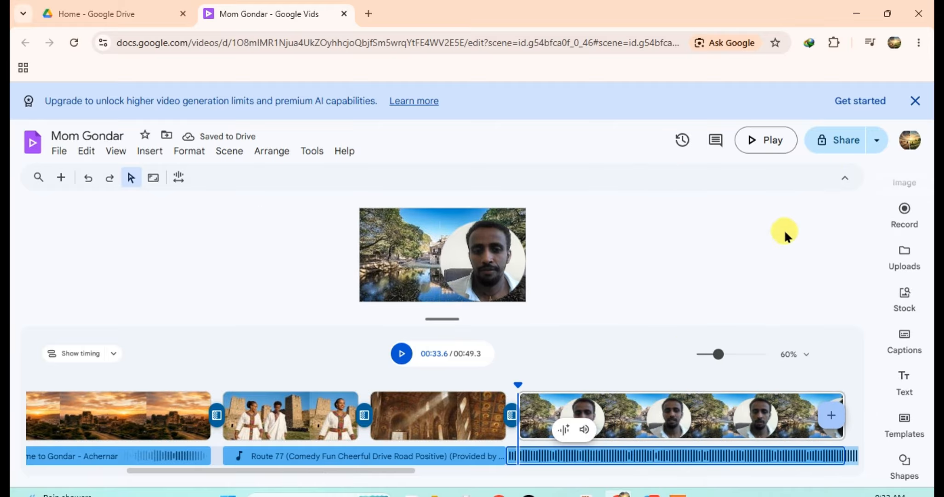
Play back the camera recording scene to check the balance between the speech and the background music
click(397, 354)
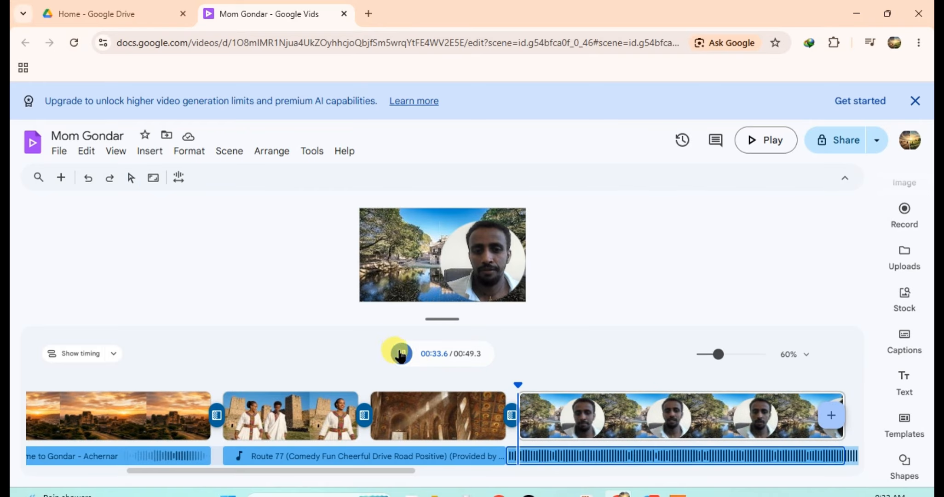
click(400, 359)
click(401, 359)
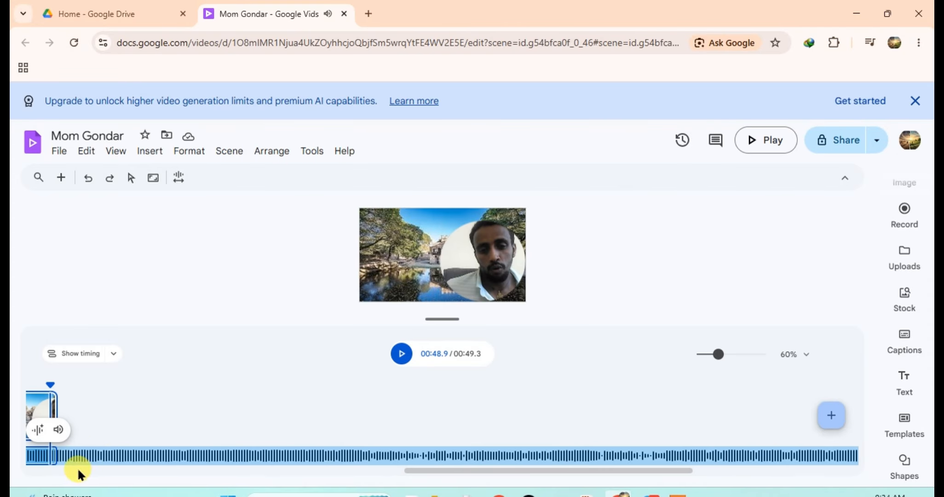
Split the music at the end of the video, at 49.3 s, and delete the excess part beyond it
key(space)
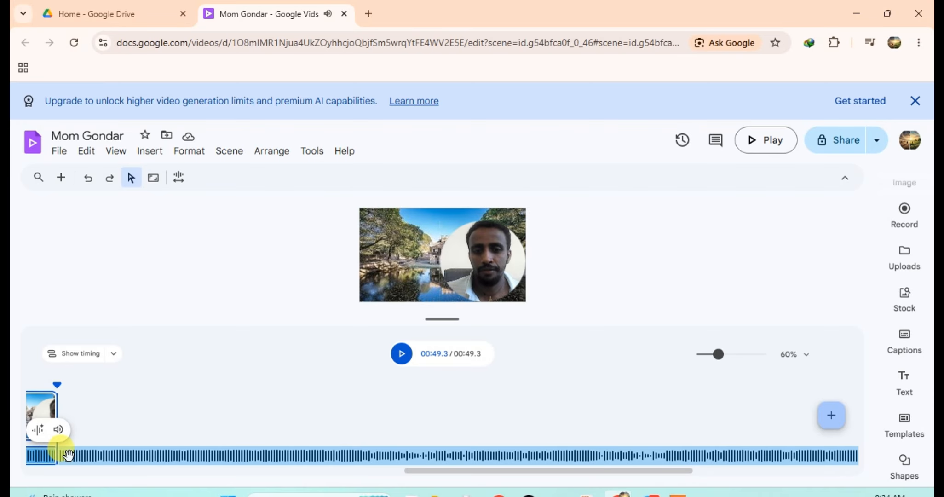
right_click(69, 455)
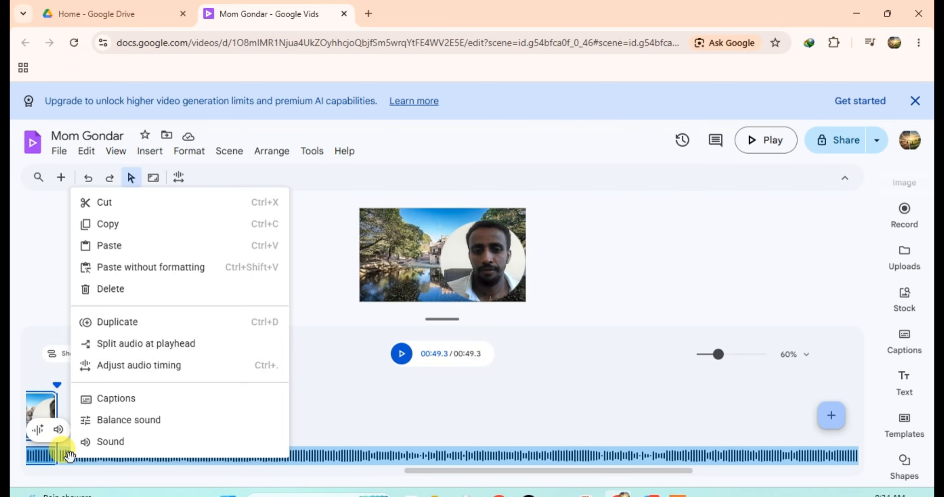
click(129, 343)
click(192, 453)
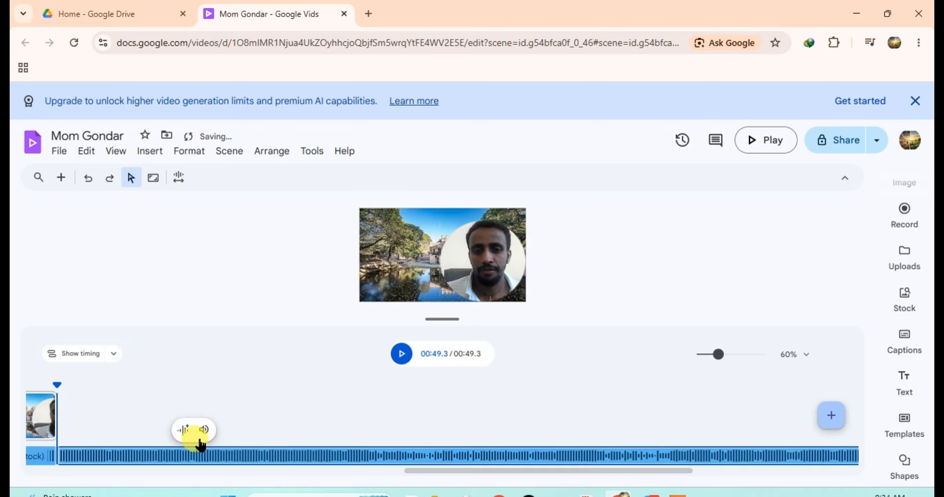
key(Delete)
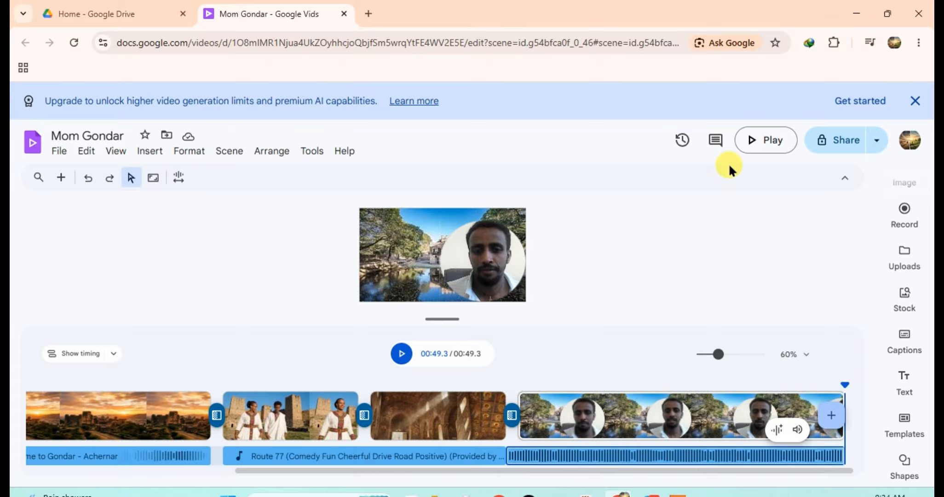
Play the full video and review the available share, export and download options
click(752, 143)
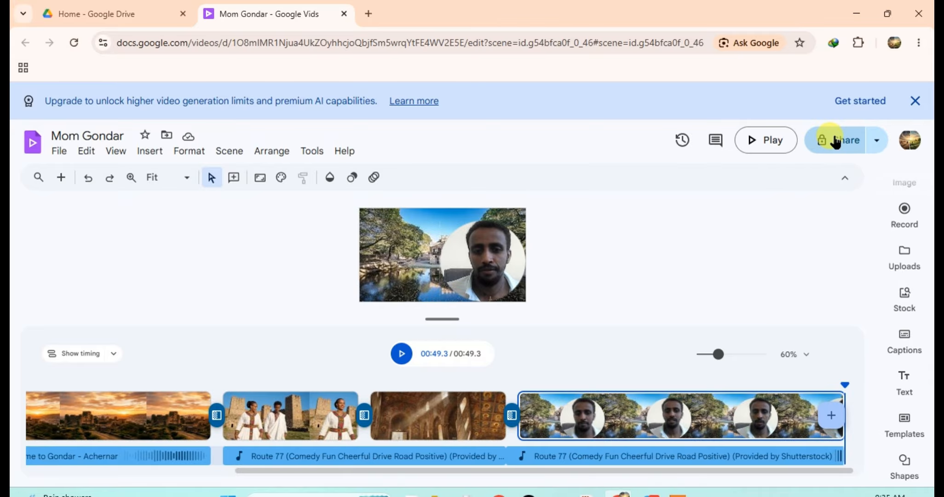
click(876, 140)
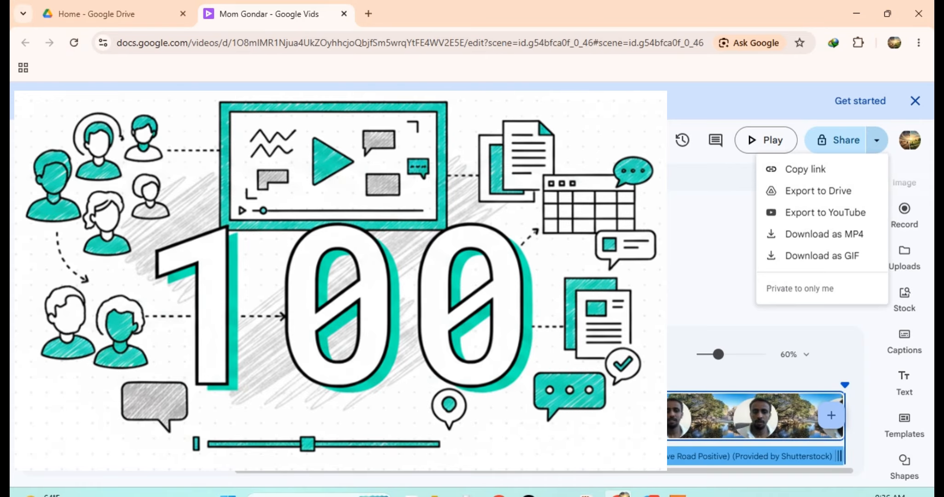
click(56, 150)
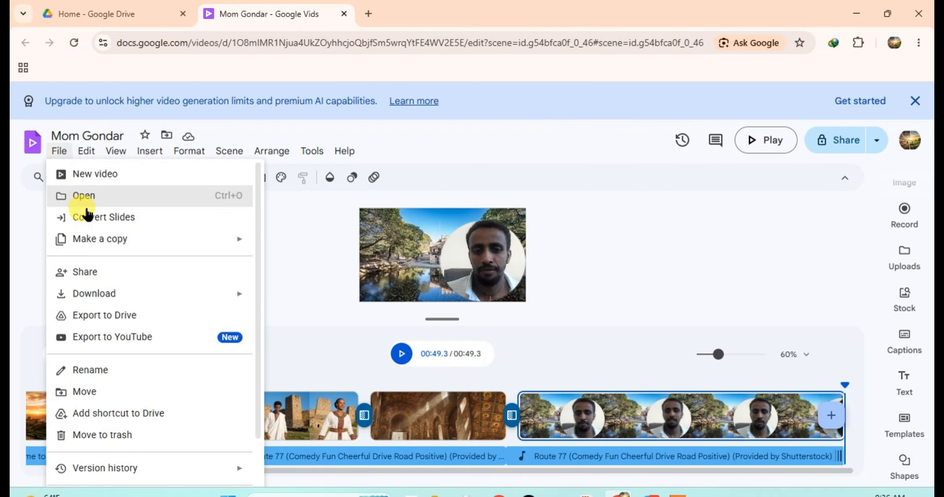
mouse_move(98, 298)
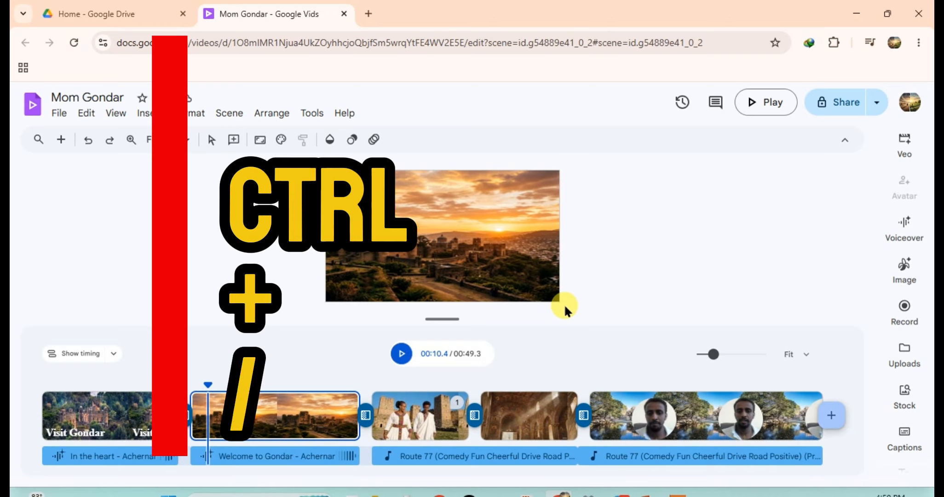
Open the keyboard shortcuts list and browse the shortcuts for scenes, resizing, nudging and audio timing
key(ctrl+slash)
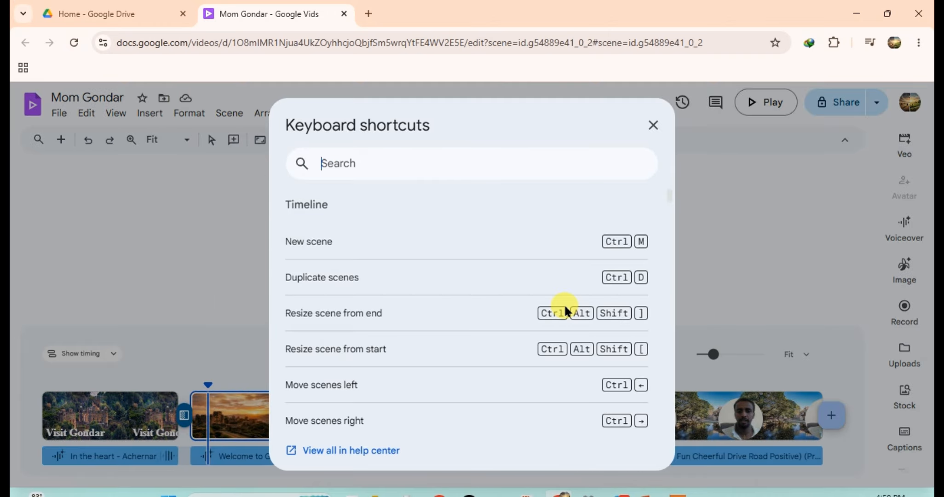
scroll(525, 237, down, 2)
scroll(523, 237, up, 2)
scroll(586, 253, down, 2)
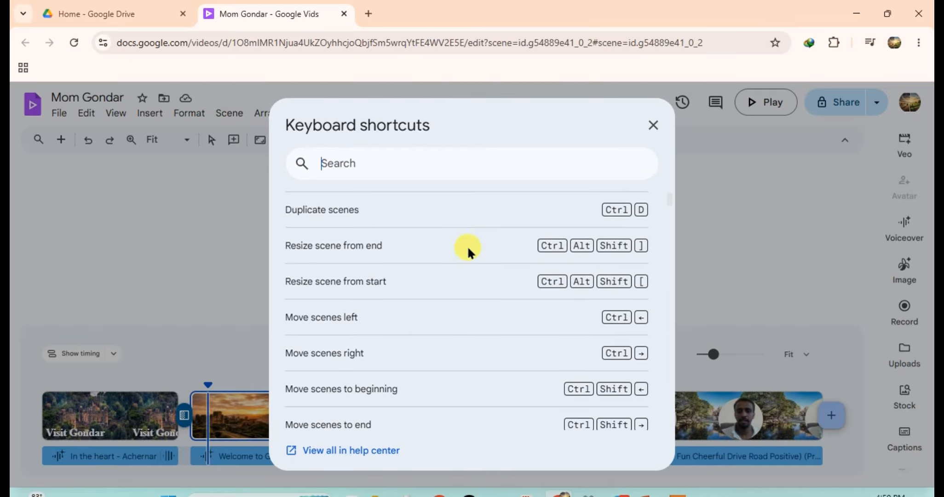
scroll(368, 274, down, 9)
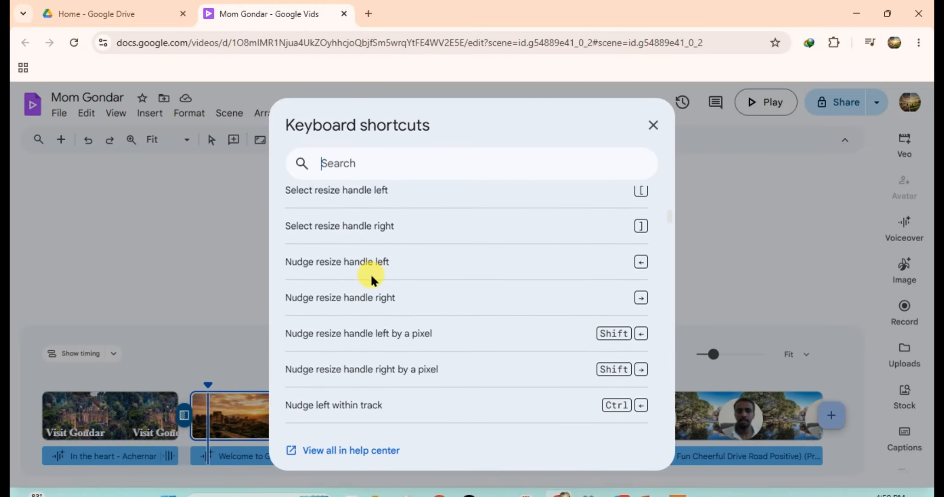
scroll(315, 381, down, 2)
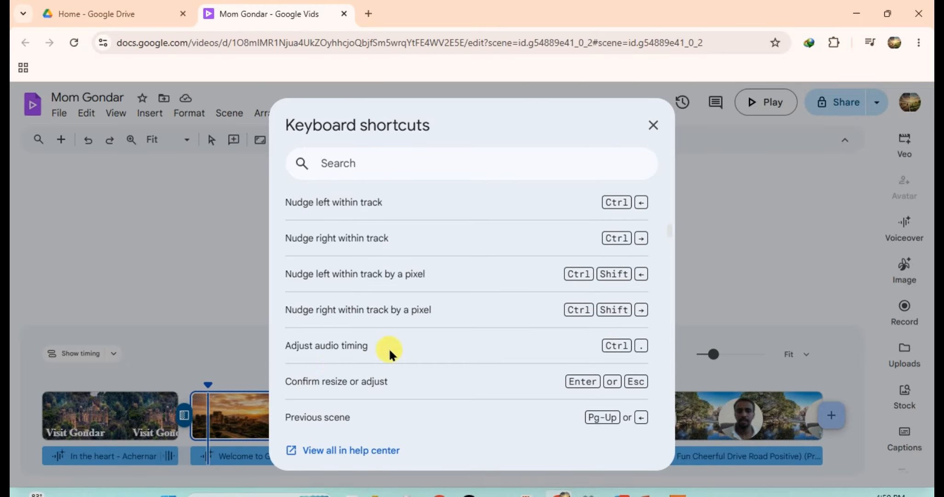